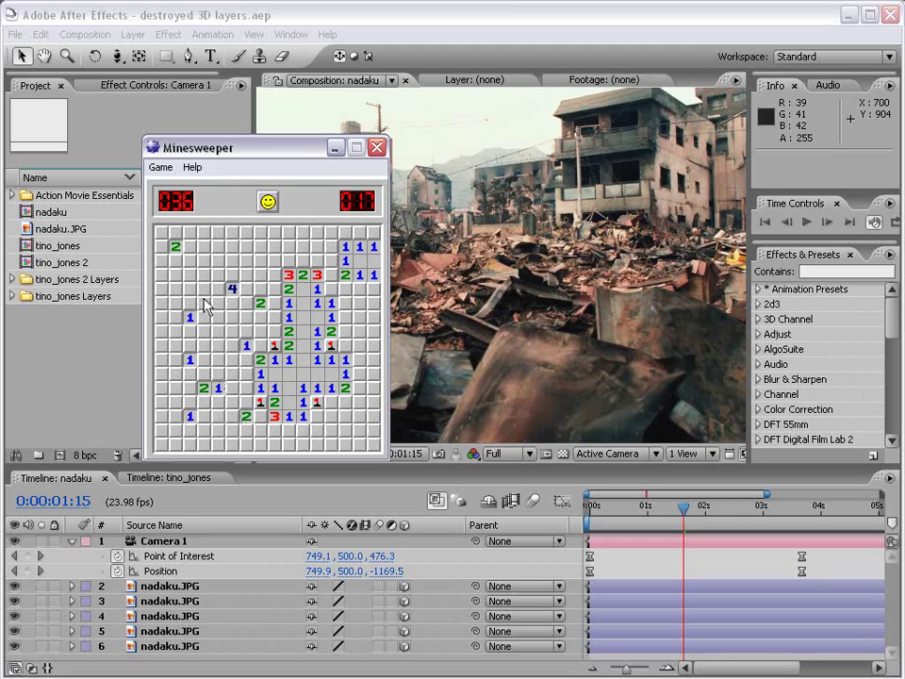
# Uncover more squares across the grid in the current Minesweeper game.
pyautogui.click(223, 253)
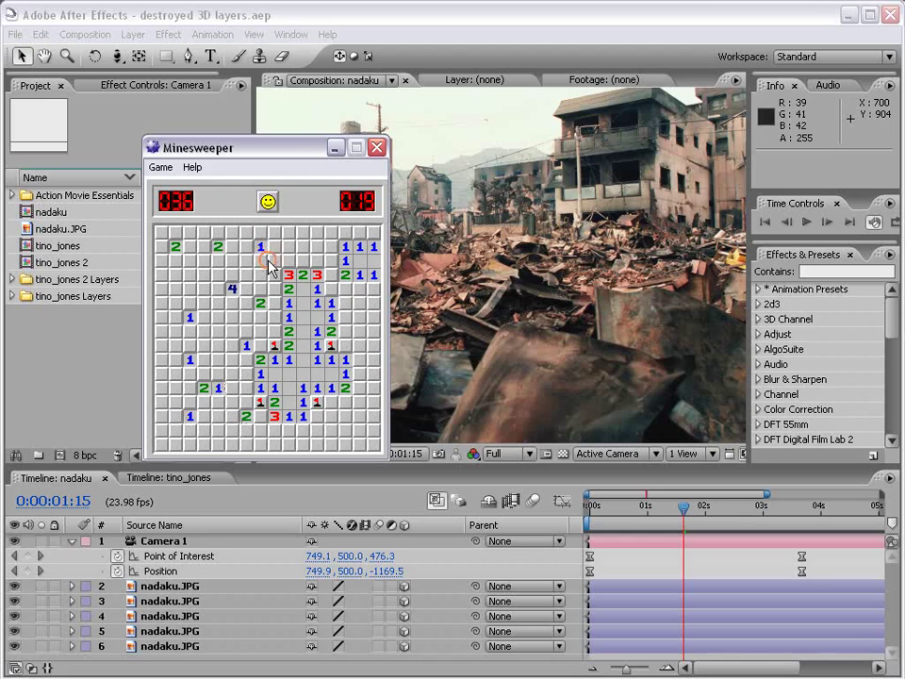
pyautogui.rightClick(331, 288)
pyautogui.click(189, 276)
pyautogui.click(360, 416)
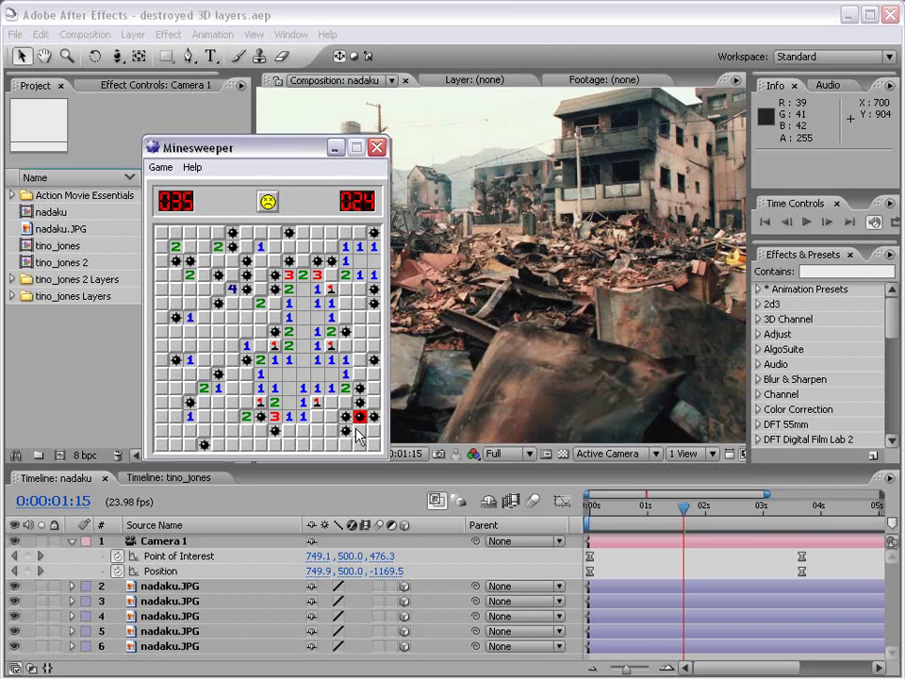
# Start a new Minesweeper game and uncover a few squares.
pyautogui.click(269, 201)
pyautogui.click(261, 331)
pyautogui.click(317, 388)
pyautogui.click(304, 306)
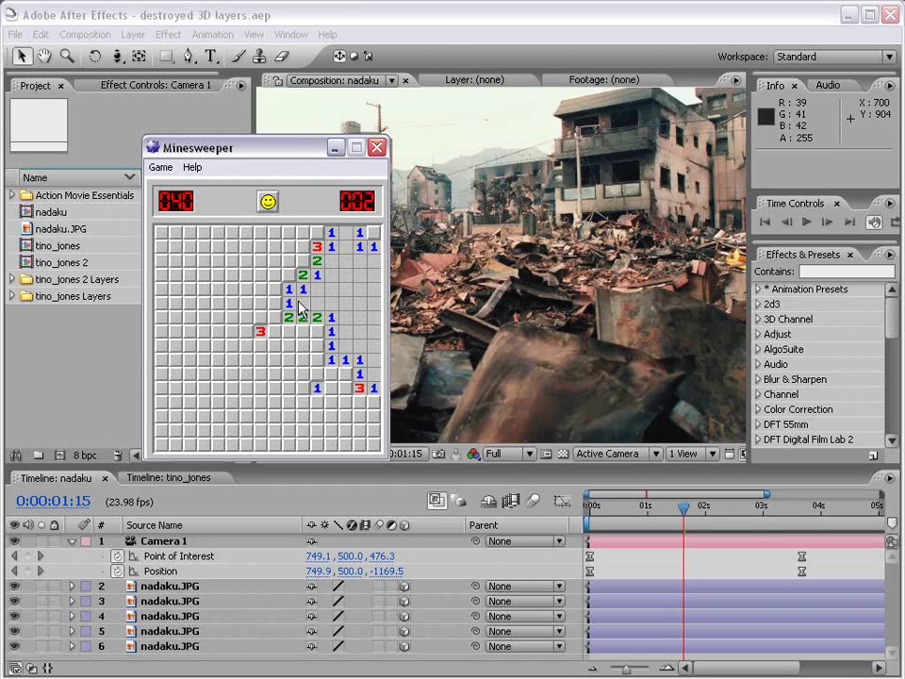
pyautogui.click(161, 169)
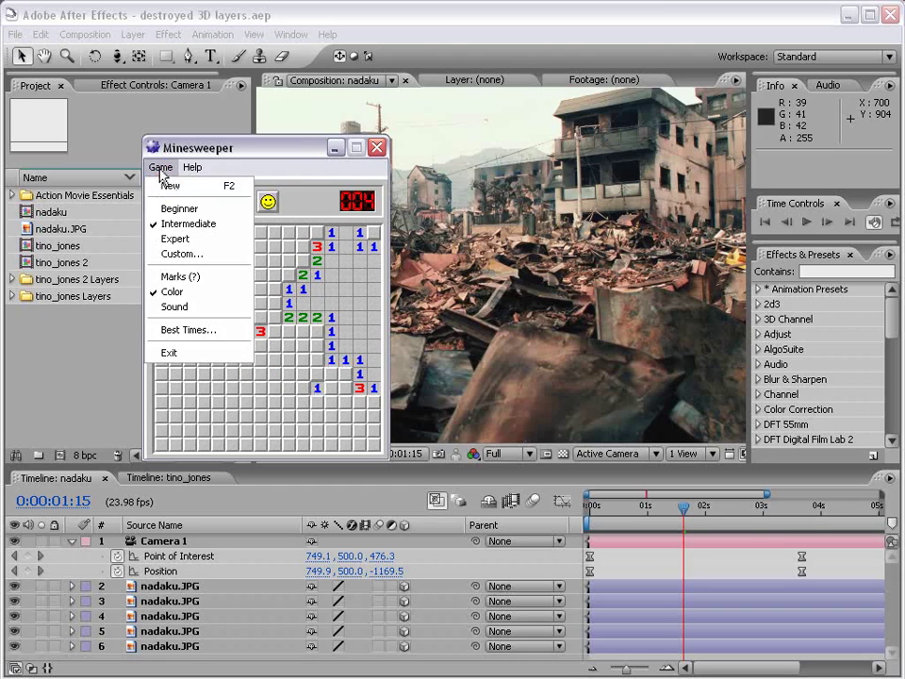
pyautogui.click(176, 147)
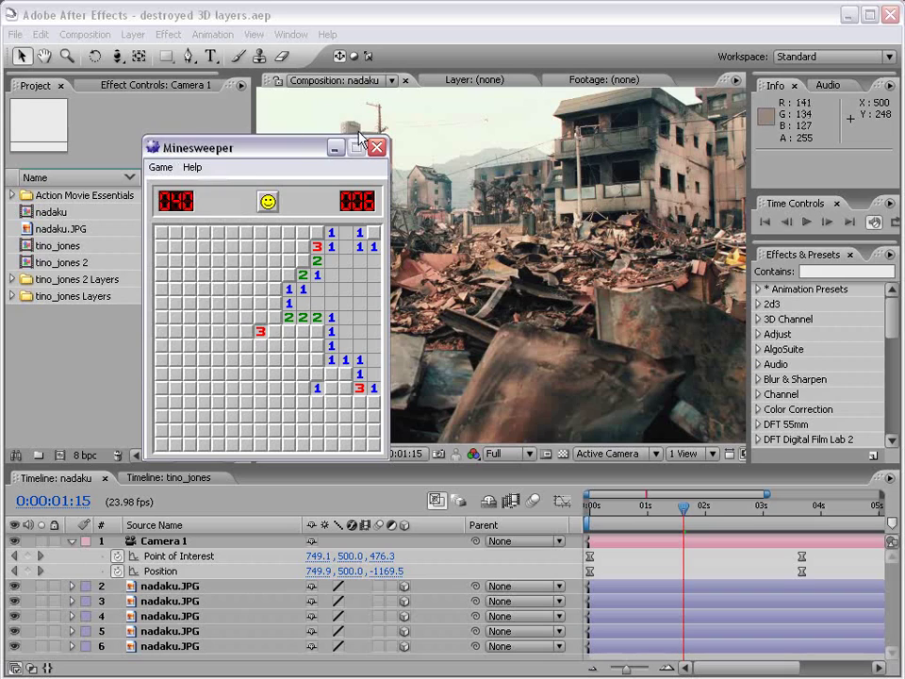
# Minimize the Minesweeper window and preview the camera animation of the nadaku composition.
pyautogui.click(334, 147)
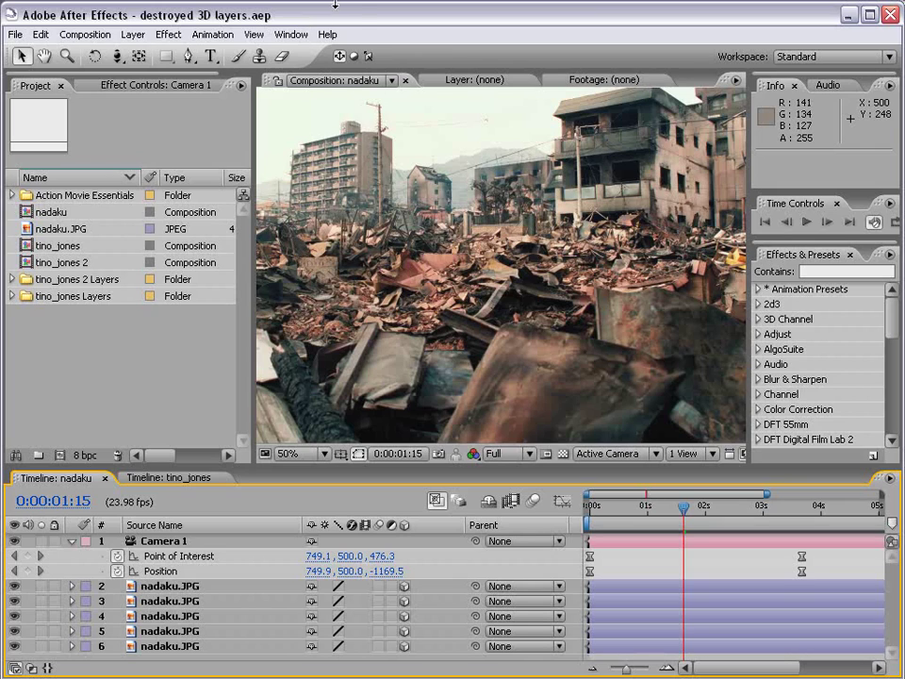
pyautogui.scroll(-1, 514, 270)
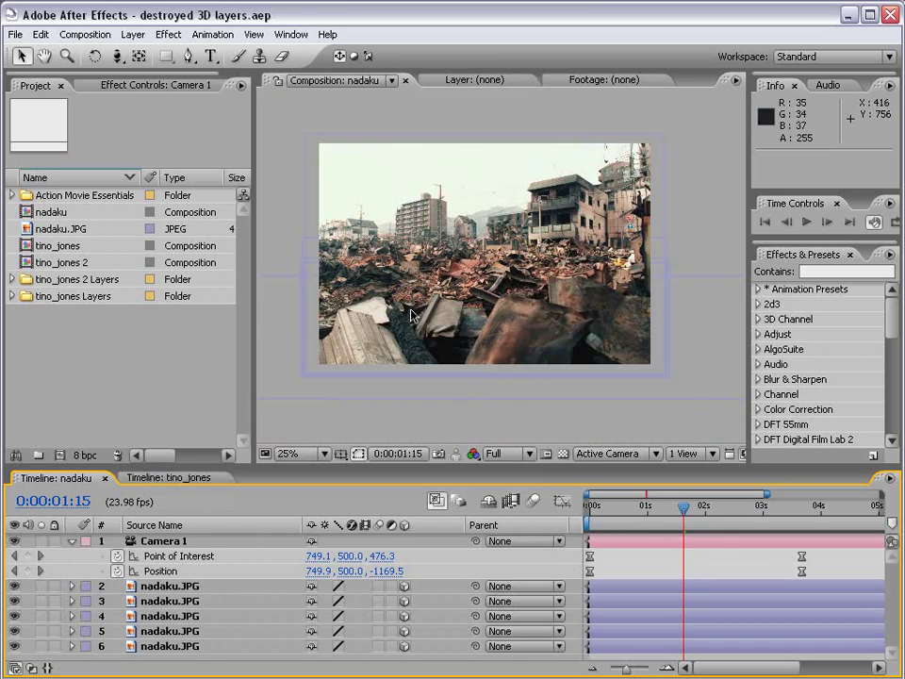
pyautogui.scroll(1, 556, 313)
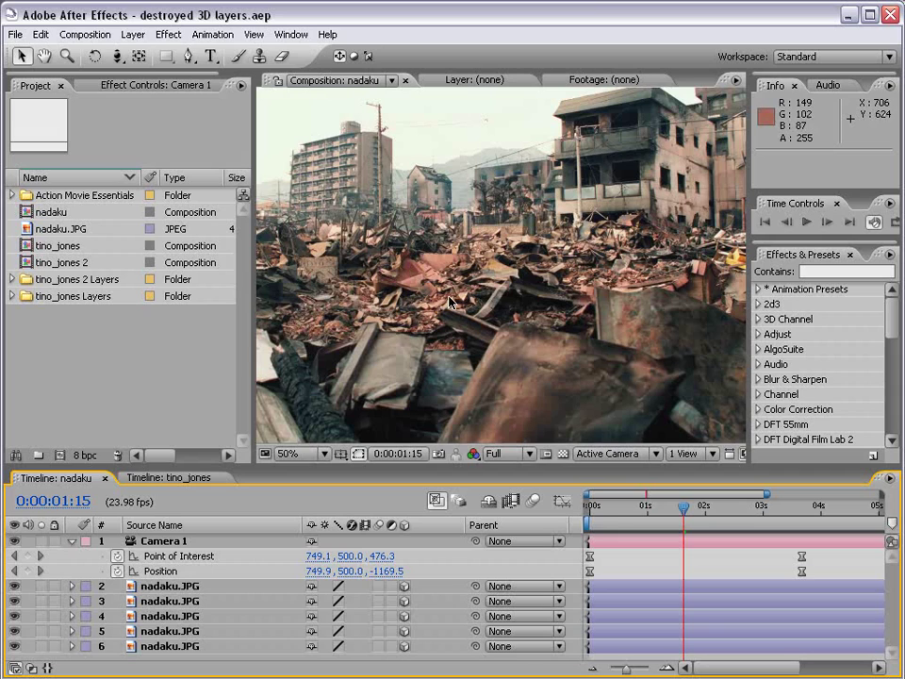
pyautogui.press('KP_0')
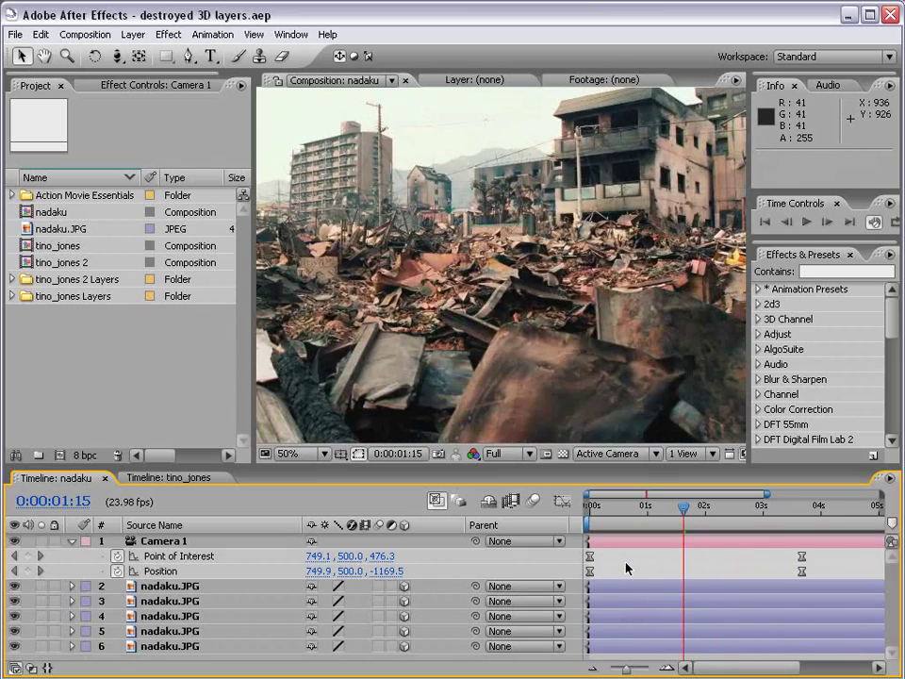
# Orbit the camera in the nadaku composition to inspect how its 3D layers are separated in depth.
pyautogui.scroll(-1, 589, 276)
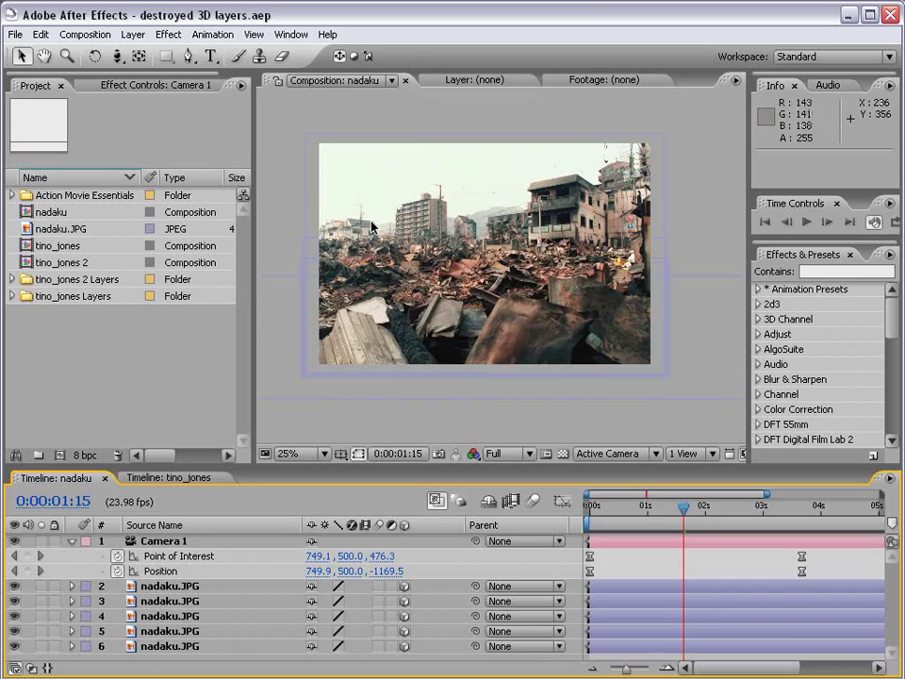
pyautogui.press('c')
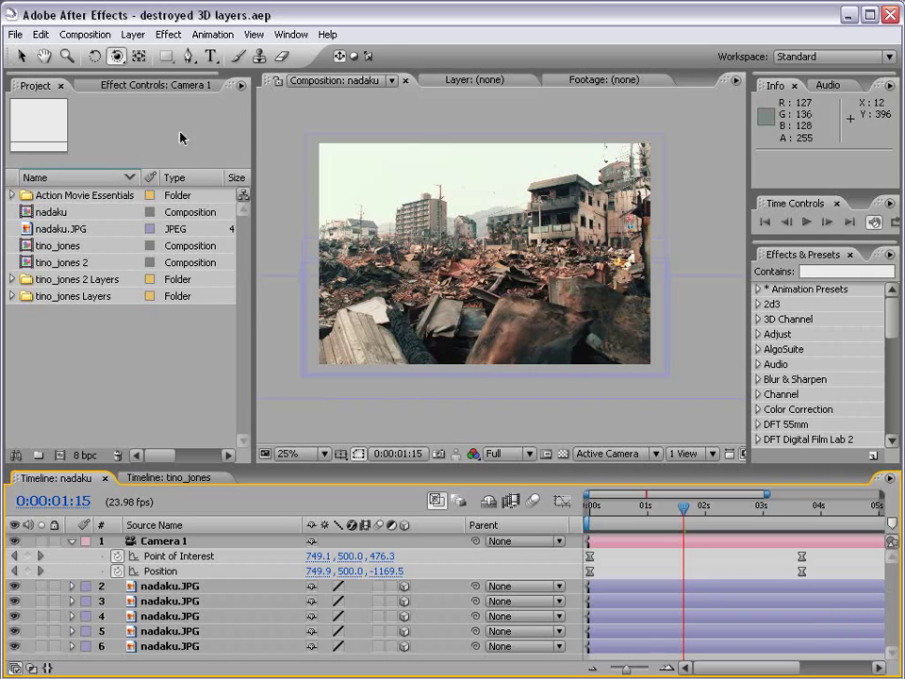
pyautogui.moveTo(116, 56); pyautogui.dragTo(208, 60)
pyautogui.moveTo(269, 200); pyautogui.dragTo(334, 281)
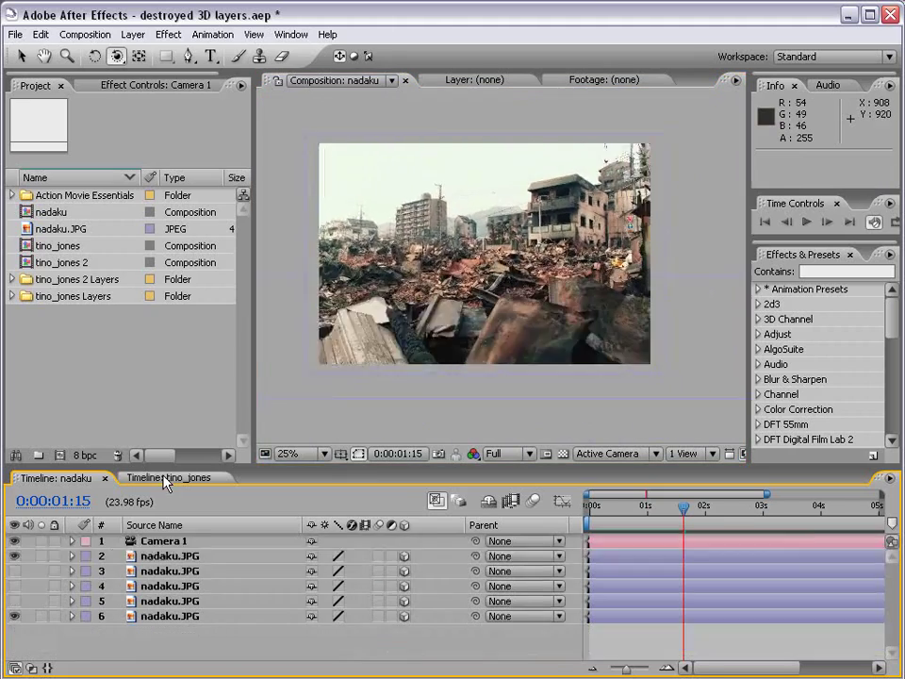
pyautogui.click(165, 480)
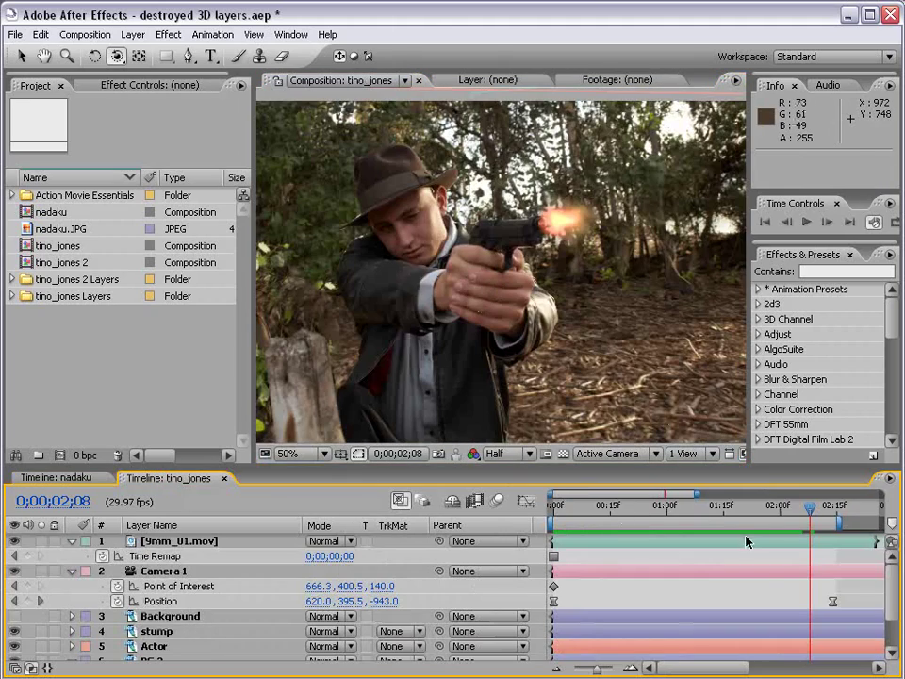
pyautogui.moveTo(789, 514); pyautogui.dragTo(791, 514)
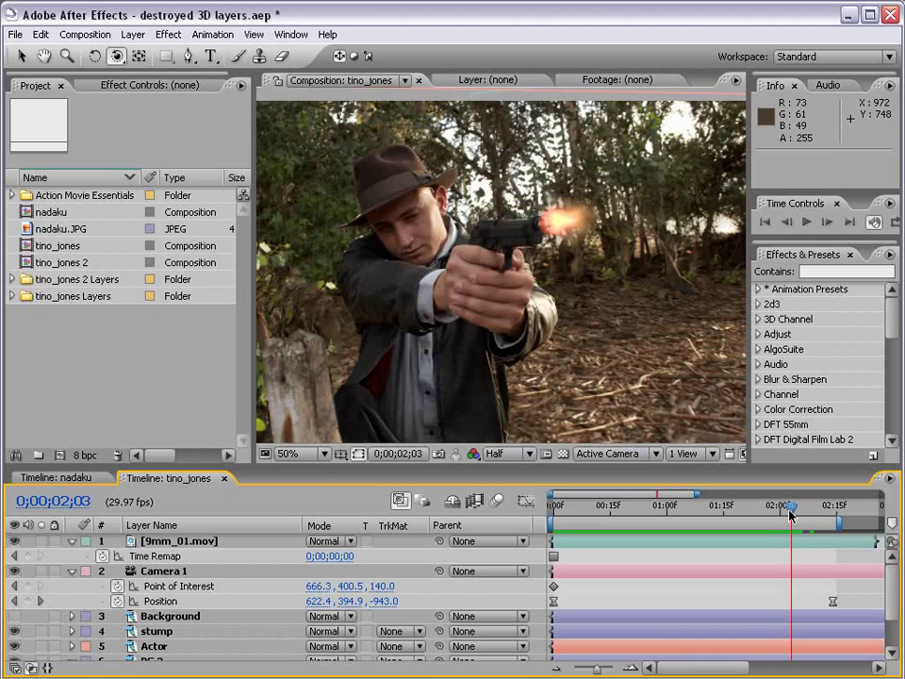
pyautogui.press('KP_0')
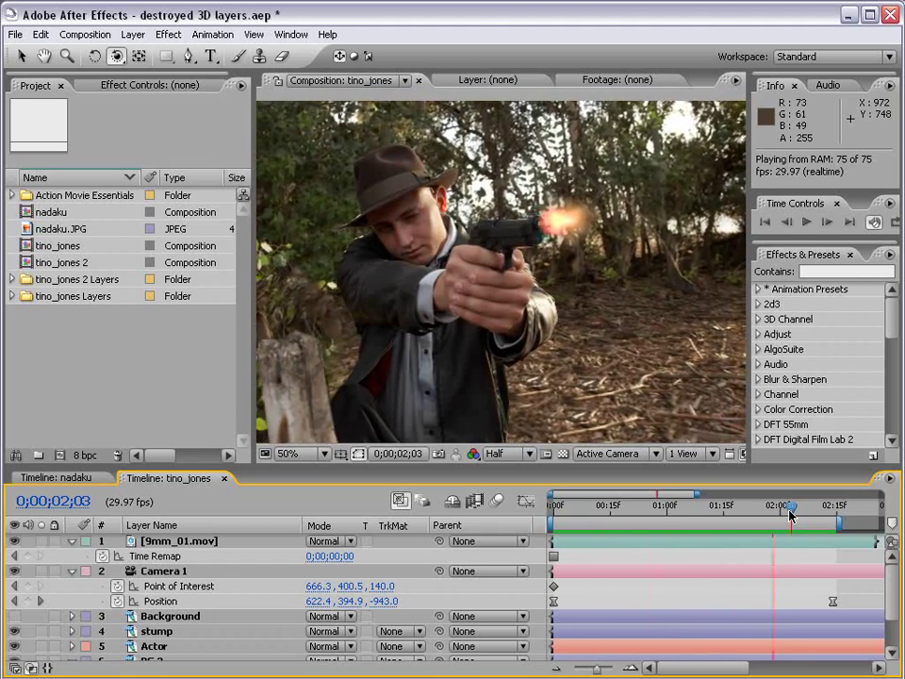
pyautogui.press('space')
pyautogui.moveTo(254, 333); pyautogui.dragTo(193, 283)
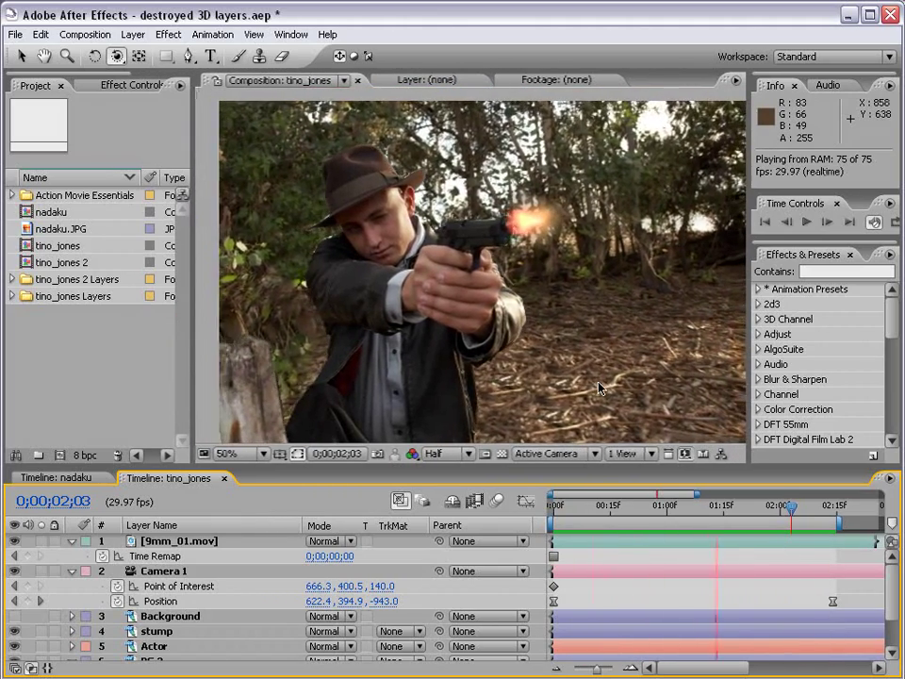
pyautogui.press('space')
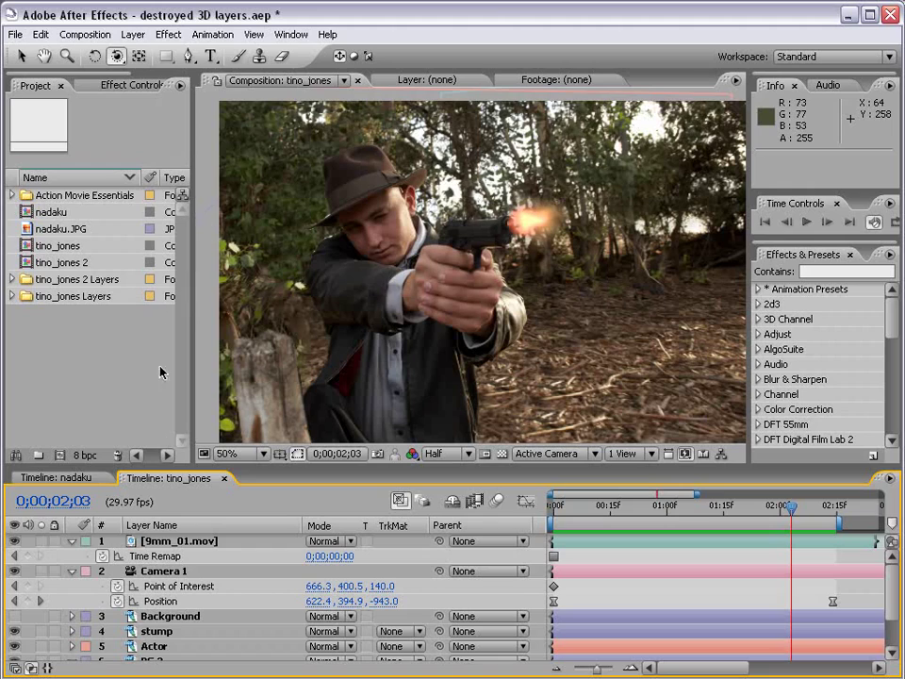
# Collapse the 9mm_01.mov and Camera 1 properties, and hide and reshow the Actor layer to inspect the background behind it.
pyautogui.click(71, 542)
pyautogui.click(72, 555)
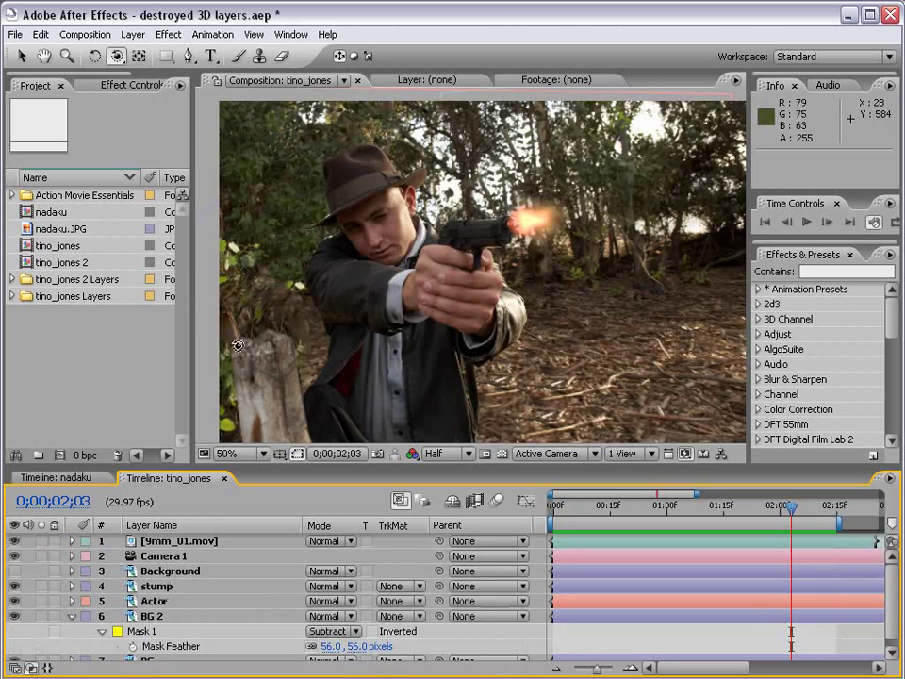
pyautogui.click(14, 600)
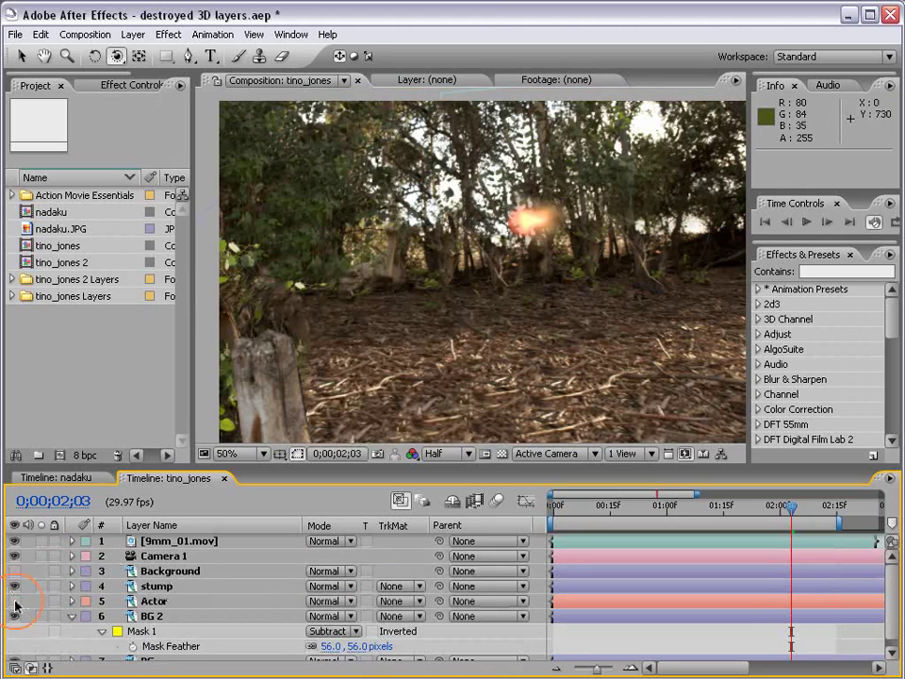
pyautogui.click(14, 602)
pyautogui.moveTo(251, 234); pyautogui.dragTo(302, 329)
pyautogui.hotkey('ctrl', 'z')
pyautogui.press('v')
pyautogui.click(786, 510)
pyautogui.moveTo(785, 510); pyautogui.dragTo(528, 535)
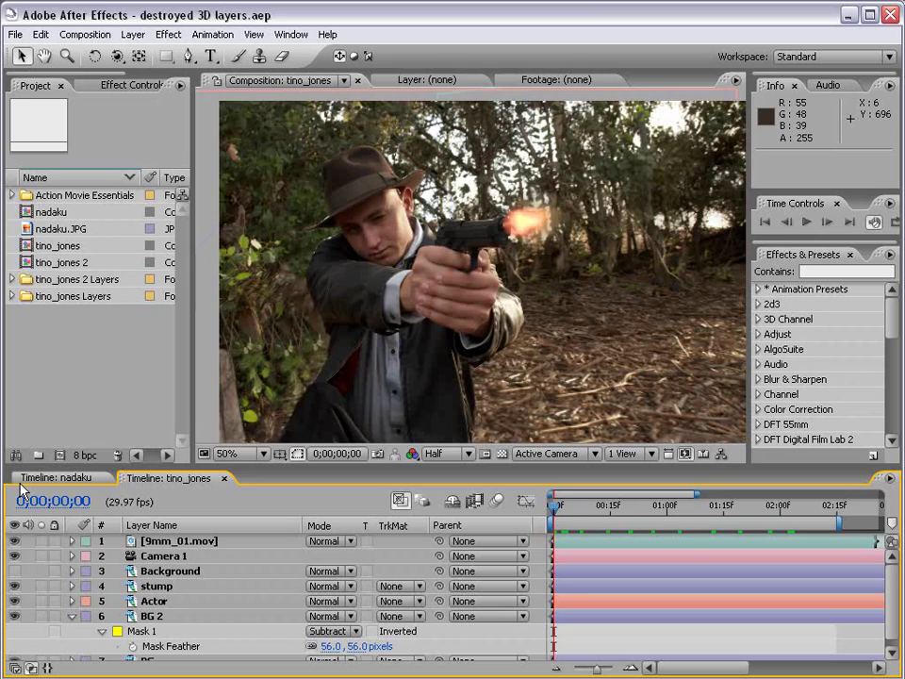
pyautogui.click(107, 348)
pyautogui.press('v')
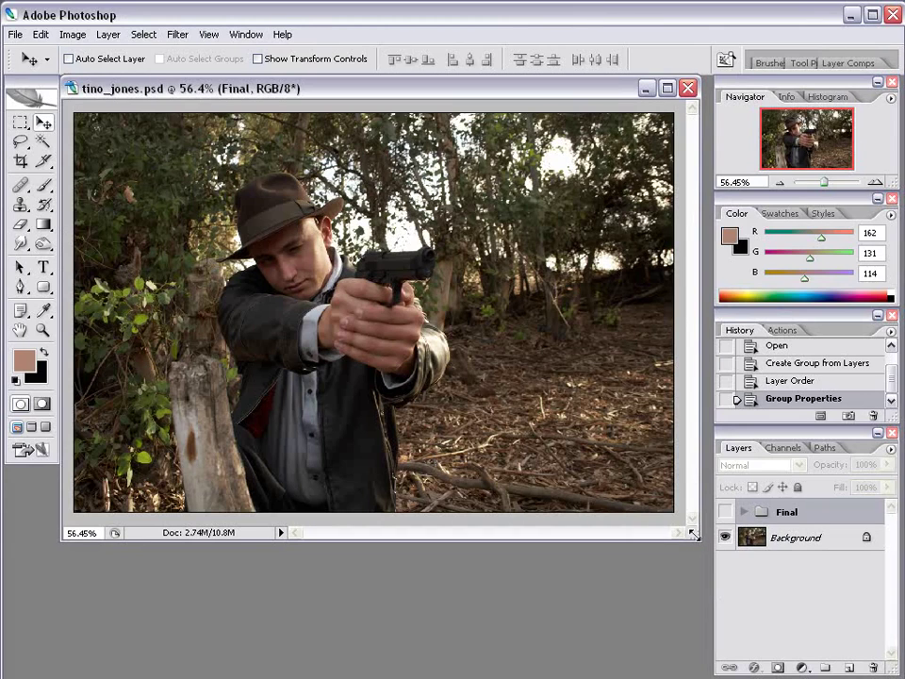
pyautogui.moveTo(697, 537); pyautogui.dragTo(705, 538)
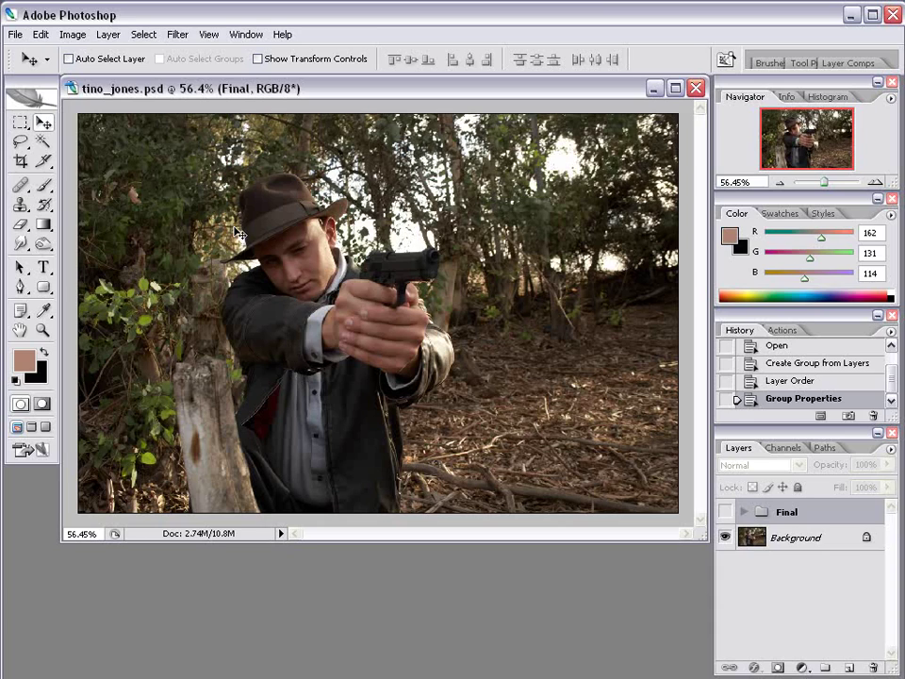
# Duplicate the Background layer as Background copy within tino_jones.psd.
pyautogui.click(814, 539)
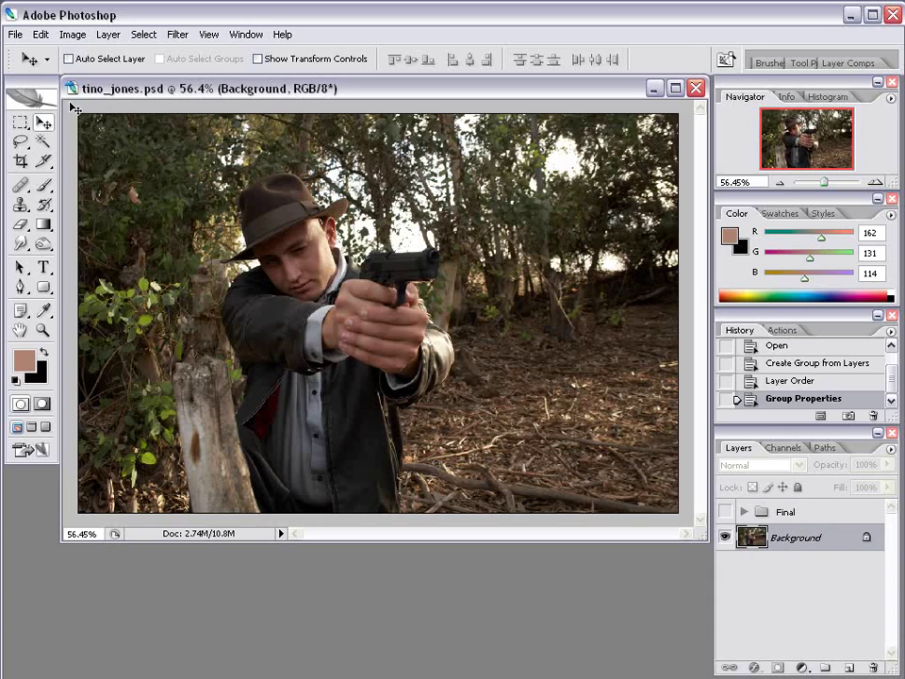
pyautogui.click(107, 34)
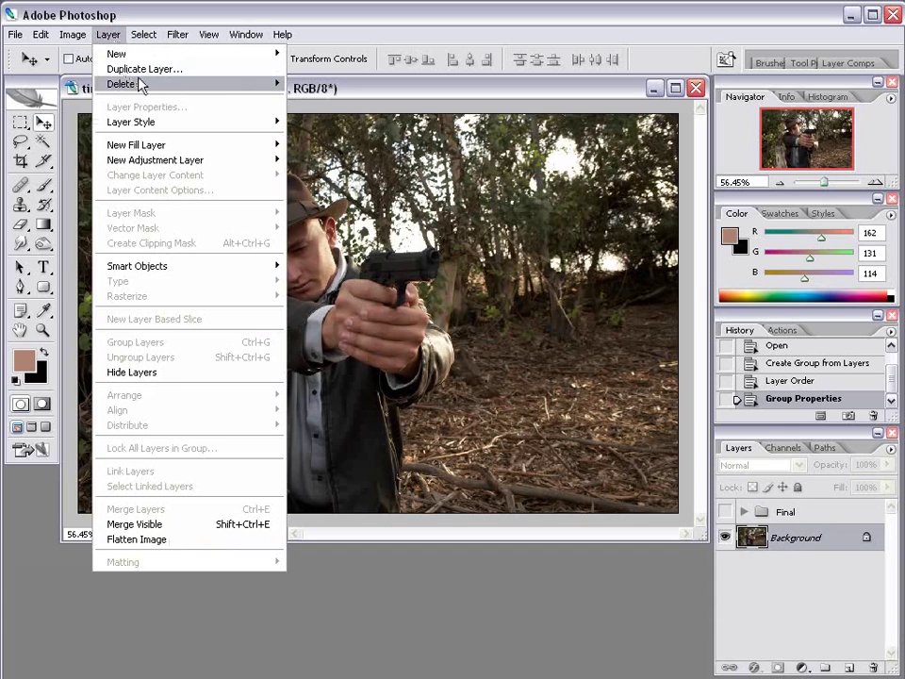
pyautogui.click(200, 69)
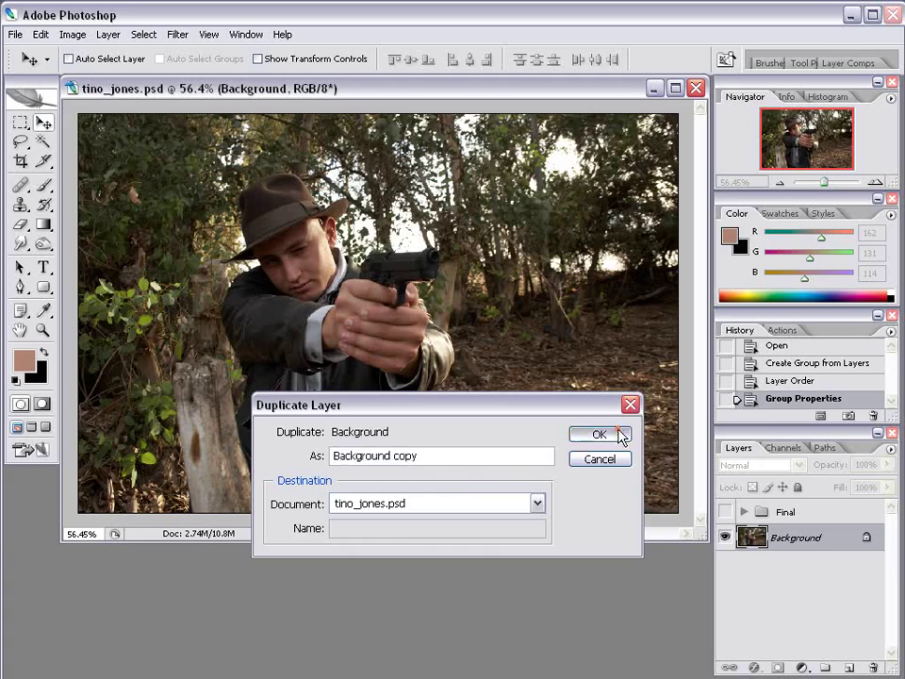
pyautogui.click(620, 434)
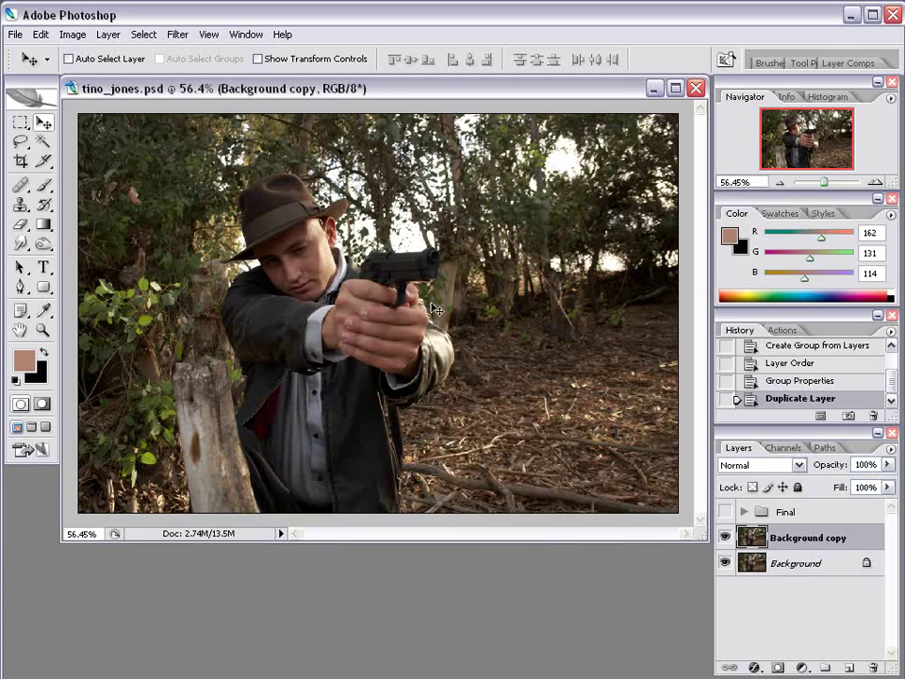
# Trace a Pen tool path in Paths mode from the coat's lower edge up around the sleeve to the gun's muzzle.
pyautogui.moveTo(706, 534); pyautogui.dragTo(707, 547)
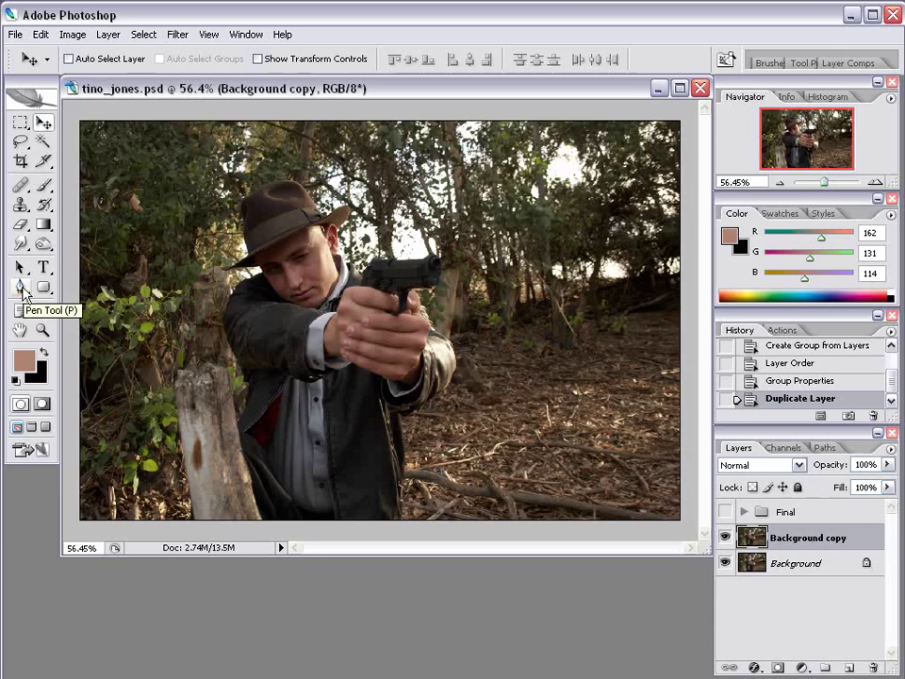
pyautogui.click(21, 288)
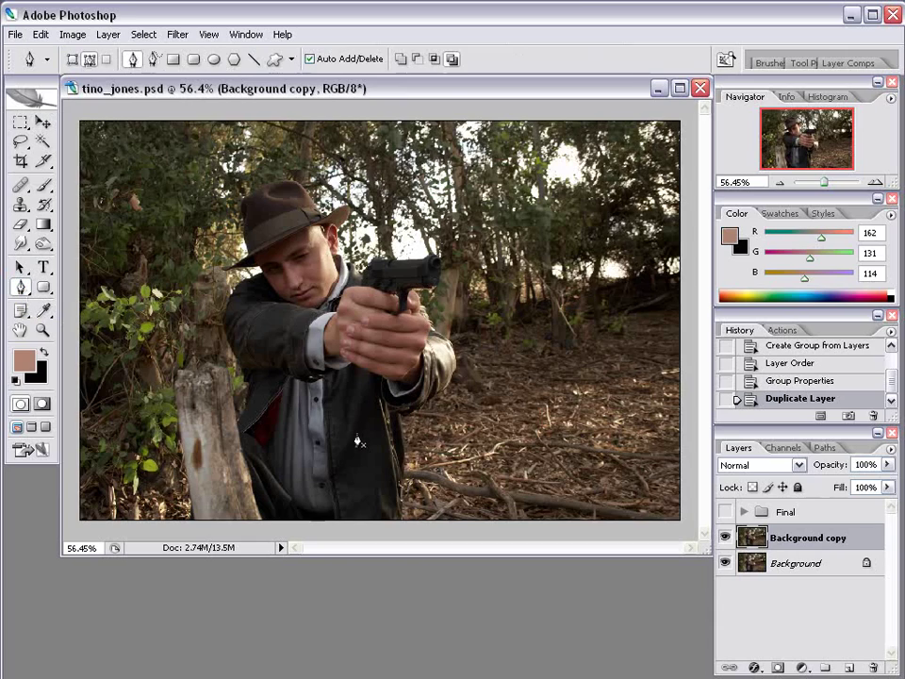
pyautogui.scroll(4, 357, 441)
pyautogui.moveTo(407, 488); pyautogui.dragTo(423, 357)
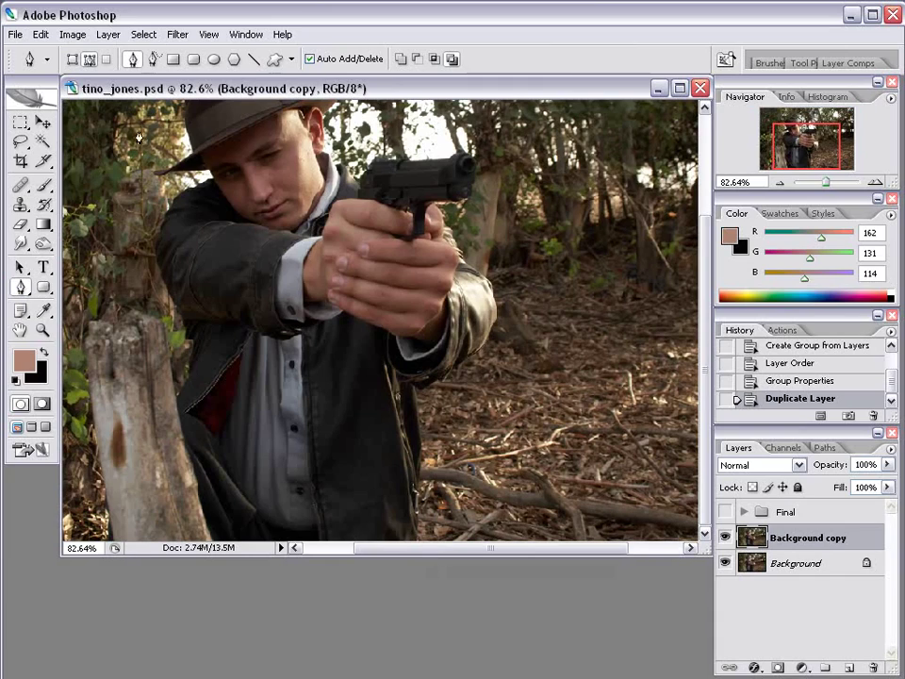
pyautogui.click(90, 59)
pyautogui.click(416, 468)
pyautogui.click(418, 386)
pyautogui.click(476, 358)
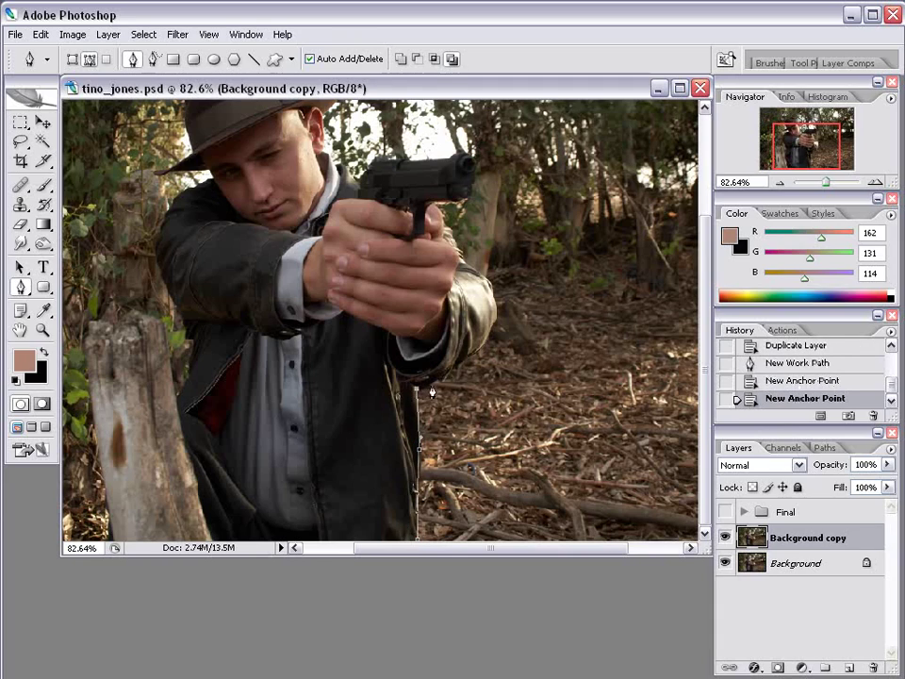
pyautogui.click(499, 322)
pyautogui.click(481, 274)
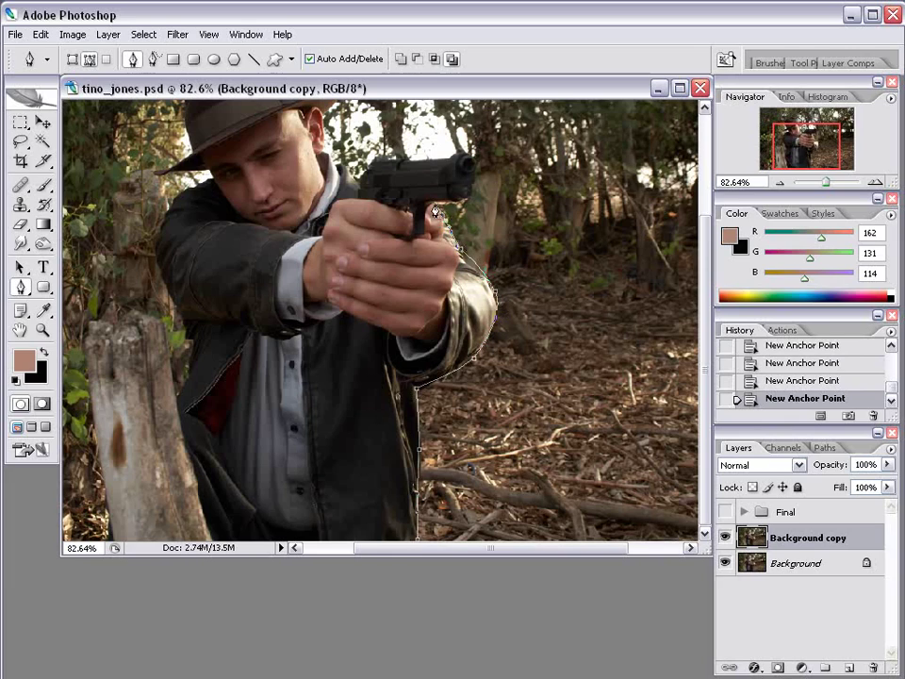
pyautogui.click(472, 194)
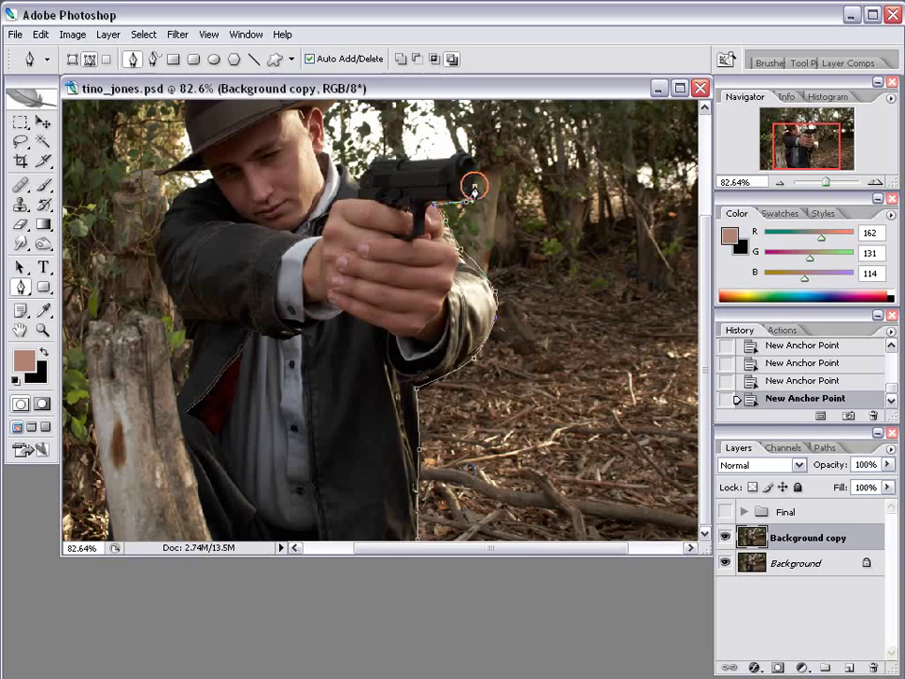
# Extend the path around the gun's muzzle, along the top of its slide and over the collar to below the ear.
pyautogui.moveTo(400, 198); pyautogui.dragTo(433, 316)
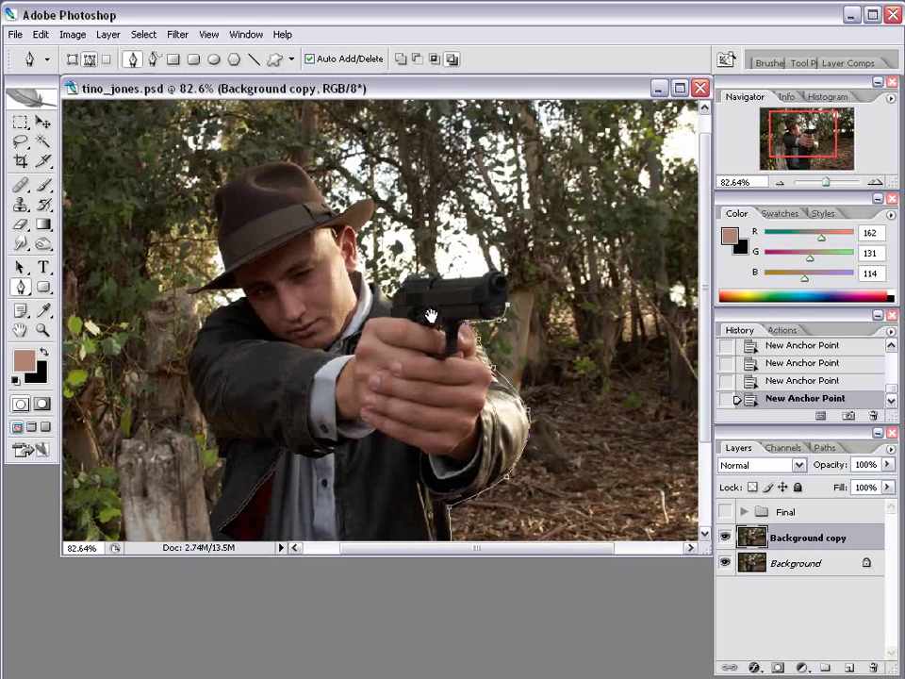
pyautogui.moveTo(498, 276); pyautogui.dragTo(492, 268)
pyautogui.click(483, 274)
pyautogui.scroll(7, 481, 284)
pyautogui.click(408, 273)
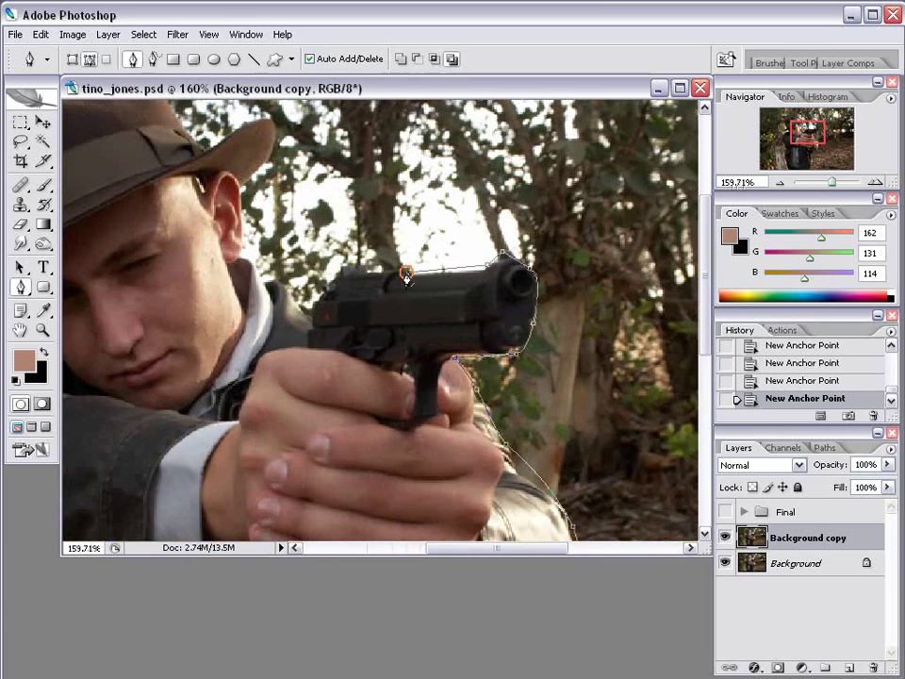
pyautogui.click(369, 273)
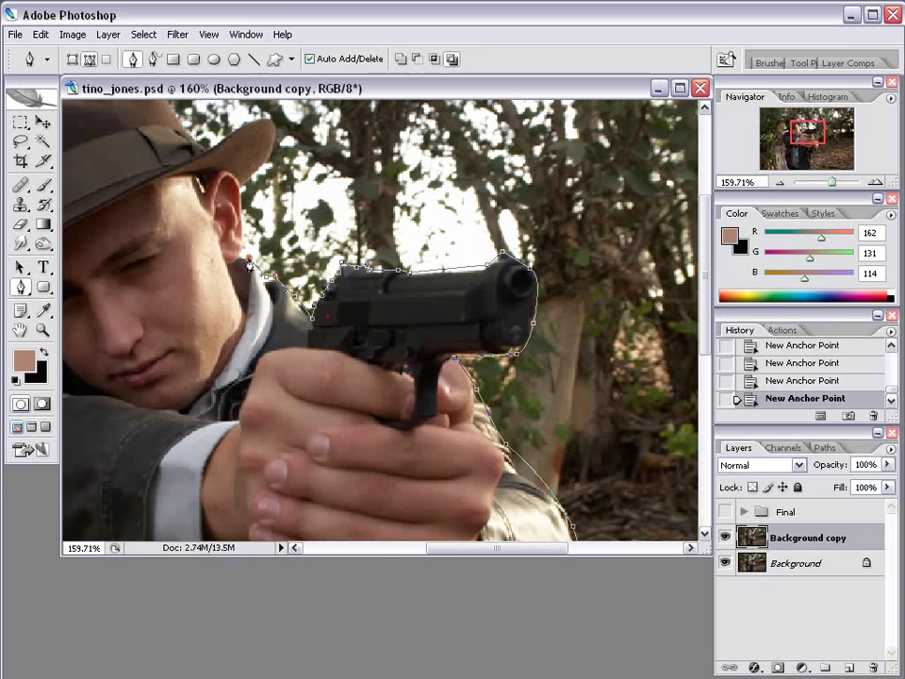
# Continue the path up along the ear, around the hat's near brim and over the top of its crown.
pyautogui.click(242, 193)
pyautogui.moveTo(270, 155); pyautogui.dragTo(280, 205)
pyautogui.moveTo(231, 240); pyautogui.dragTo(220, 243)
pyautogui.moveTo(202, 216); pyautogui.dragTo(189, 200)
pyautogui.moveTo(167, 162); pyautogui.dragTo(287, 272)
pyautogui.moveTo(199, 309); pyautogui.dragTo(187, 332)
pyautogui.moveTo(336, 440); pyautogui.dragTo(344, 318)
pyautogui.scroll(-1, 335, 316)
pyautogui.scroll(-1, 335, 318)
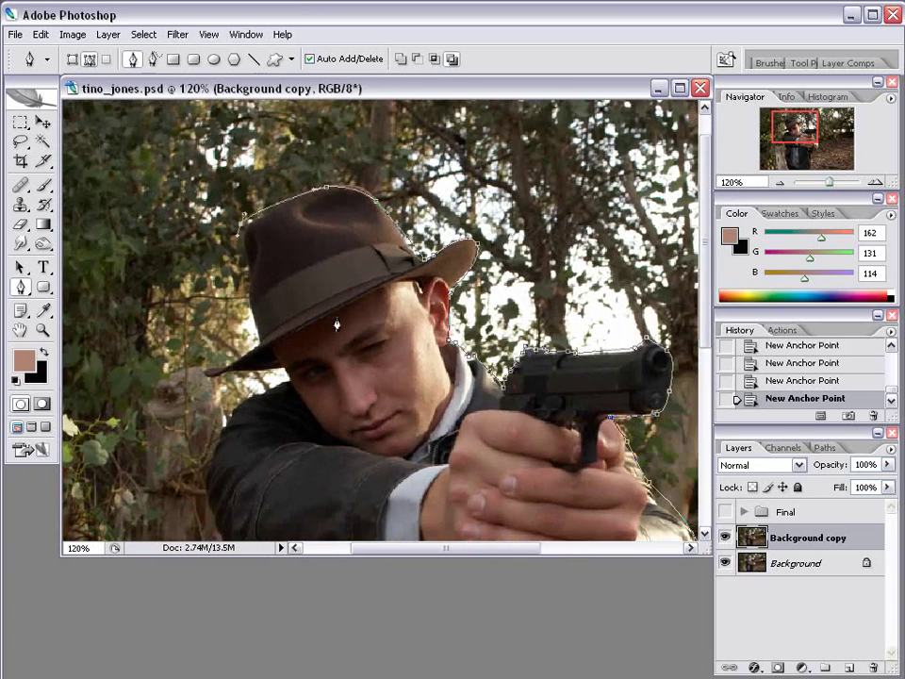
# Continue the path down the back of the hat, around its far brim and down the shoulder to the elbow.
pyautogui.click(251, 303)
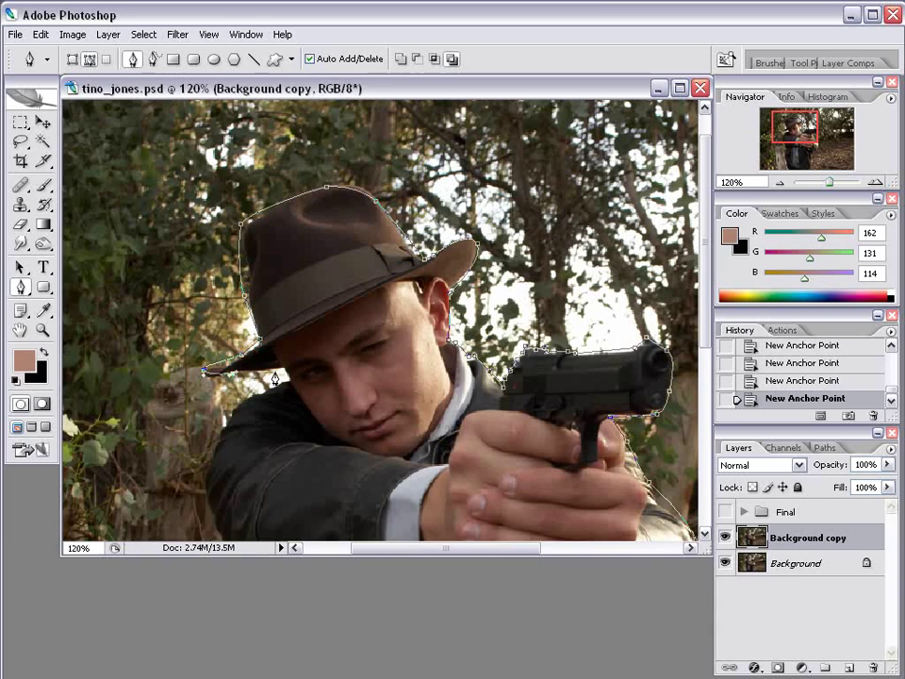
pyautogui.scroll(-1, 309, 397)
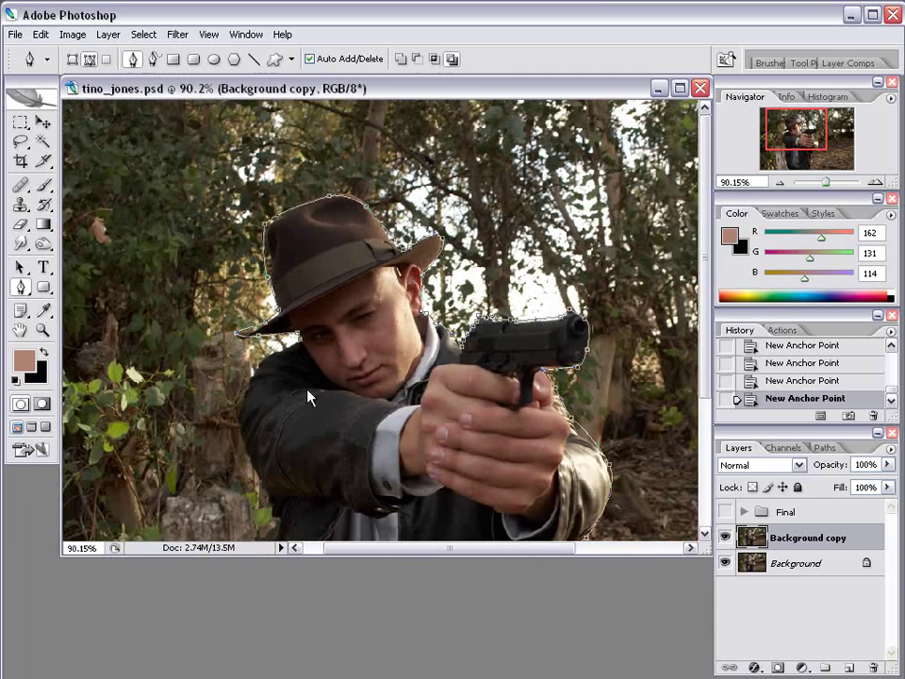
pyautogui.click(239, 422)
pyautogui.moveTo(359, 506); pyautogui.dragTo(328, 351)
pyautogui.click(232, 334)
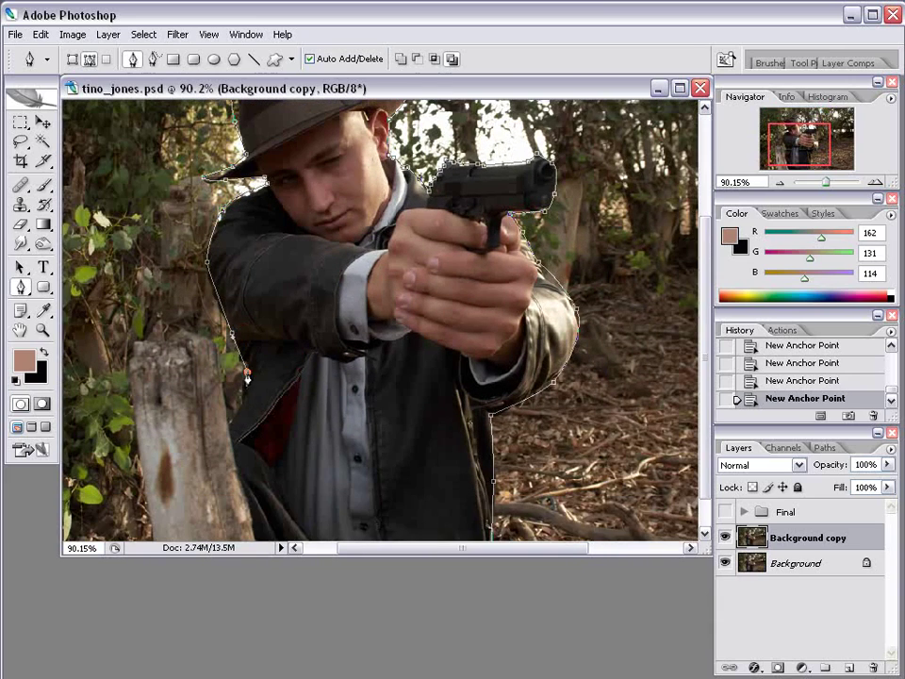
# Carry the path down the coat, across the wooden stump and below the canvas edge, closing it at its starting point.
pyautogui.moveTo(336, 437); pyautogui.dragTo(405, 274)
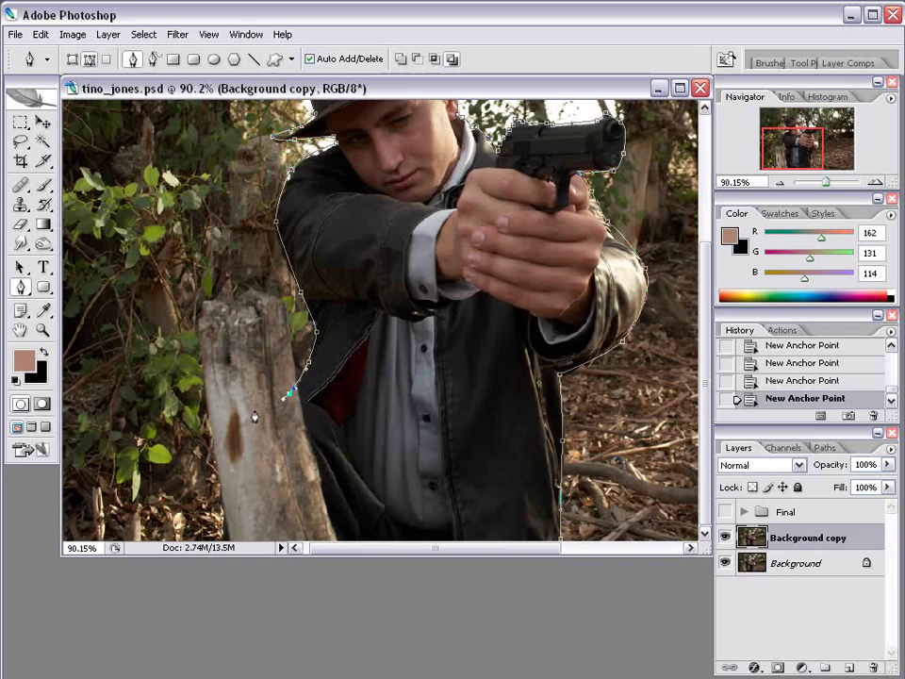
pyautogui.moveTo(242, 414); pyautogui.dragTo(239, 422)
pyautogui.moveTo(224, 518); pyautogui.dragTo(222, 538)
pyautogui.scroll(-4, 295, 493)
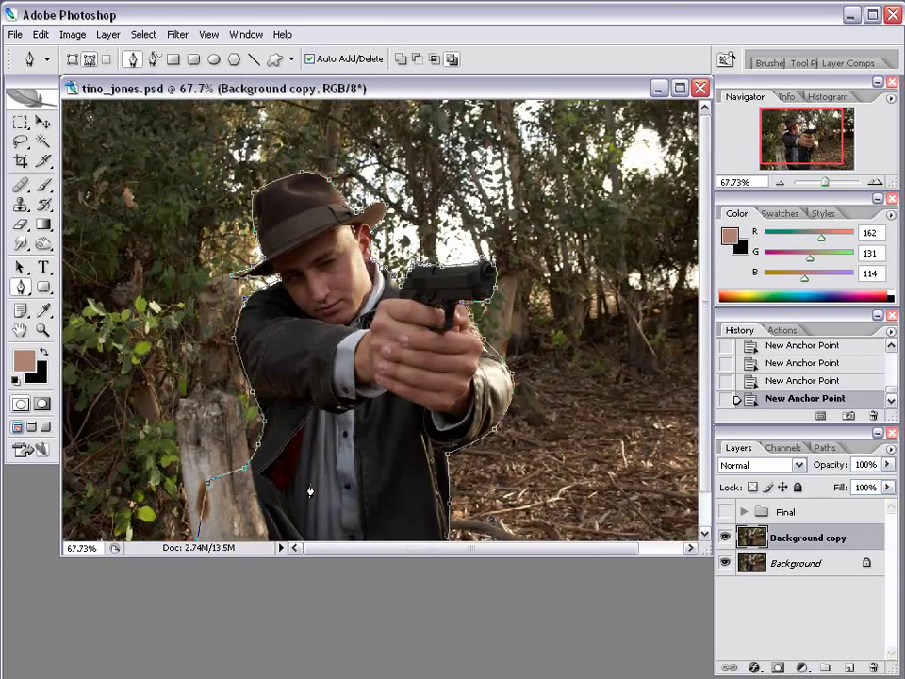
pyautogui.scroll(-1, 265, 498)
pyautogui.click(409, 536)
pyautogui.click(401, 521)
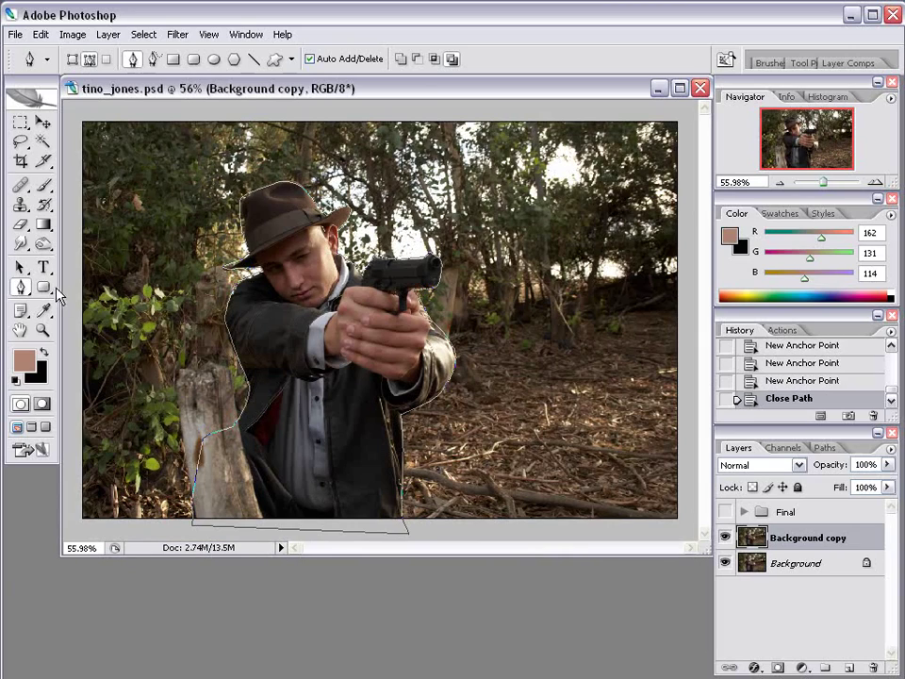
# Convert the closed path into a new anti-aliased selection with a feather radius of 0 pixels.
pyautogui.click(20, 273)
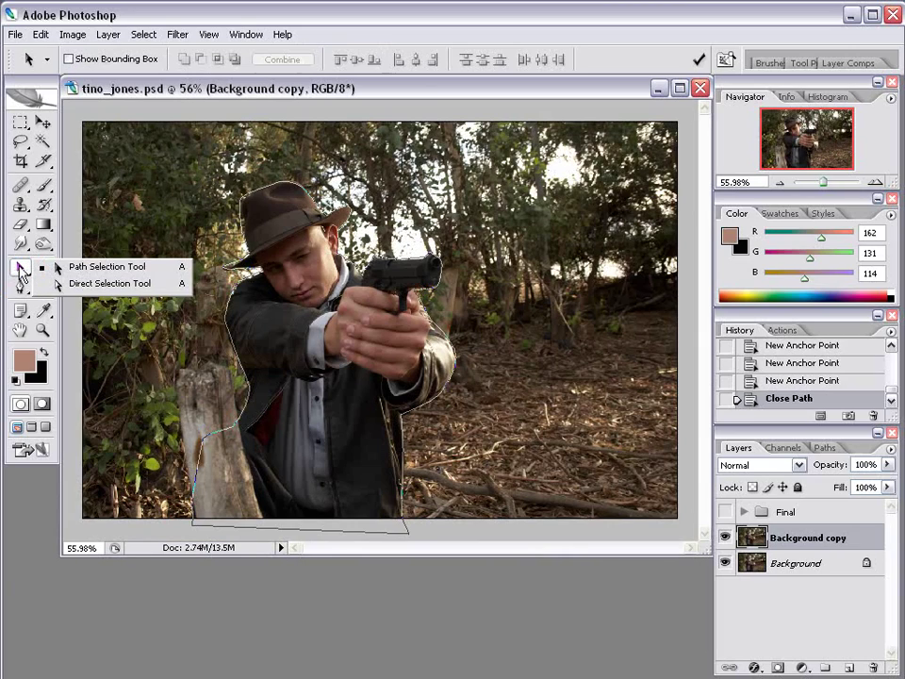
pyautogui.click(58, 267)
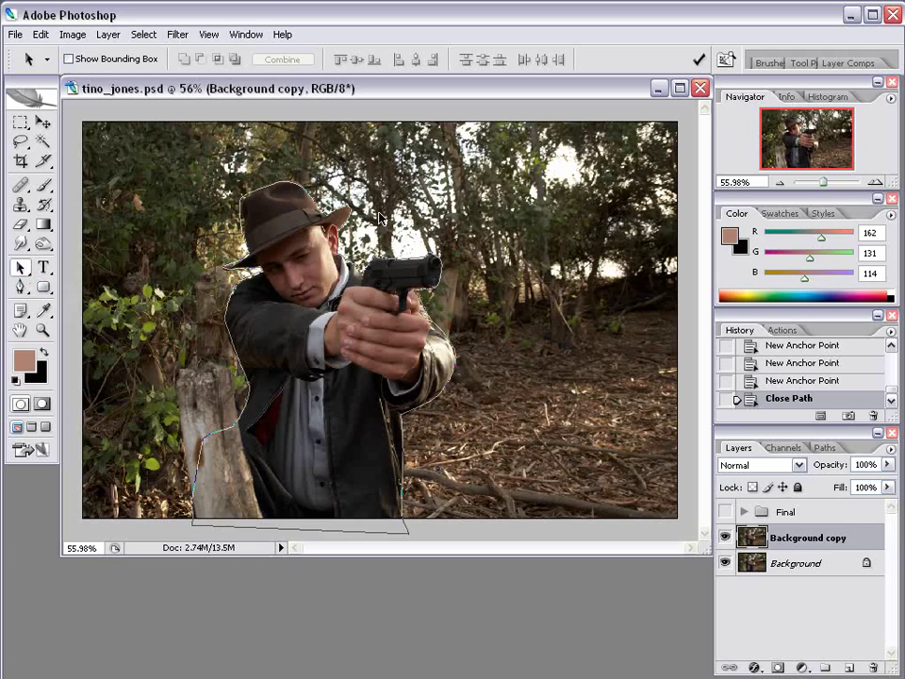
pyautogui.click(342, 253)
pyautogui.rightClick(343, 254)
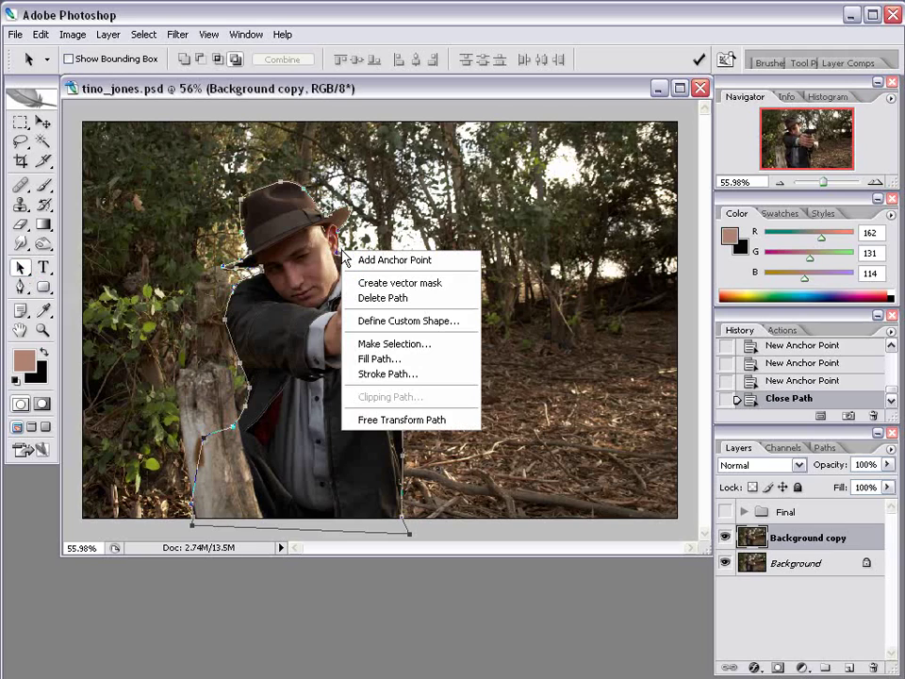
pyautogui.click(407, 345)
pyautogui.moveTo(289, 307); pyautogui.dragTo(332, 285)
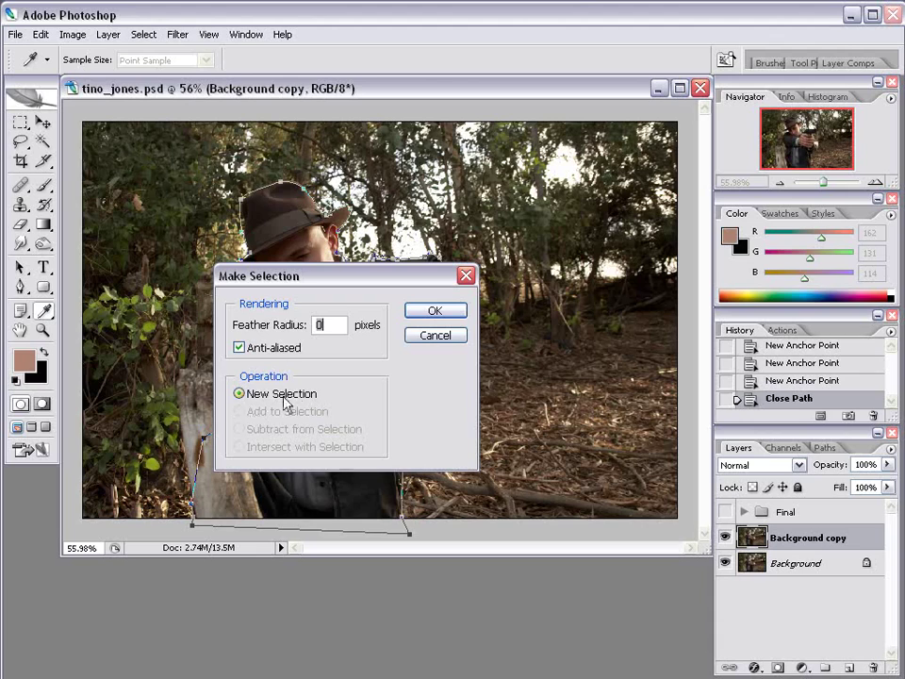
pyautogui.click(439, 317)
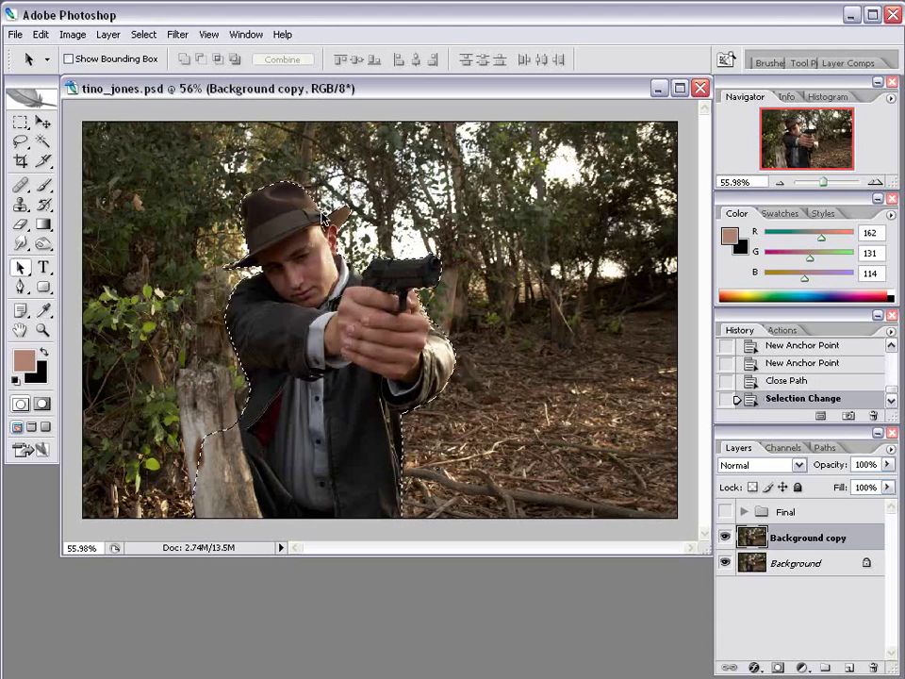
# Cut the selected actor to a new layer with Layer via Cut and hide the Background copy and Background layers.
pyautogui.click(20, 122)
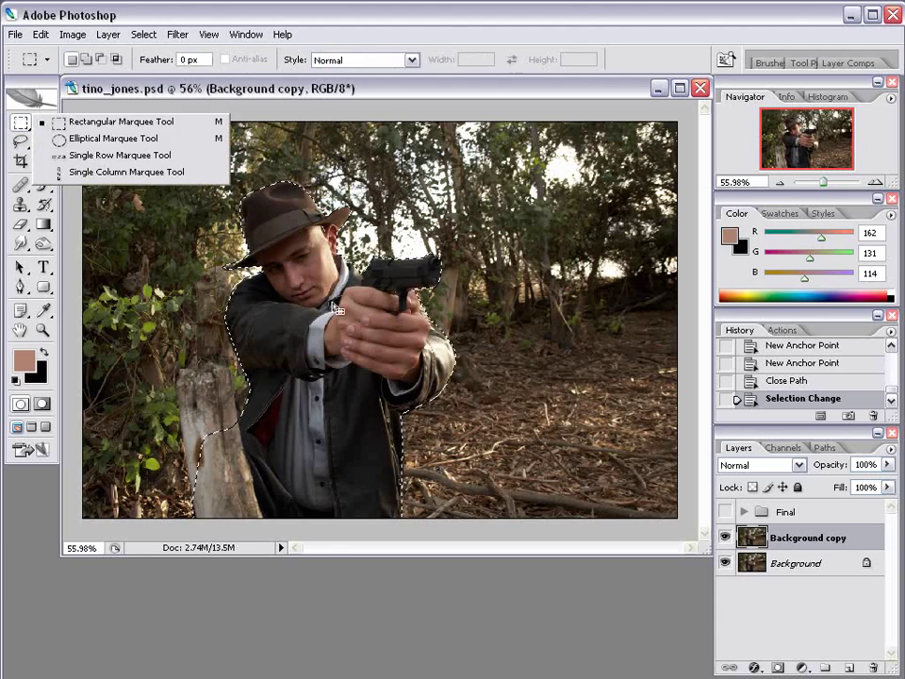
pyautogui.rightClick(297, 281)
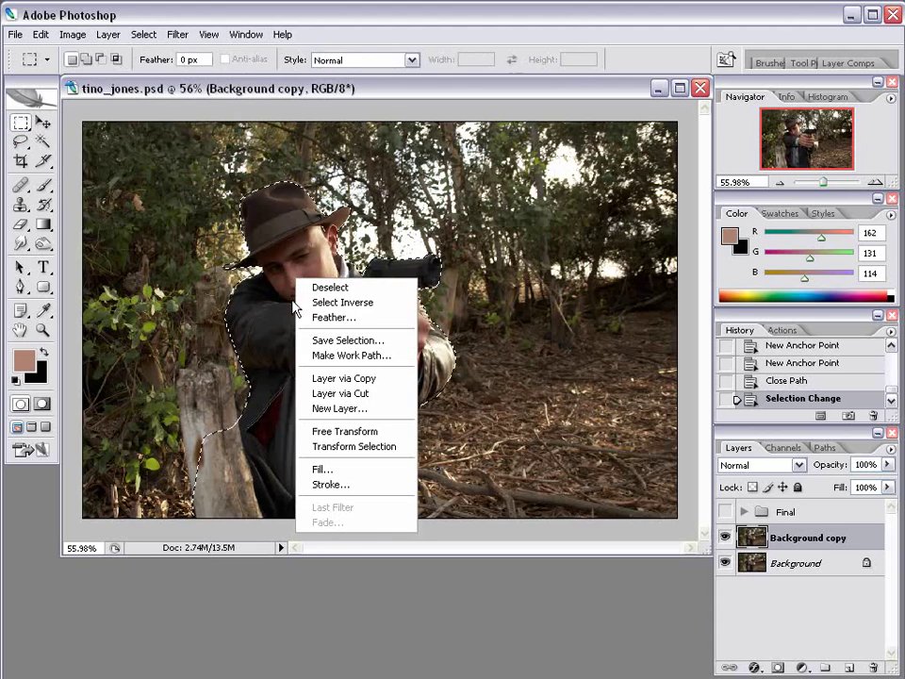
pyautogui.click(360, 395)
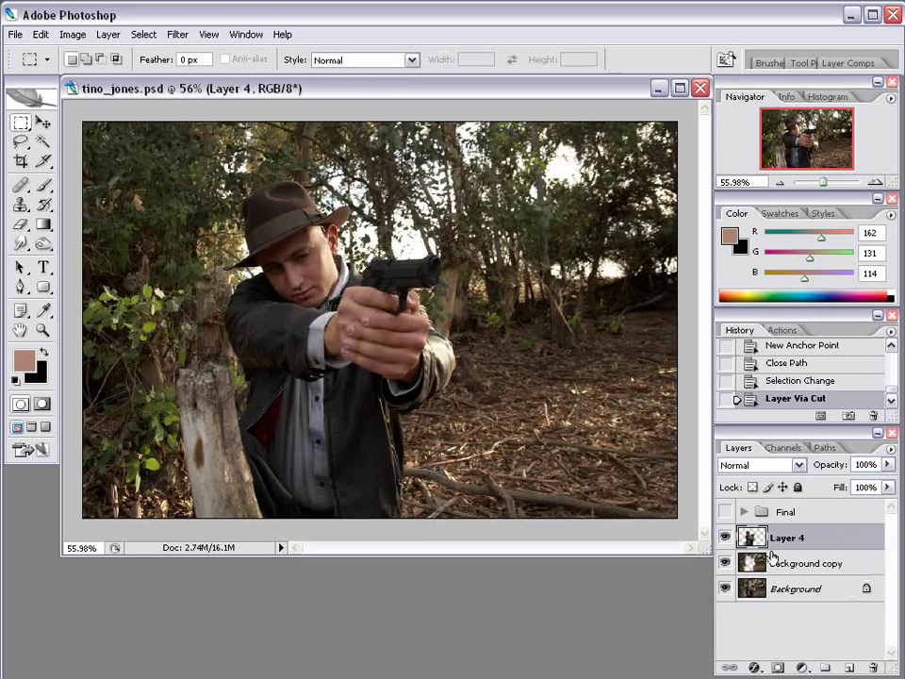
pyautogui.moveTo(725, 563); pyautogui.dragTo(726, 589)
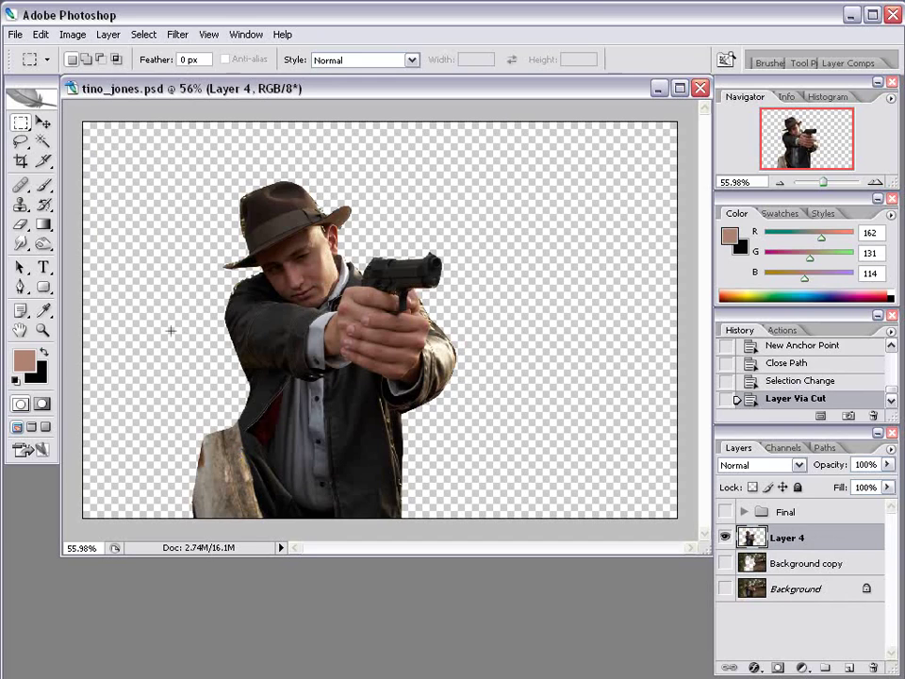
# Clone dark coat texture over the stump remaining on Layer 4, using the Clone Stamp with a 39 px brush.
pyautogui.press('z')
pyautogui.click(283, 452)
pyautogui.click(299, 465)
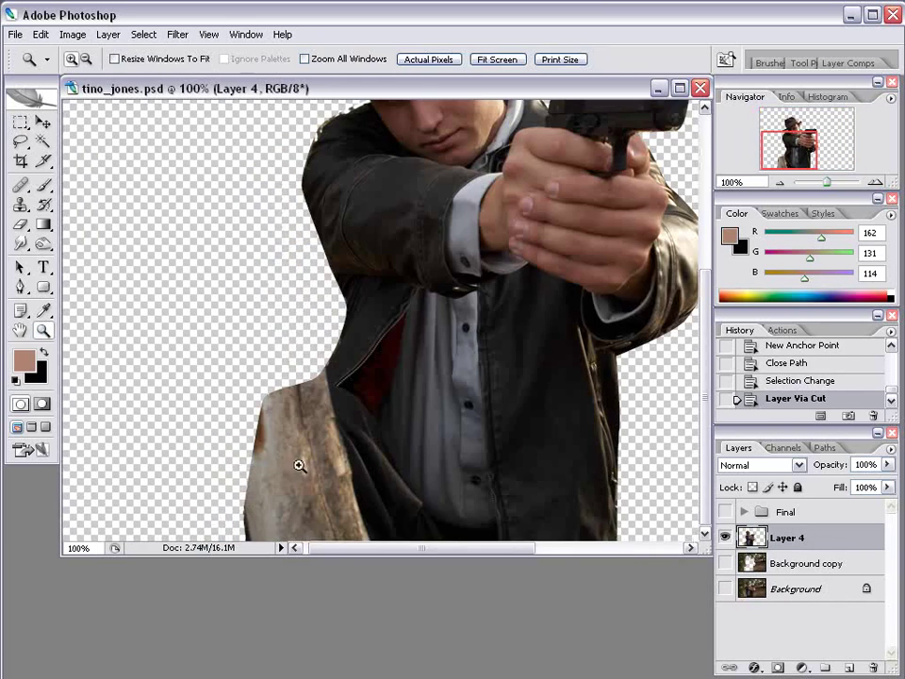
pyautogui.hscroll(3, 380, 383)
pyautogui.click(22, 207)
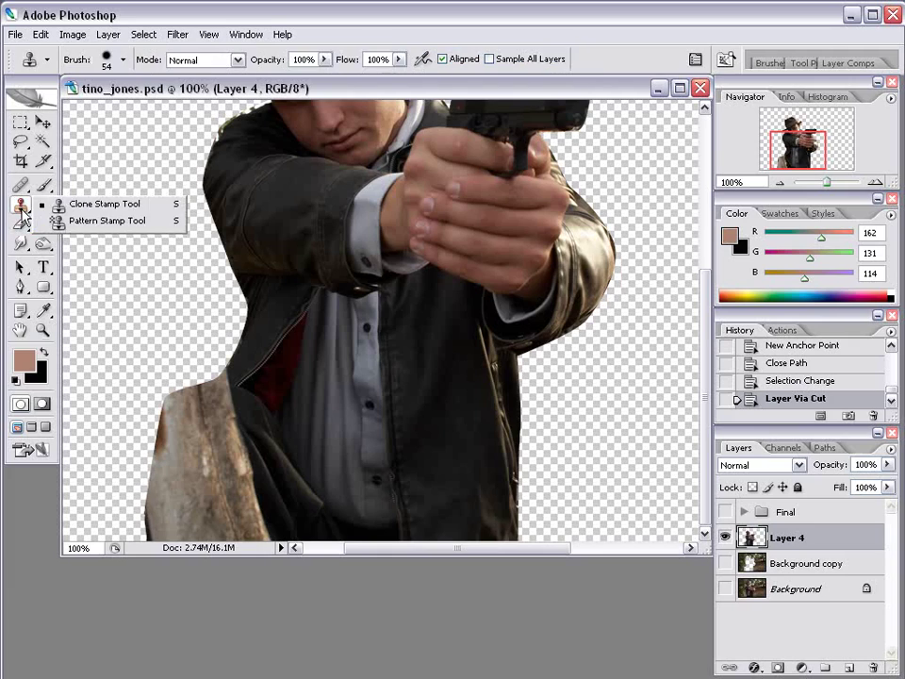
pyautogui.click(104, 203)
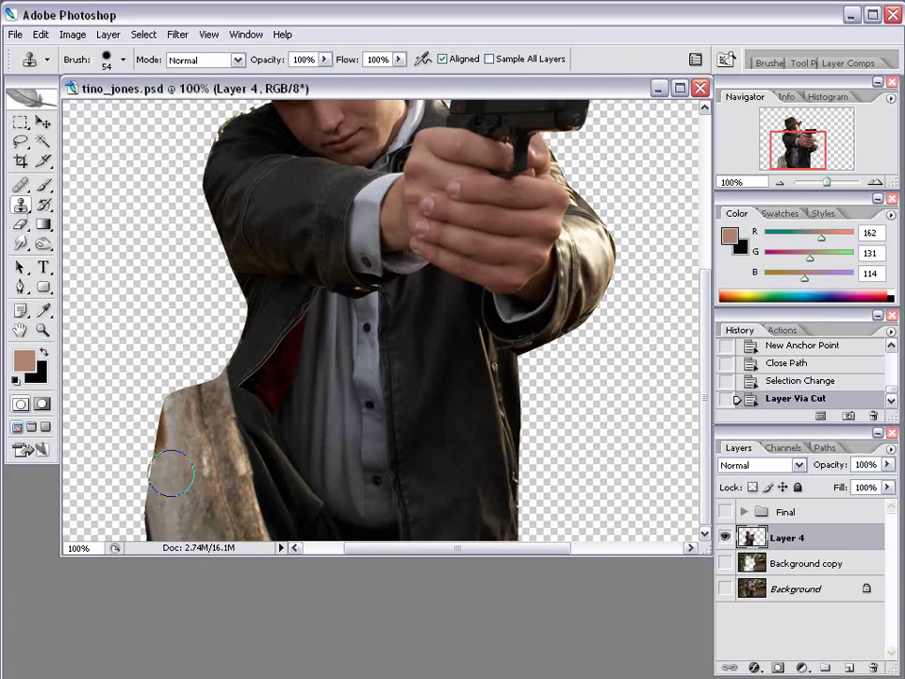
pyautogui.rightClick(471, 443)
pyautogui.moveTo(471, 448); pyautogui.dragTo(481, 444)
pyautogui.press('Return')
pyautogui.moveTo(194, 404)
pyautogui.mouseDown()
pyautogui.moveTo(213, 443)
pyautogui.moveTo(224, 426)
pyautogui.moveTo(229, 481)
pyautogui.moveTo(231, 458)
pyautogui.moveTo(258, 528)
pyautogui.moveTo(217, 472)
pyautogui.moveTo(202, 504)
pyautogui.moveTo(180, 518)
pyautogui.moveTo(186, 531)
pyautogui.moveTo(231, 533)
pyautogui.mouseUp()
pyautogui.keyDown('alt'); pyautogui.click(433, 405); pyautogui.keyUp('alt')
pyautogui.click(212, 436)
pyautogui.moveTo(213, 437)
pyautogui.mouseDown()
pyautogui.moveTo(182, 435)
pyautogui.moveTo(168, 513)
pyautogui.moveTo(173, 410)
pyautogui.moveTo(204, 396)
pyautogui.moveTo(238, 396)
pyautogui.mouseUp()
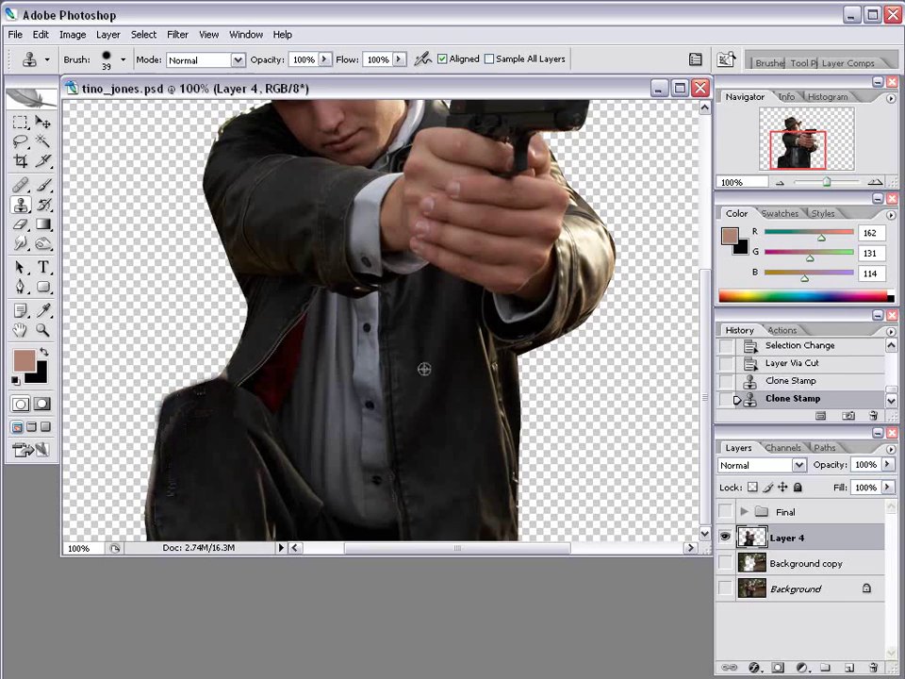
# Refine the edges of the cloned coat area with the Clone Stamp brush reduced to 23 px.
pyautogui.rightClick(453, 394)
pyautogui.click(491, 430)
pyautogui.press('Return')
pyautogui.moveTo(233, 382); pyautogui.dragTo(226, 380)
pyautogui.keyDown('alt'); pyautogui.click(179, 437); pyautogui.keyUp('alt')
pyautogui.moveTo(162, 461)
pyautogui.mouseDown()
pyautogui.moveTo(156, 541)
pyautogui.moveTo(156, 491)
pyautogui.mouseUp()
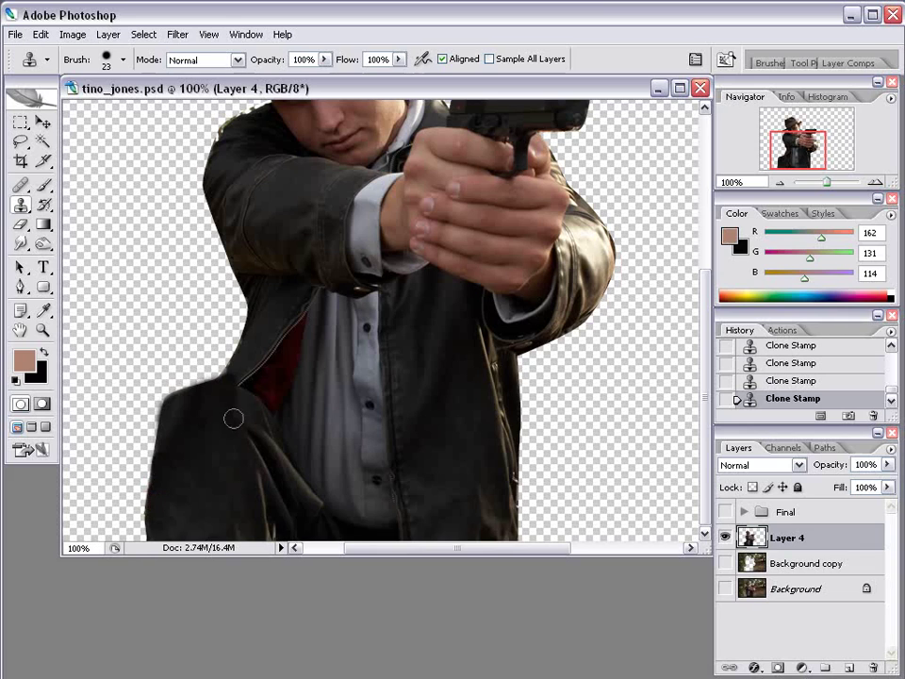
pyautogui.scroll(-6, 367, 411)
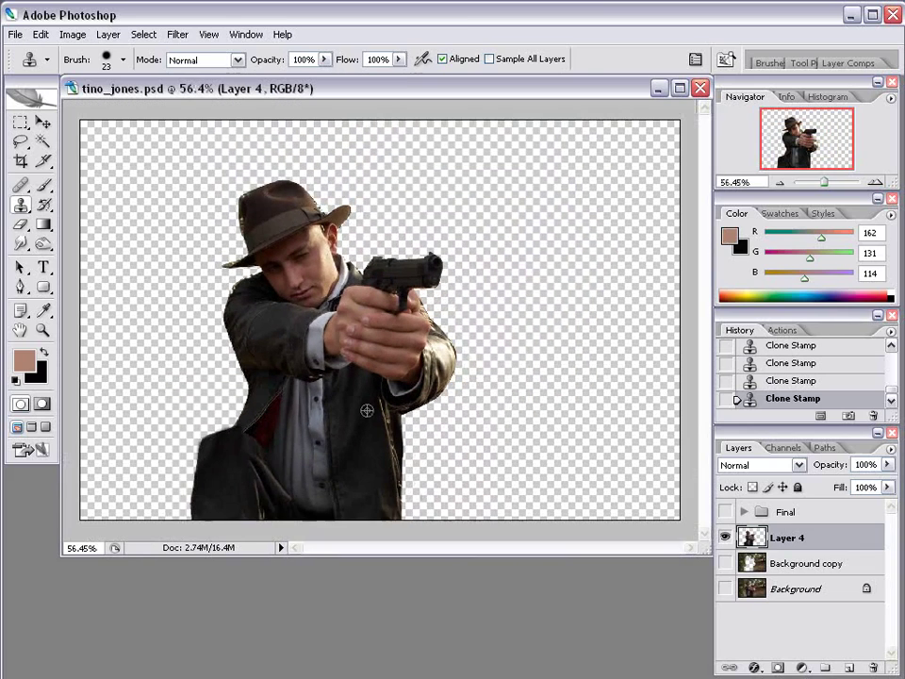
# Activate the Move tool, briefly show Background copy behind the actor, and leave only the Background layer visible.
pyautogui.click(42, 123)
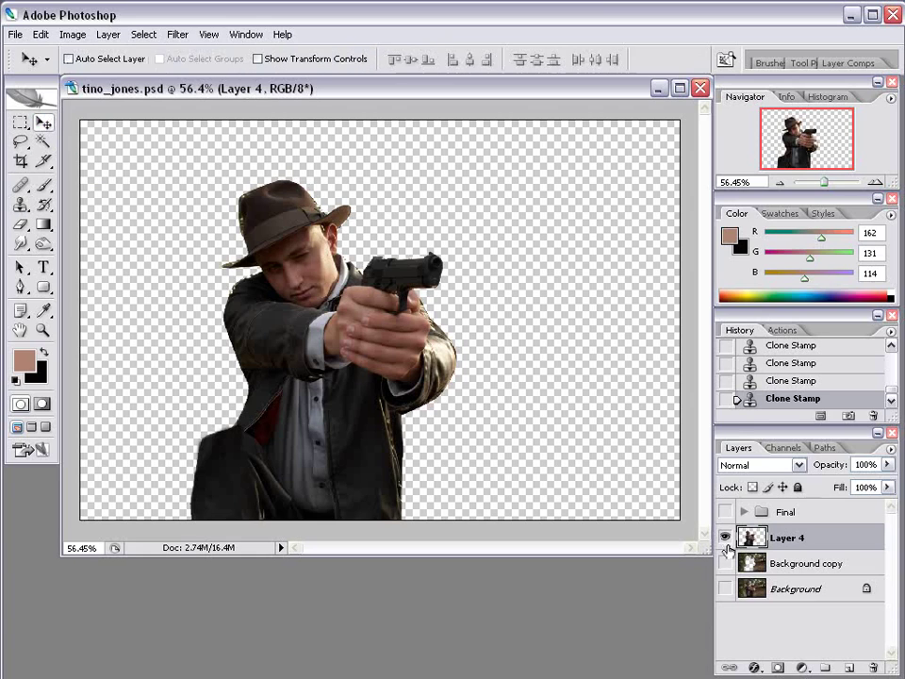
pyautogui.click(725, 563)
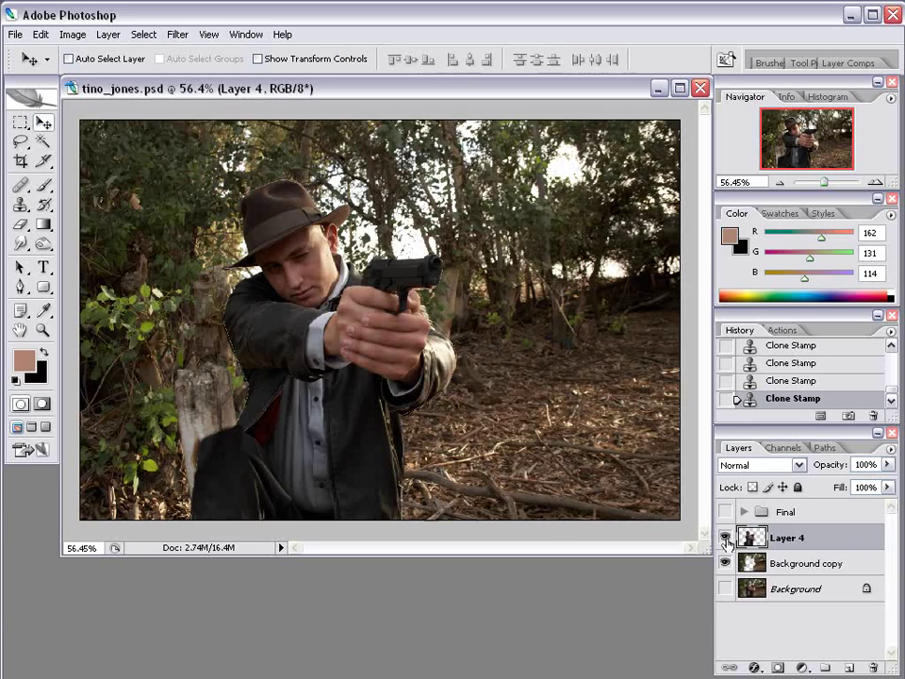
pyautogui.moveTo(726, 539); pyautogui.dragTo(727, 575)
pyautogui.click(725, 589)
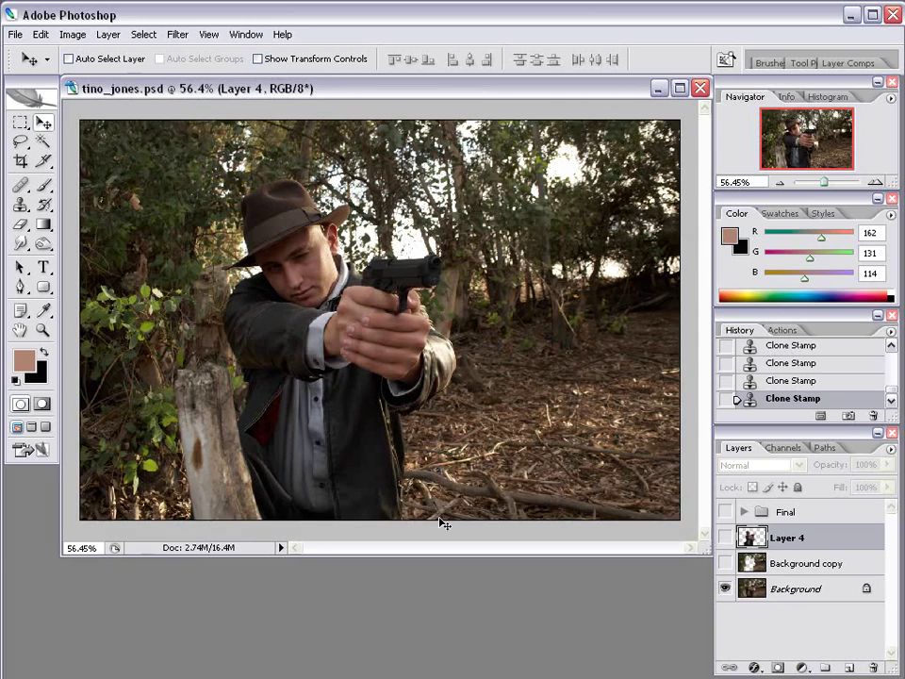
# Duplicate the Background layer as Background copy 2 and move the duplicate above Layer 4.
pyautogui.click(810, 589)
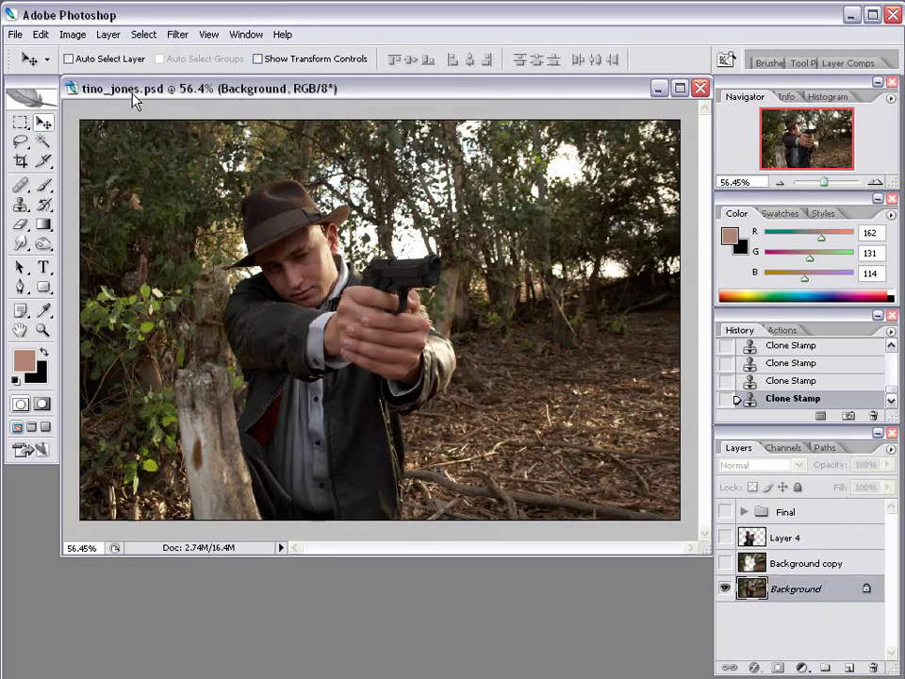
pyautogui.click(108, 34)
pyautogui.click(189, 74)
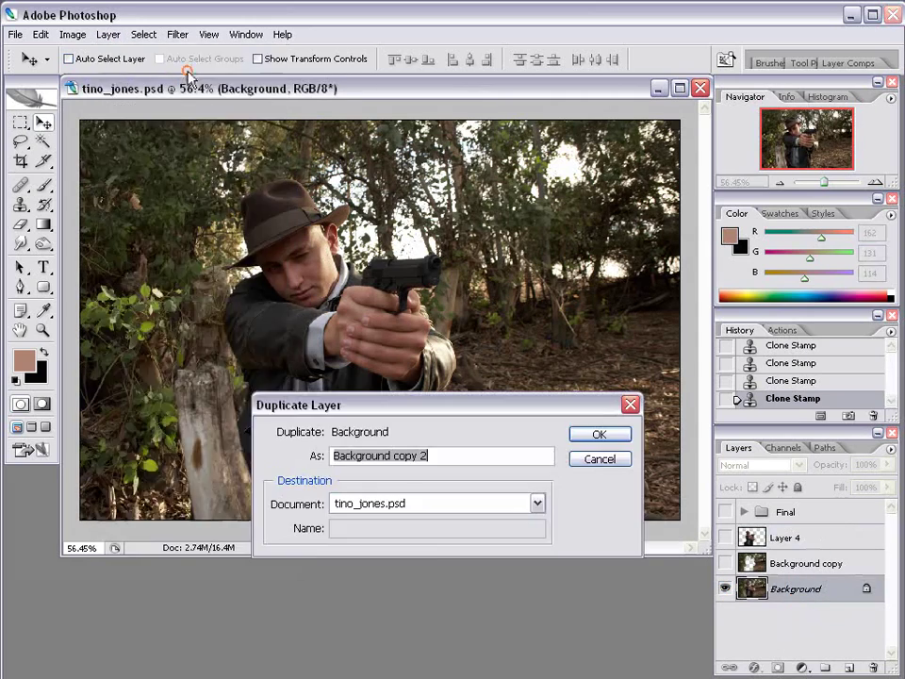
pyautogui.click(608, 437)
pyautogui.moveTo(772, 588); pyautogui.dragTo(779, 536)
# Select the wooden stump on Background copy 2 by outlining it with the Polygonal Lasso.
pyautogui.scroll(5, 256, 419)
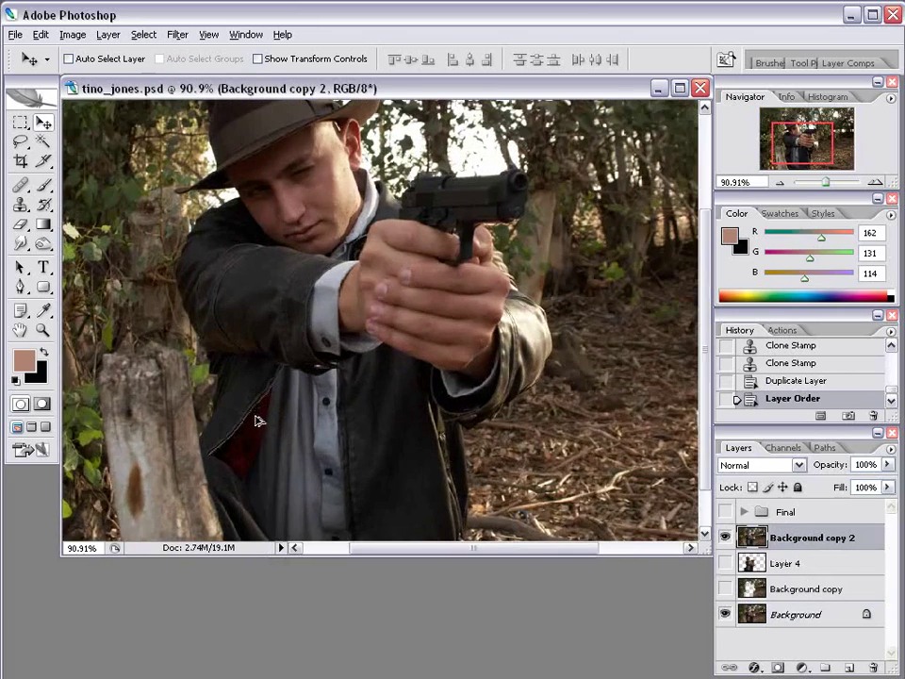
pyautogui.hotkey('alt', 'space')
pyautogui.moveTo(194, 380); pyautogui.dragTo(308, 320)
pyautogui.moveTo(22, 289); pyautogui.dragTo(23, 287)
pyautogui.moveTo(21, 141)
pyautogui.mouseDown()
pyautogui.moveTo(126, 169)
pyautogui.moveTo(104, 158)
pyautogui.mouseUp()
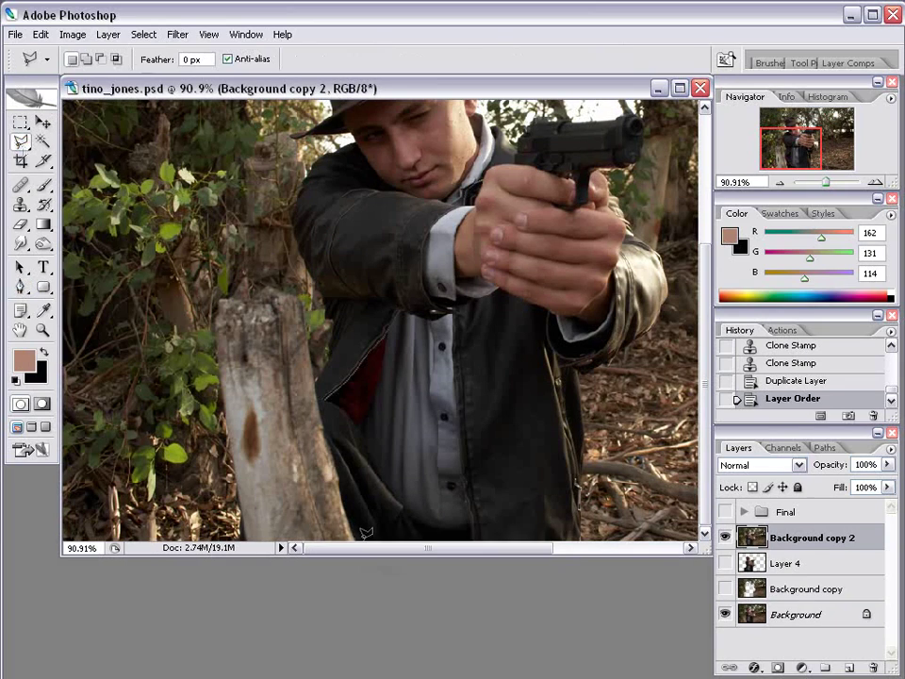
pyautogui.click(357, 533)
pyautogui.click(324, 418)
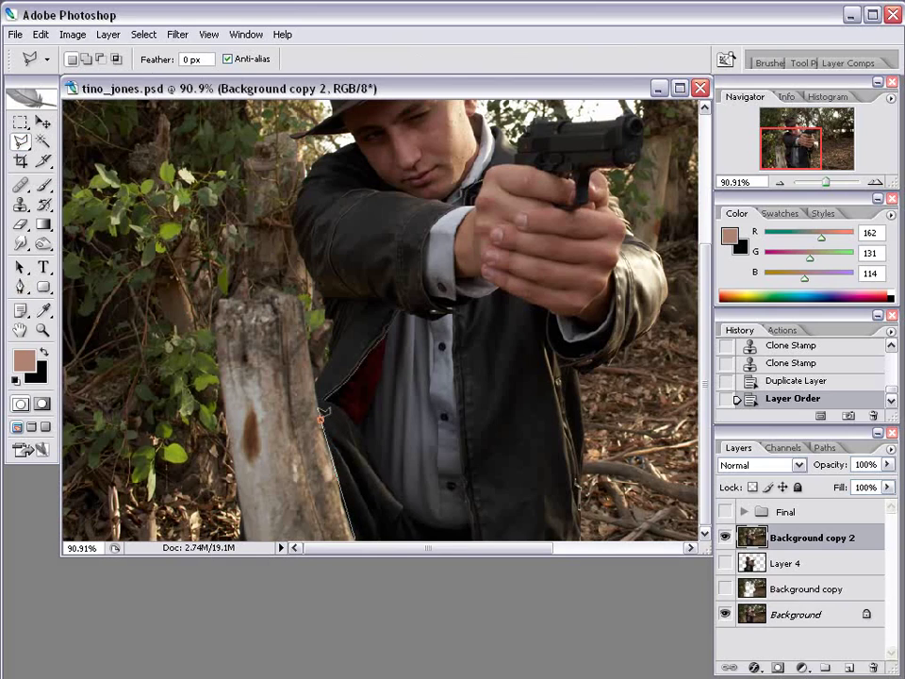
pyautogui.click(301, 293)
pyautogui.click(265, 285)
pyautogui.click(248, 300)
pyautogui.click(215, 312)
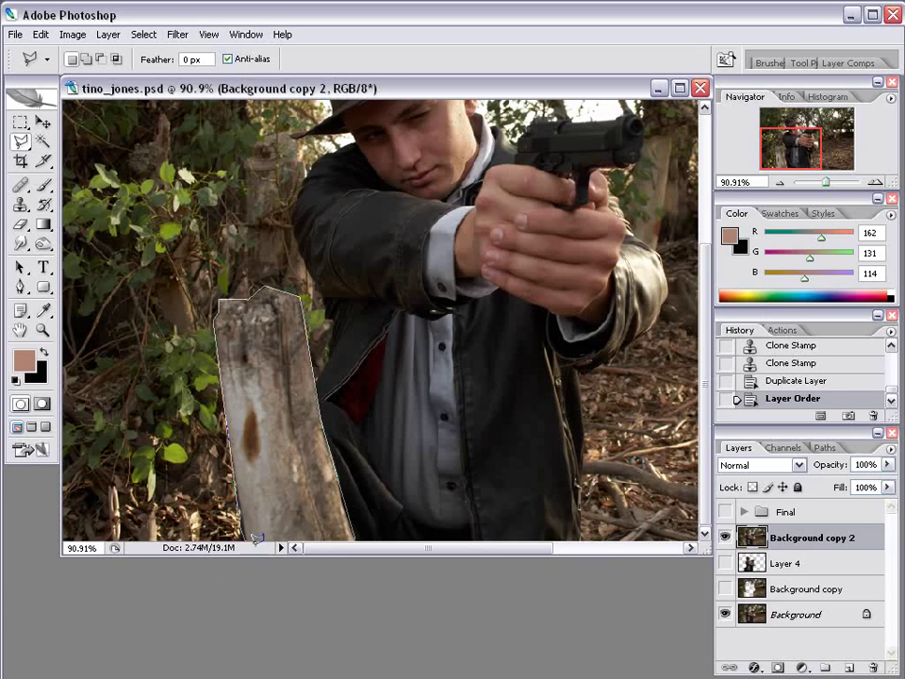
pyautogui.click(251, 534)
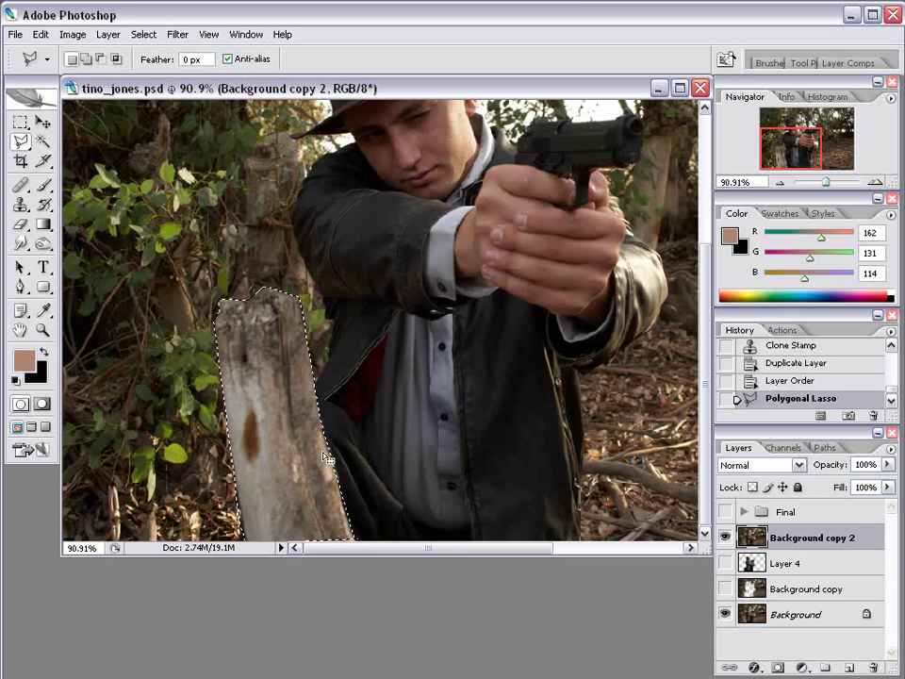
# Move the selected stump onto its own layer with Layer Via Cut and delete the Background copy 2 layer.
pyautogui.hotkey('ctrl', '0')
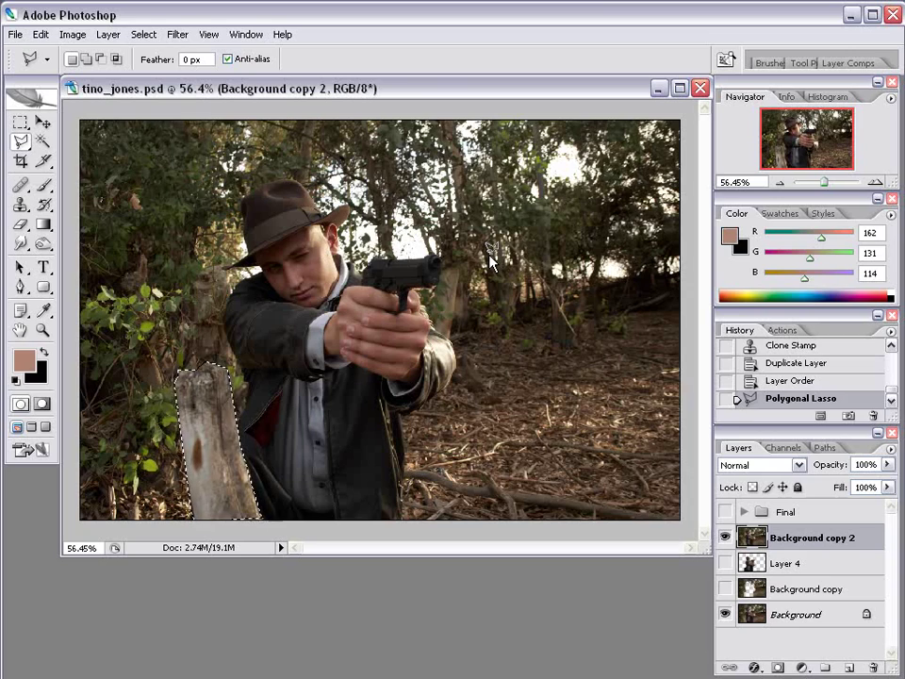
pyautogui.rightClick(219, 407)
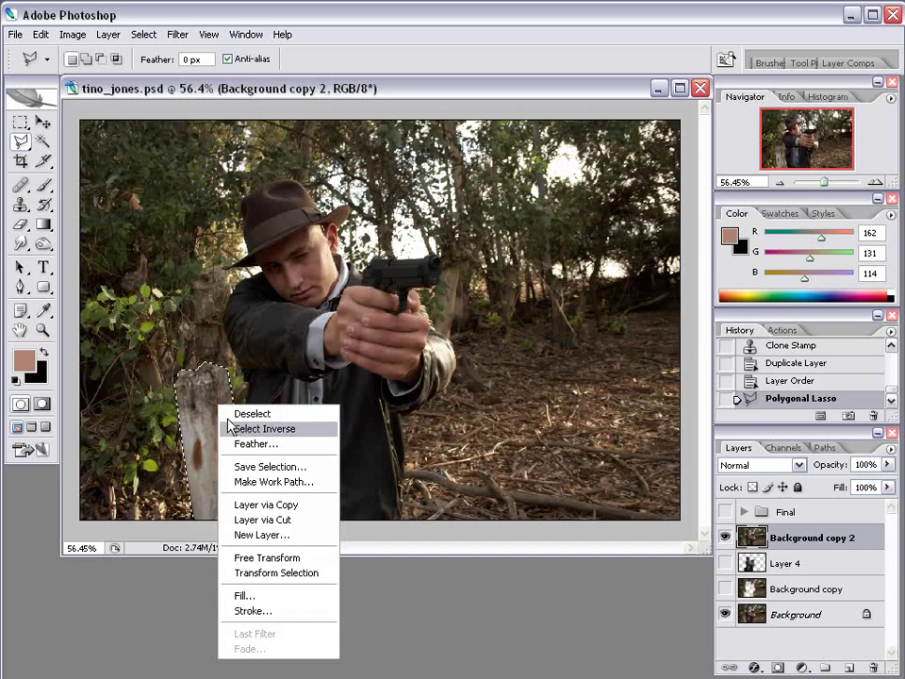
pyautogui.click(274, 520)
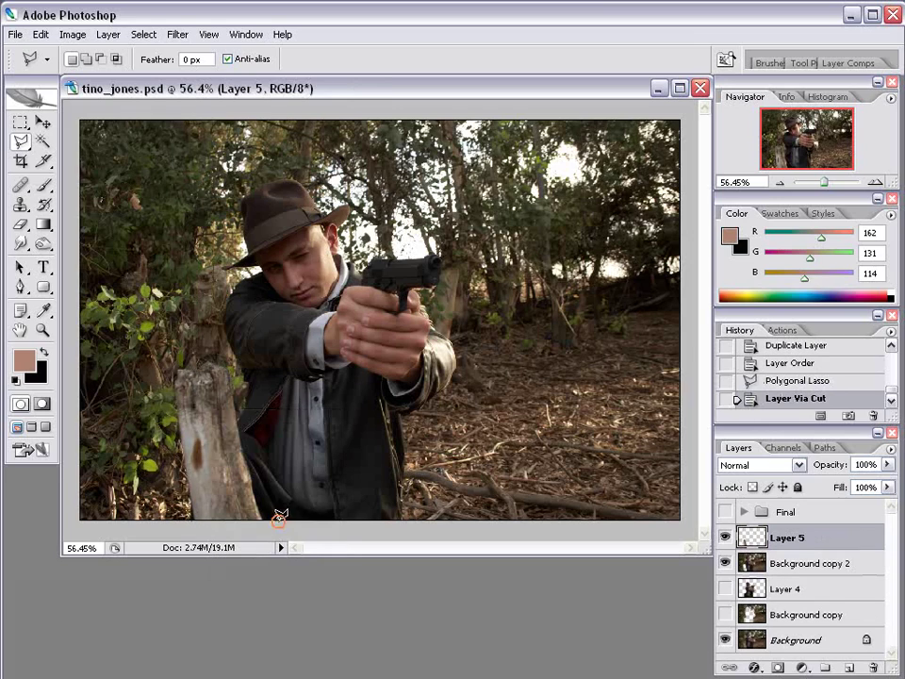
pyautogui.click(725, 538)
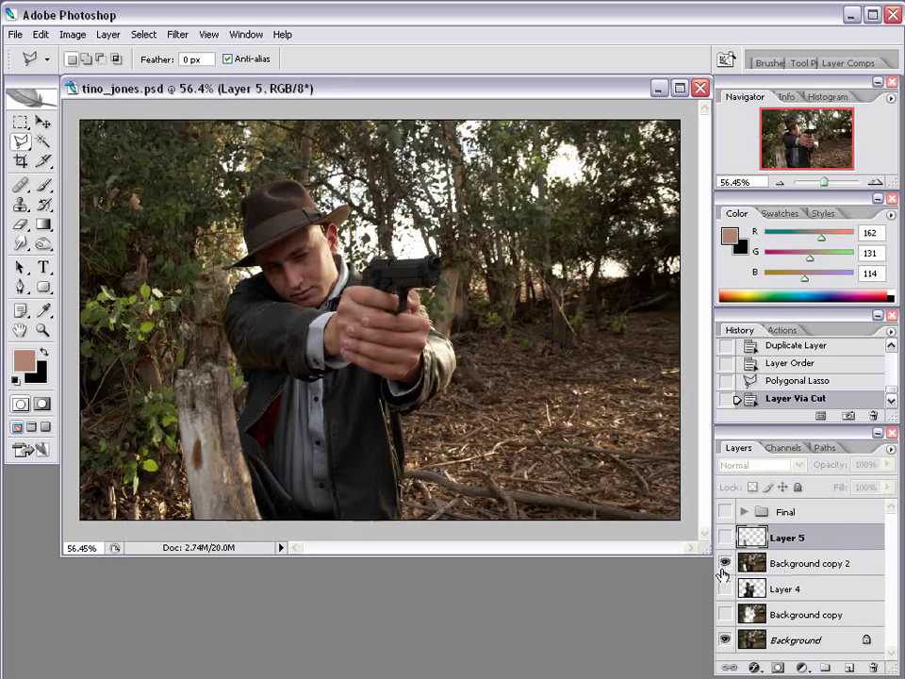
pyautogui.moveTo(796, 564); pyautogui.dragTo(874, 667)
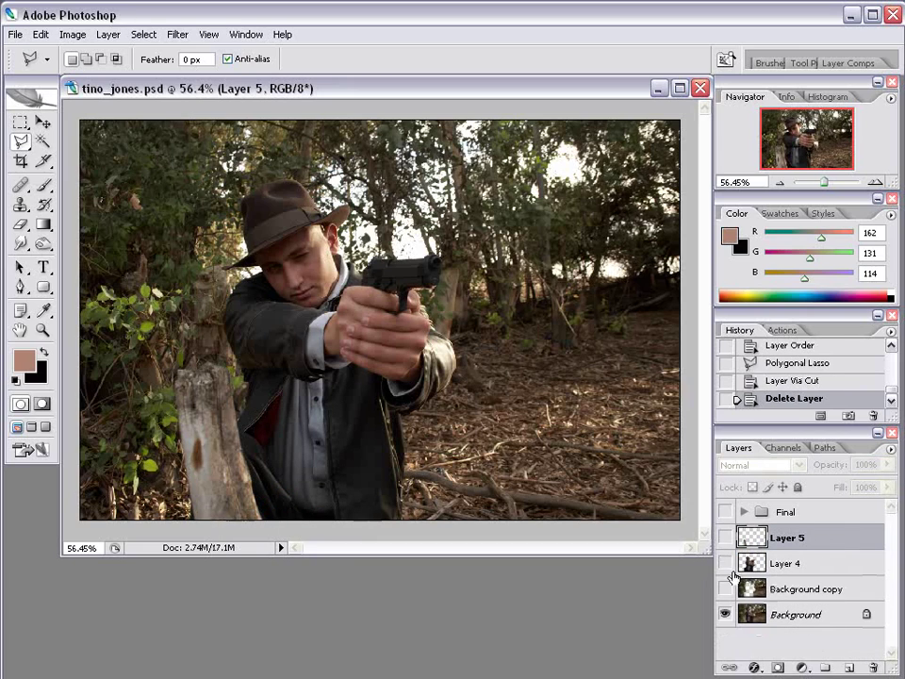
# Preview the stump and actor layers without the backdrop, leave only the Background layer visible and make it active.
pyautogui.click(724, 539)
pyautogui.click(725, 614)
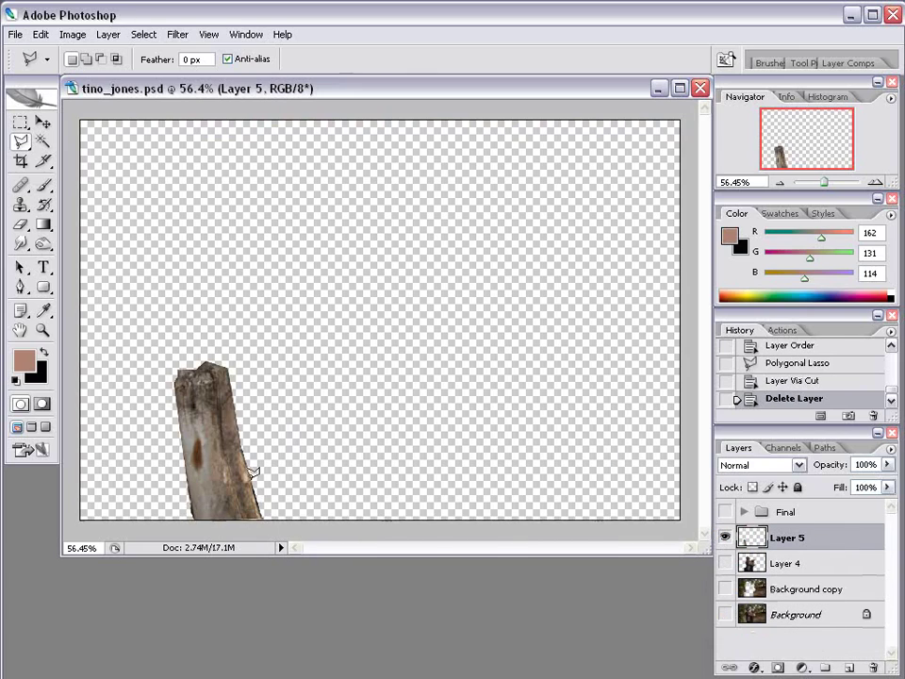
pyautogui.click(724, 563)
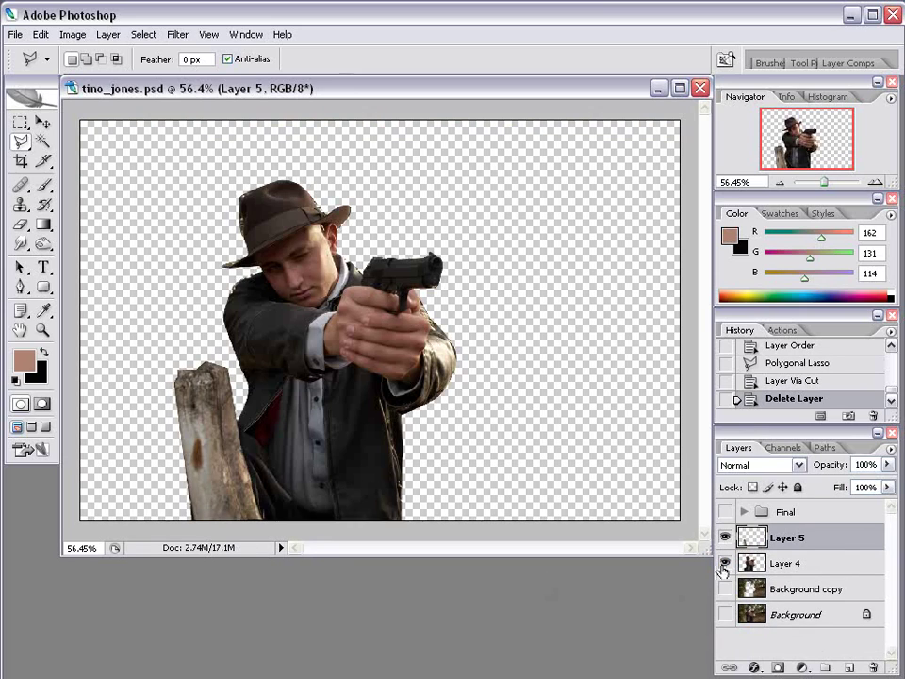
pyautogui.click(725, 614)
pyautogui.click(798, 615)
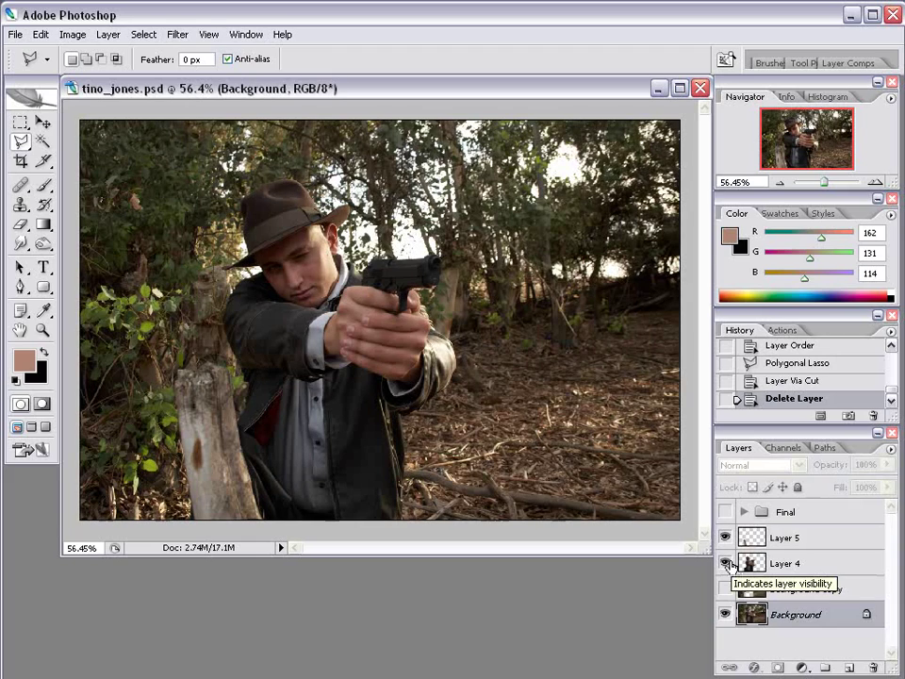
pyautogui.click(725, 563)
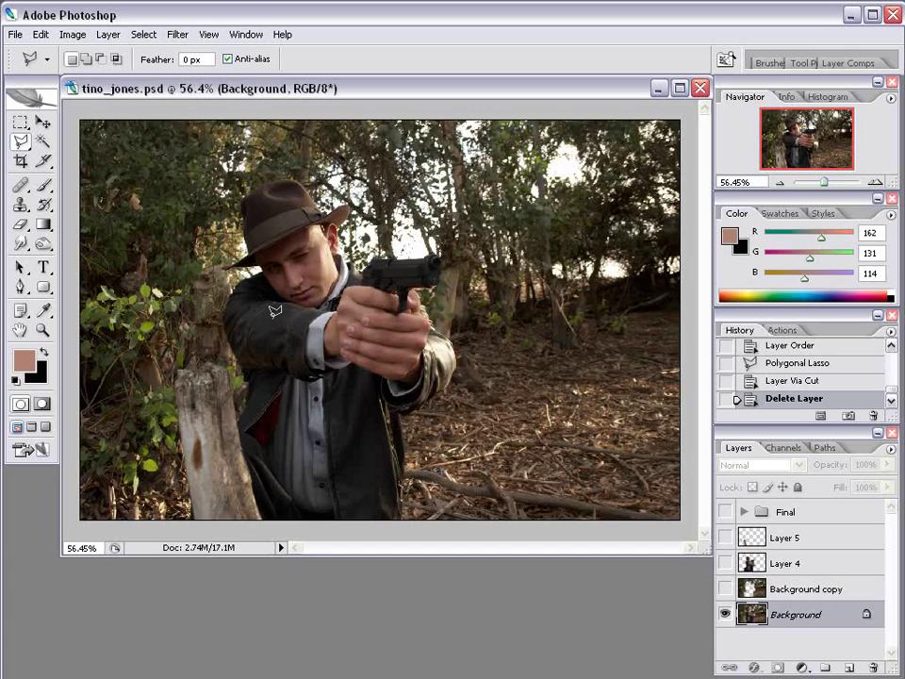
# Clone forest floor over the actor's raised elbow and the outer side of his coat using a 65 px Clone Stamp brush.
pyautogui.moveTo(21, 204)
pyautogui.mouseDown()
pyautogui.moveTo(71, 217)
pyautogui.moveTo(70, 201)
pyautogui.mouseUp()
pyautogui.rightClick(615, 296)
pyautogui.moveTo(647, 334); pyautogui.dragTo(677, 334)
pyautogui.press('Return')
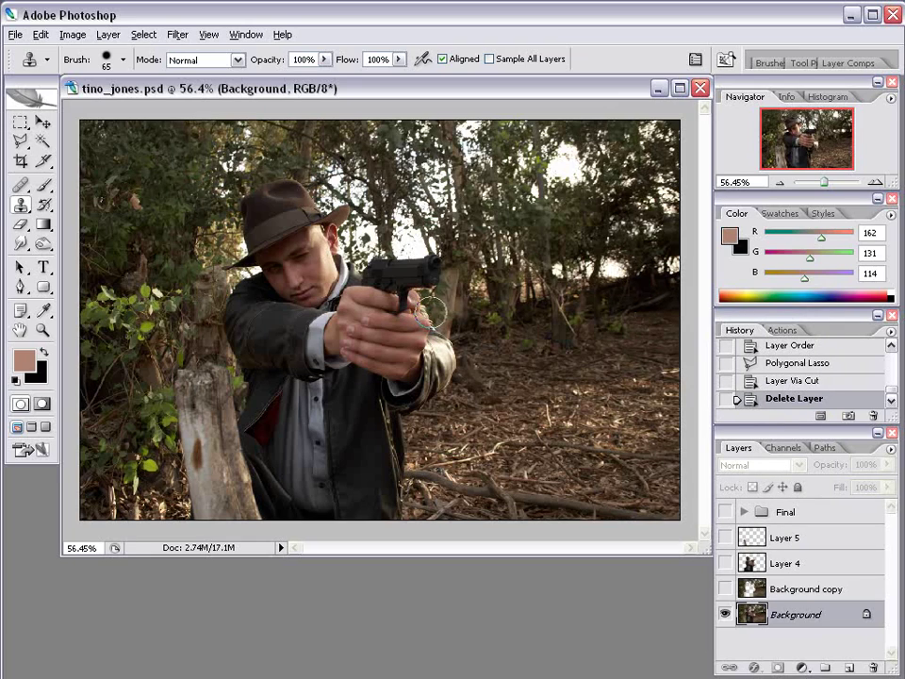
pyautogui.moveTo(431, 312)
pyautogui.mouseDown()
pyautogui.moveTo(417, 359)
pyautogui.moveTo(431, 364)
pyautogui.moveTo(358, 412)
pyautogui.moveTo(394, 438)
pyautogui.moveTo(417, 408)
pyautogui.moveTo(388, 464)
pyautogui.mouseUp()
# Set the Clone Stamp brush to 0% hardness and 116 px, and clone ground over the coat front and lower hands.
pyautogui.rightClick(459, 364)
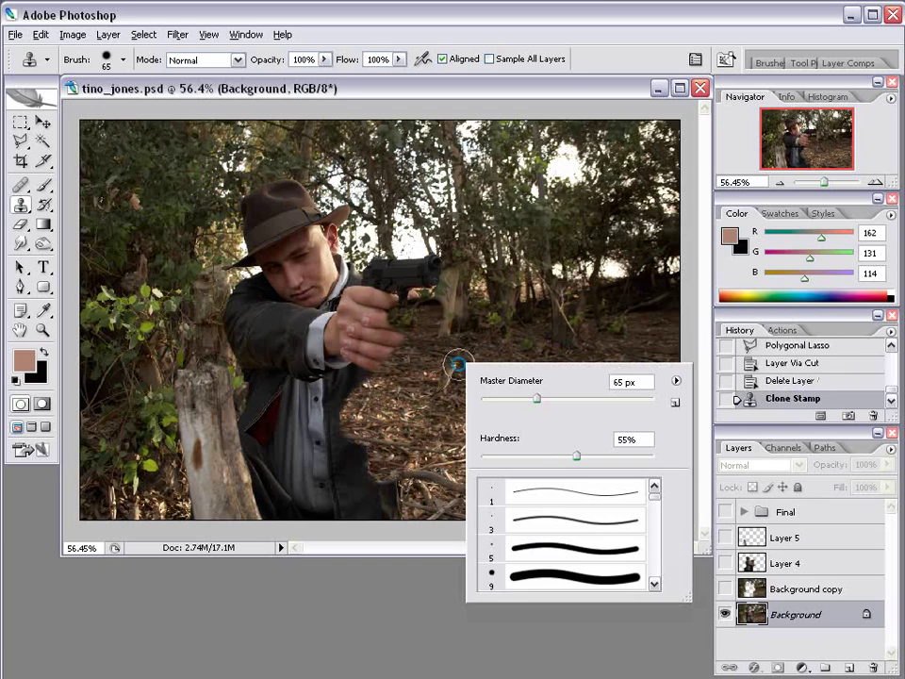
pyautogui.rightClick(414, 359)
pyautogui.moveTo(518, 452); pyautogui.dragTo(419, 468)
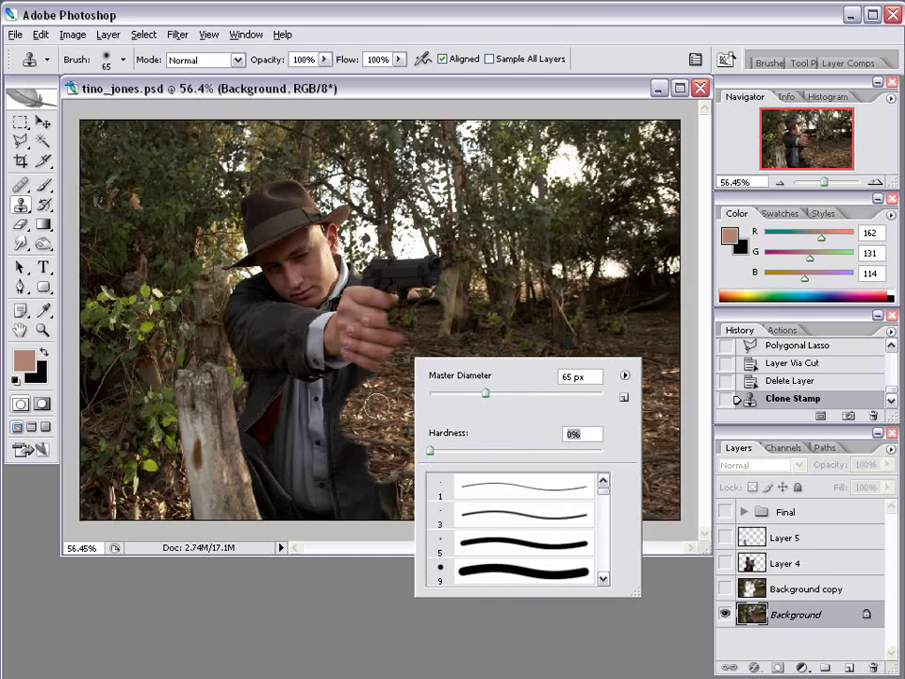
pyautogui.rightClick(378, 414)
pyautogui.moveTo(446, 453); pyautogui.dragTo(483, 452)
pyautogui.moveTo(360, 395)
pyautogui.mouseDown()
pyautogui.moveTo(363, 457)
pyautogui.moveTo(361, 488)
pyautogui.moveTo(377, 511)
pyautogui.moveTo(327, 507)
pyautogui.moveTo(318, 483)
pyautogui.moveTo(330, 377)
pyautogui.moveTo(384, 316)
pyautogui.mouseUp()
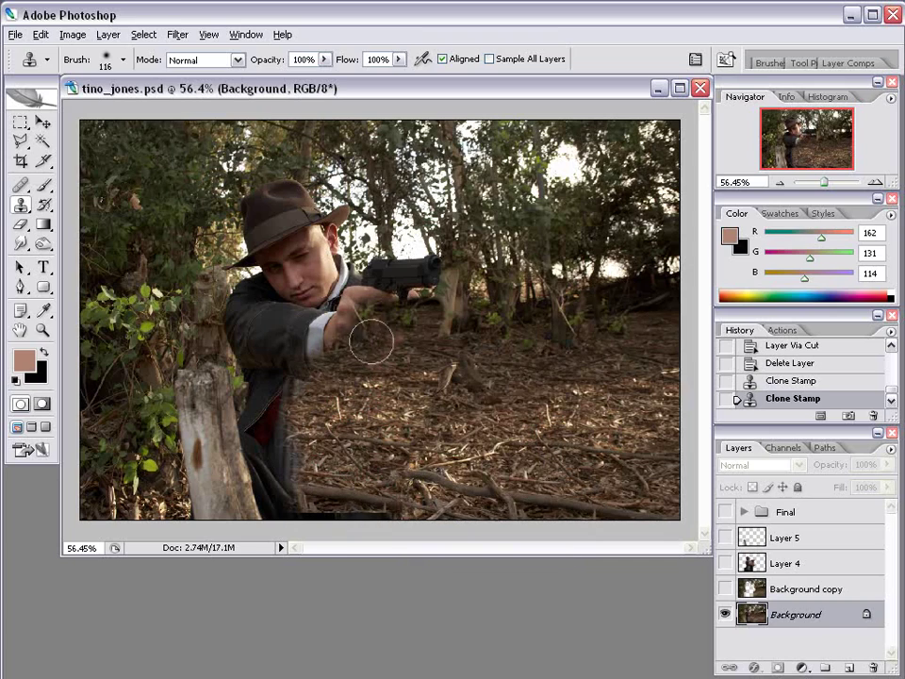
# Clone trees and foliage over the pistol and the area around its barrel on the Background layer.
pyautogui.keyDown('alt'); pyautogui.click(469, 223); pyautogui.keyUp('alt')
pyautogui.moveTo(441, 263)
pyautogui.mouseDown()
pyautogui.moveTo(368, 291)
pyautogui.moveTo(463, 310)
pyautogui.mouseUp()
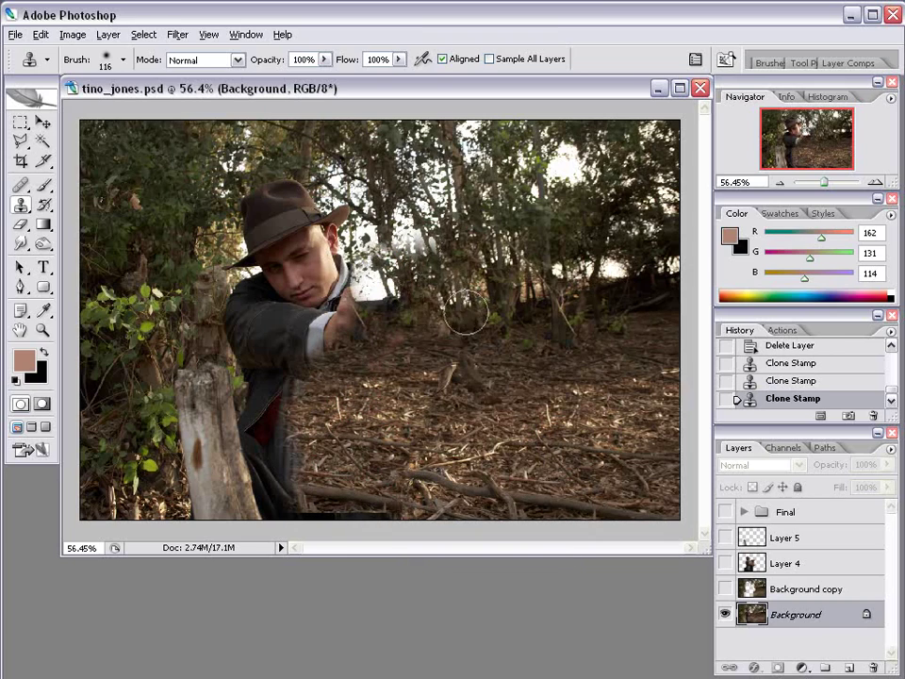
pyautogui.keyDown('alt'); pyautogui.click(430, 208); pyautogui.keyUp('alt')
pyautogui.moveTo(414, 236)
pyautogui.mouseDown()
pyautogui.moveTo(393, 256)
pyautogui.moveTo(428, 269)
pyautogui.mouseUp()
# Set the Clone Stamp hardness to 56% and clone forest floor over the lower sleeve, remaining coat and stump edge.
pyautogui.rightClick(488, 247)
pyautogui.moveTo(542, 332); pyautogui.dragTo(596, 334)
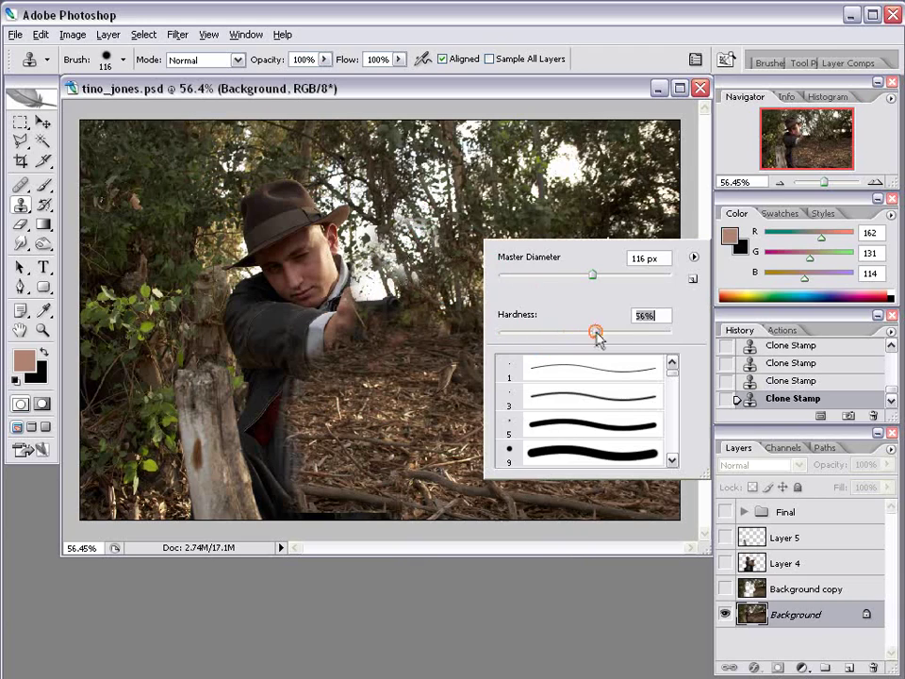
pyautogui.press('Return')
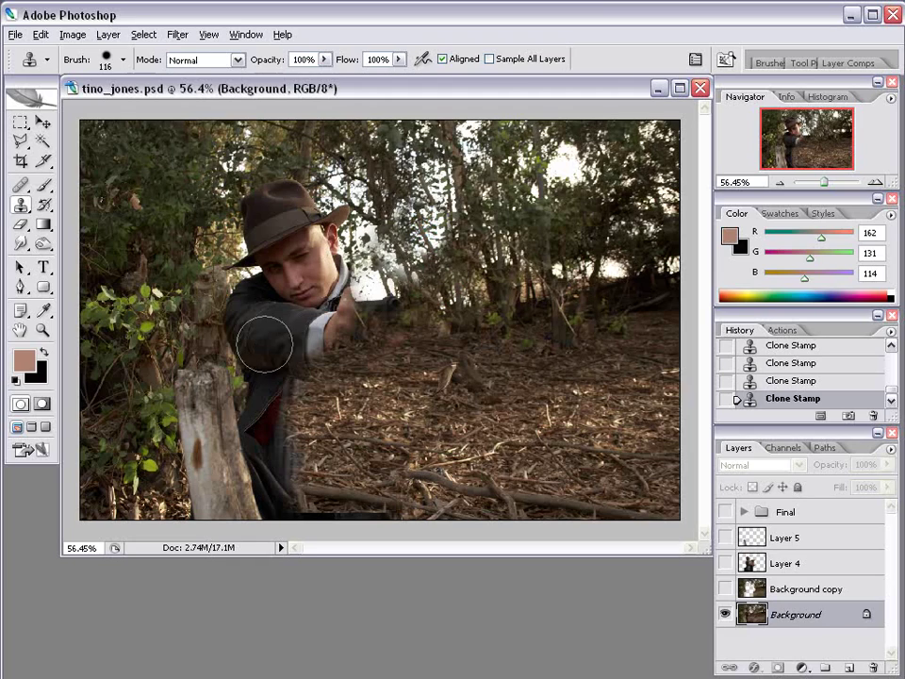
pyautogui.keyDown('alt'); pyautogui.click(508, 361); pyautogui.keyUp('alt')
pyautogui.moveTo(322, 361)
pyautogui.mouseDown()
pyautogui.moveTo(271, 366)
pyautogui.moveTo(263, 384)
pyautogui.moveTo(259, 418)
pyautogui.moveTo(295, 453)
pyautogui.moveTo(268, 489)
pyautogui.moveTo(299, 503)
pyautogui.mouseUp()
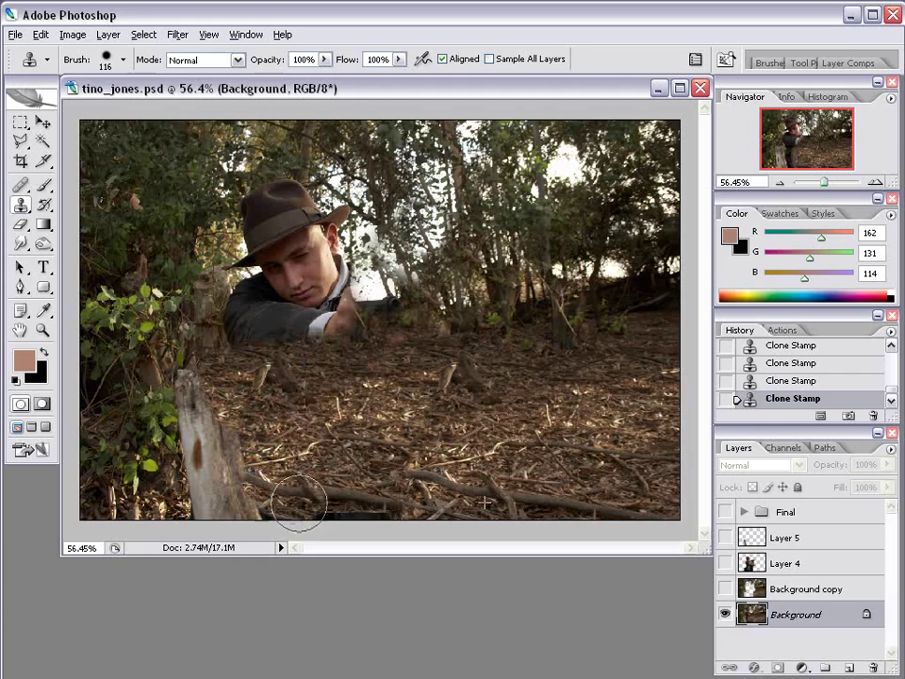
# Clone dark foliage over the hat and part of the face, and leafy bush over the wooden stump.
pyautogui.keyDown('alt'); pyautogui.click(124, 147); pyautogui.keyUp('alt')
pyautogui.moveTo(241, 193)
pyautogui.mouseDown()
pyautogui.moveTo(218, 247)
pyautogui.moveTo(226, 274)
pyautogui.moveTo(248, 269)
pyautogui.moveTo(273, 239)
pyautogui.moveTo(272, 188)
pyautogui.mouseUp()
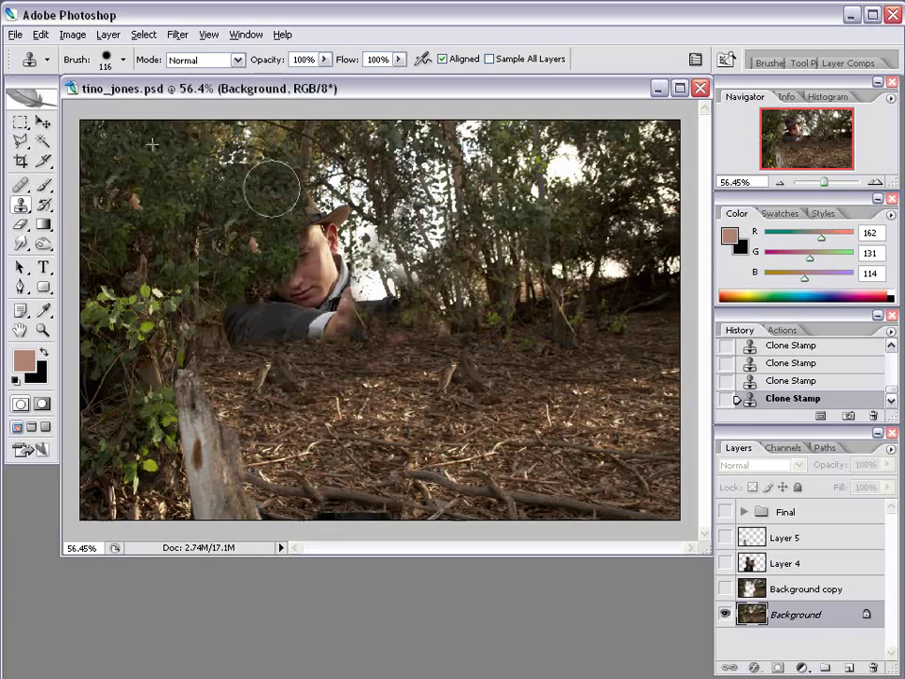
pyautogui.keyDown('alt'); pyautogui.click(213, 339); pyautogui.keyUp('alt')
pyautogui.moveTo(213, 340)
pyautogui.mouseDown()
pyautogui.moveTo(224, 375)
pyautogui.moveTo(221, 420)
pyautogui.moveTo(196, 404)
pyautogui.moveTo(198, 443)
pyautogui.moveTo(217, 491)
pyautogui.moveTo(247, 499)
pyautogui.mouseUp()
pyautogui.click(185, 504)
# Clone ground beside the bush and the distant tree line over the actor's remaining face, shoulder and hand.
pyautogui.keyDown('alt'); pyautogui.click(345, 410); pyautogui.keyUp('alt')
pyautogui.moveTo(272, 377); pyautogui.dragTo(286, 482)
pyautogui.keyDown('alt'); pyautogui.click(551, 383); pyautogui.keyUp('alt')
pyautogui.moveTo(358, 366); pyautogui.dragTo(288, 364)
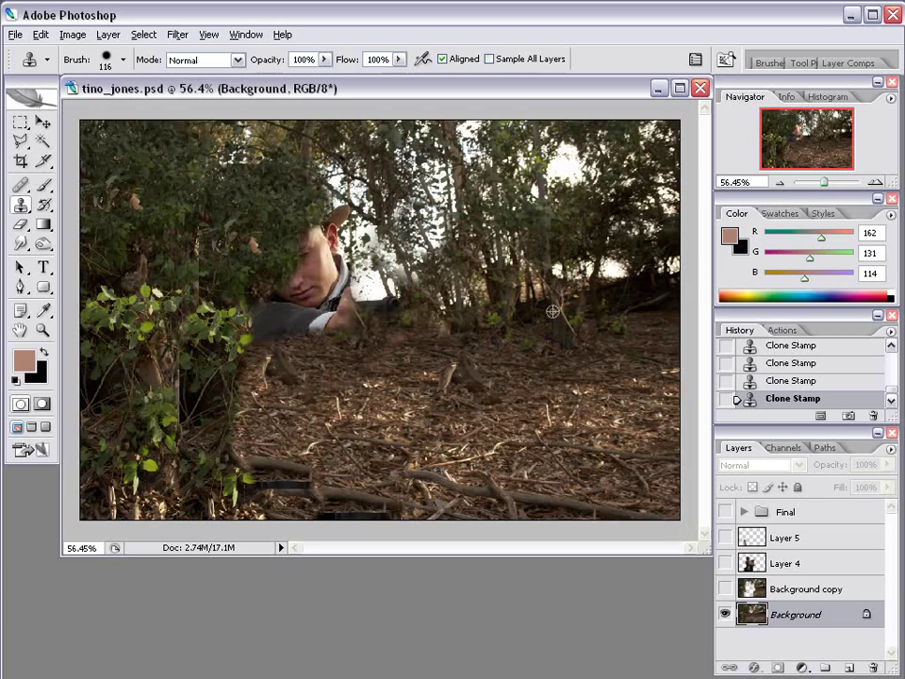
pyautogui.moveTo(376, 315)
pyautogui.mouseDown()
pyautogui.moveTo(255, 326)
pyautogui.moveTo(315, 312)
pyautogui.moveTo(307, 289)
pyautogui.moveTo(329, 225)
pyautogui.moveTo(334, 280)
pyautogui.moveTo(454, 317)
pyautogui.mouseUp()
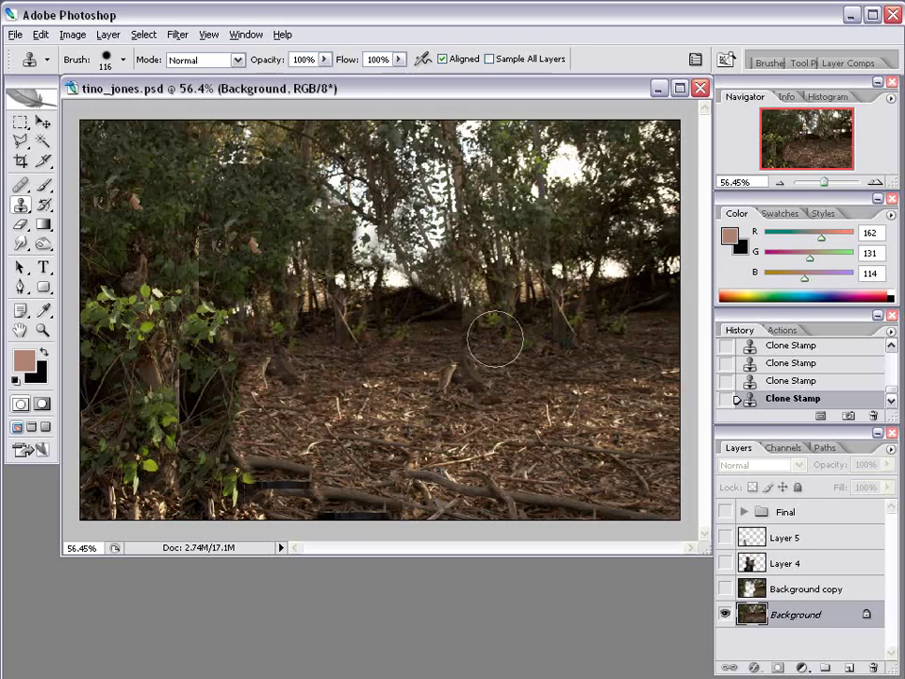
# Reduce the Clone Stamp brush to 60 px and touch up the repeated stick, bush edge and foliage in the cloned area.
pyautogui.rightClick(550, 404)
pyautogui.click(616, 440)
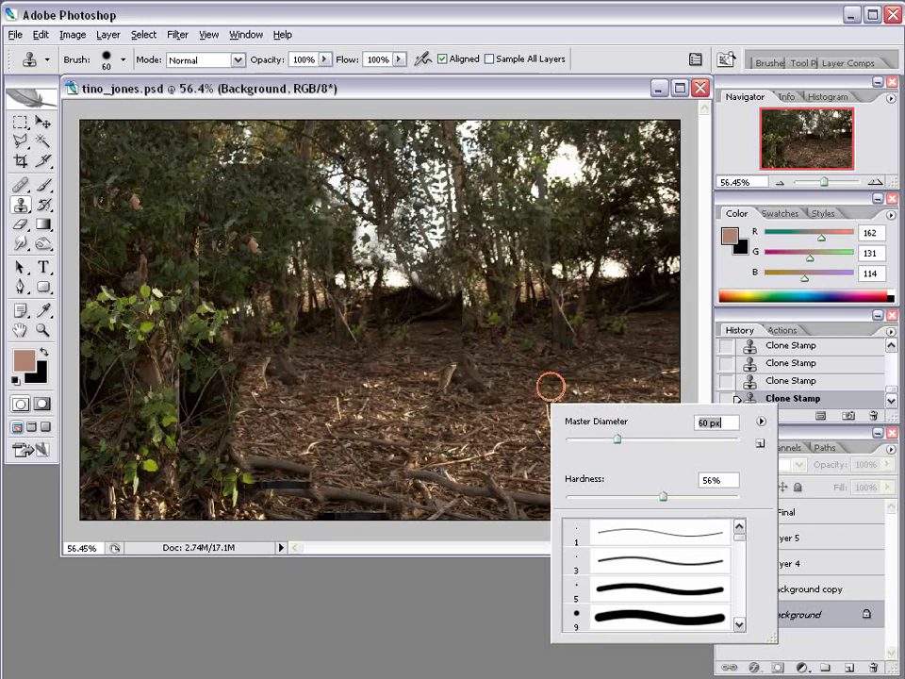
pyautogui.click(402, 390)
pyautogui.click(265, 367)
pyautogui.moveTo(237, 309)
pyautogui.mouseDown()
pyautogui.moveTo(224, 311)
pyautogui.moveTo(254, 315)
pyautogui.mouseUp()
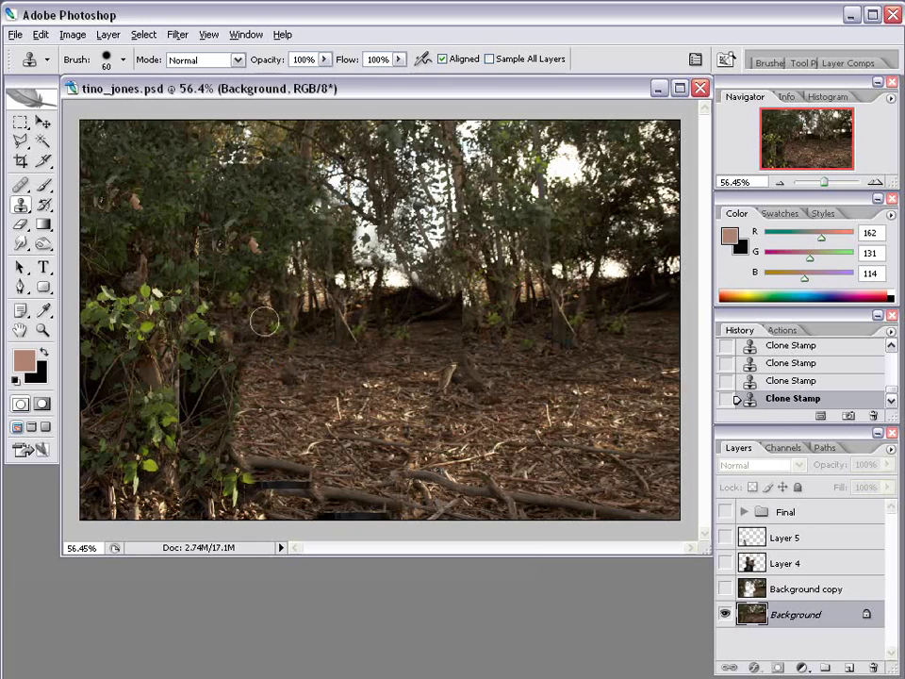
pyautogui.click(252, 243)
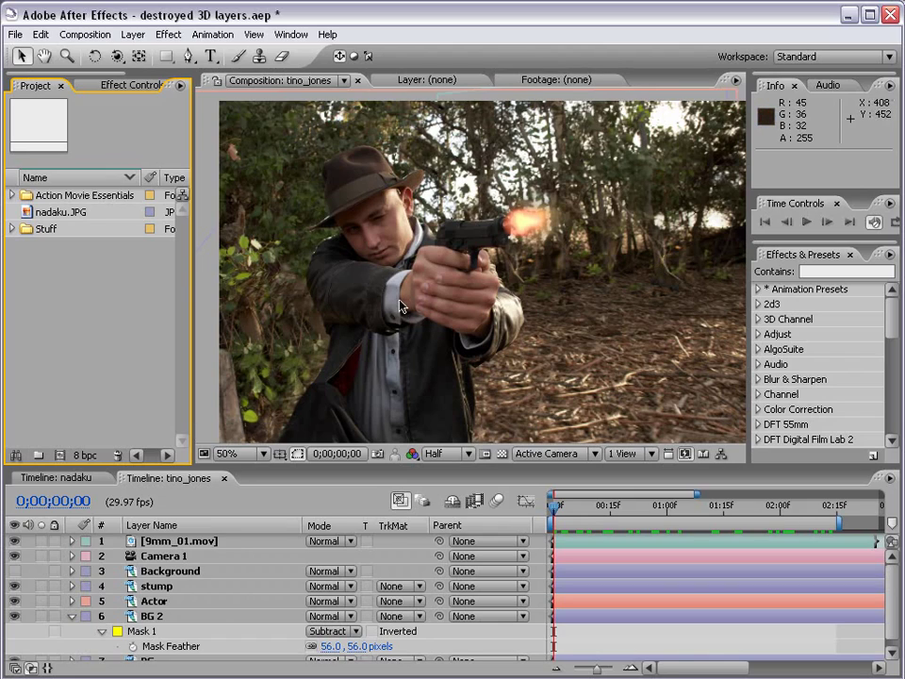
pyautogui.click(15, 34)
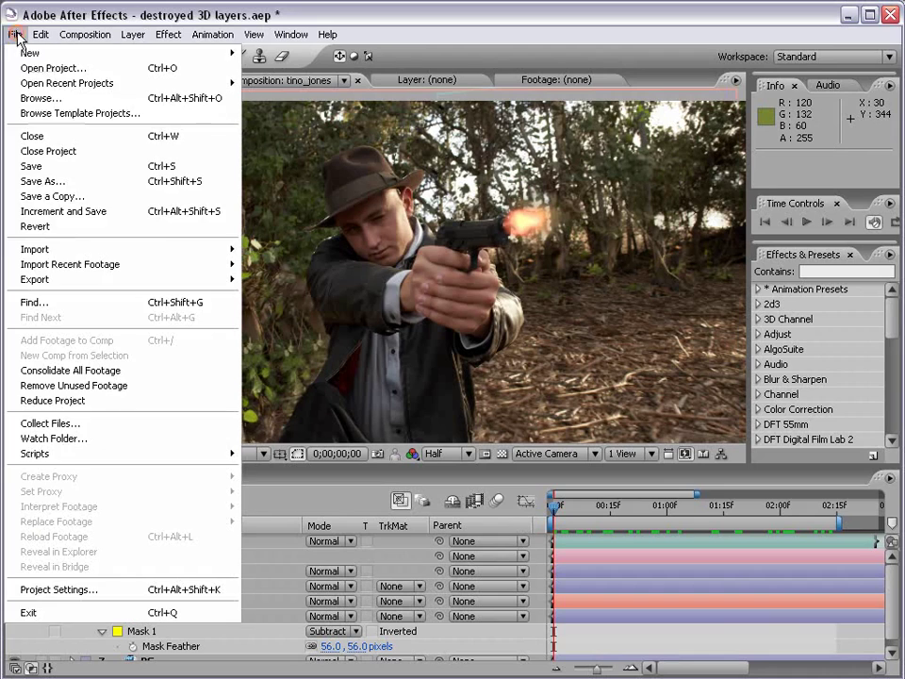
pyautogui.moveTo(226, 248)
pyautogui.click(260, 249)
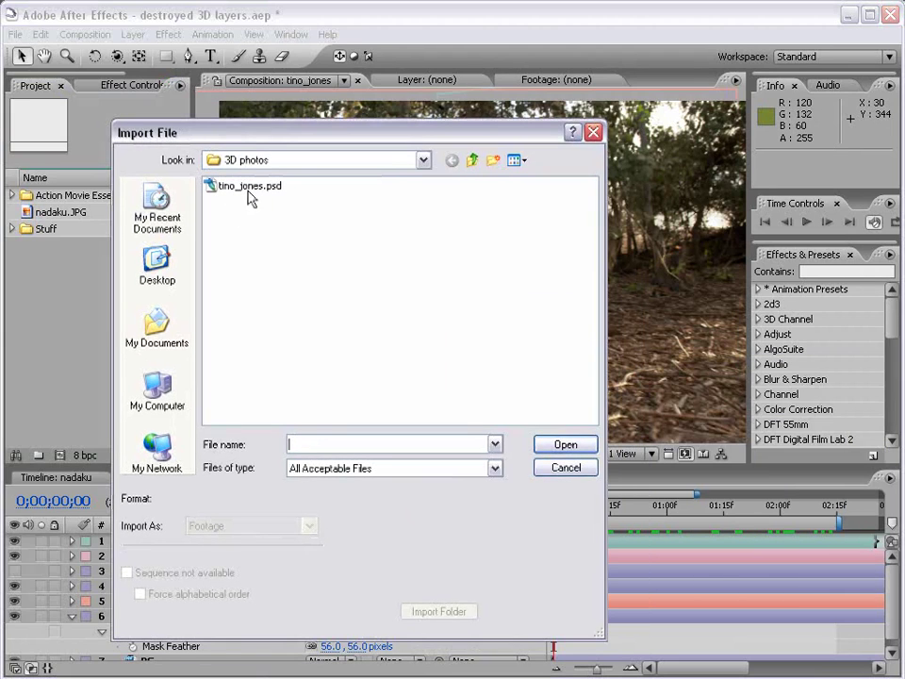
pyautogui.click(247, 188)
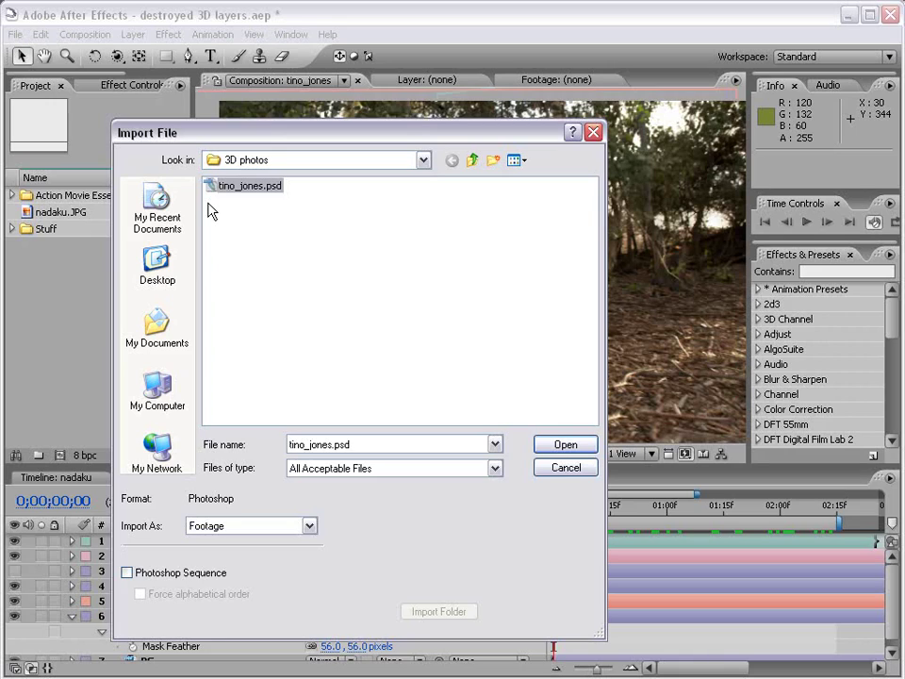
pyautogui.click(220, 530)
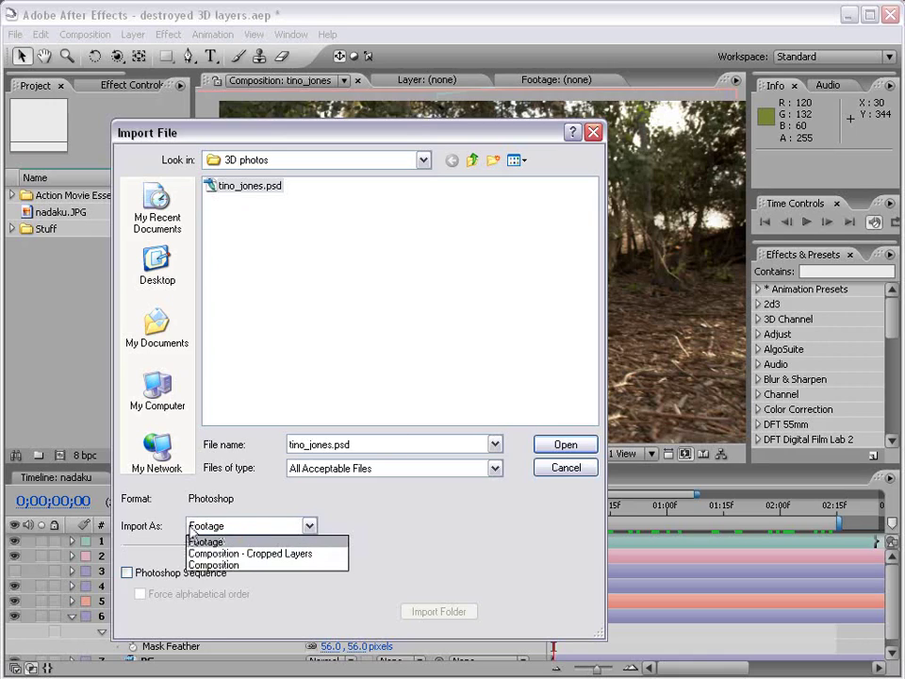
pyautogui.click(226, 565)
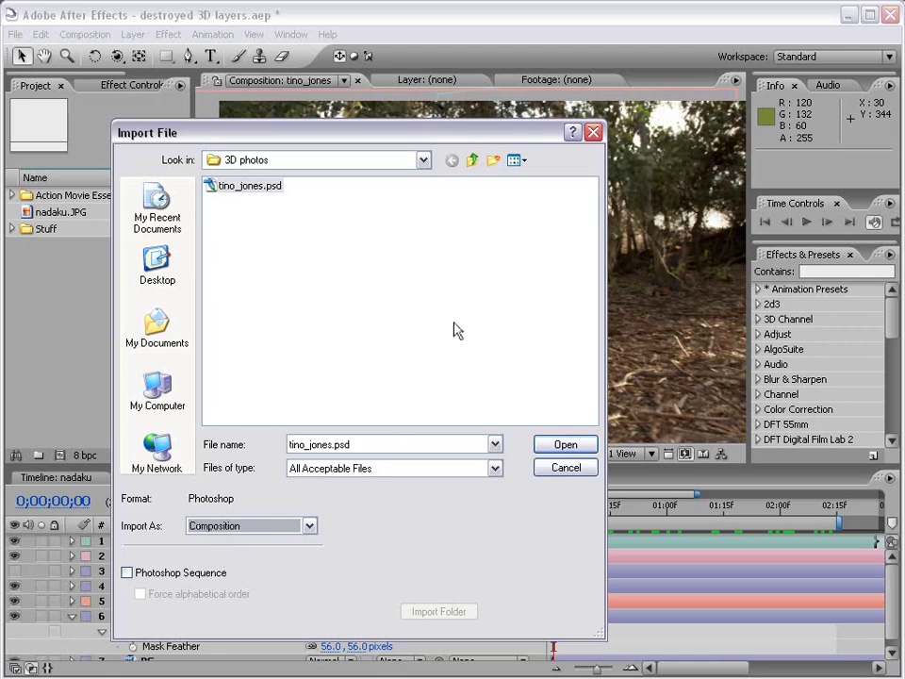
pyautogui.click(563, 447)
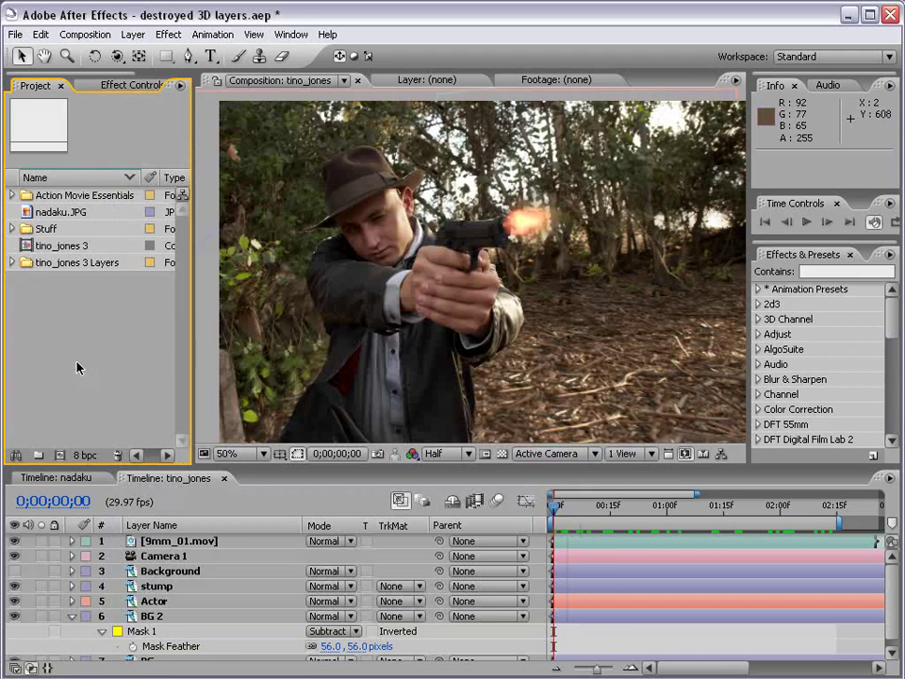
# Open the imported tino_jones 3 composition and check its Tree and ACtor layers.
pyautogui.click(32, 246)
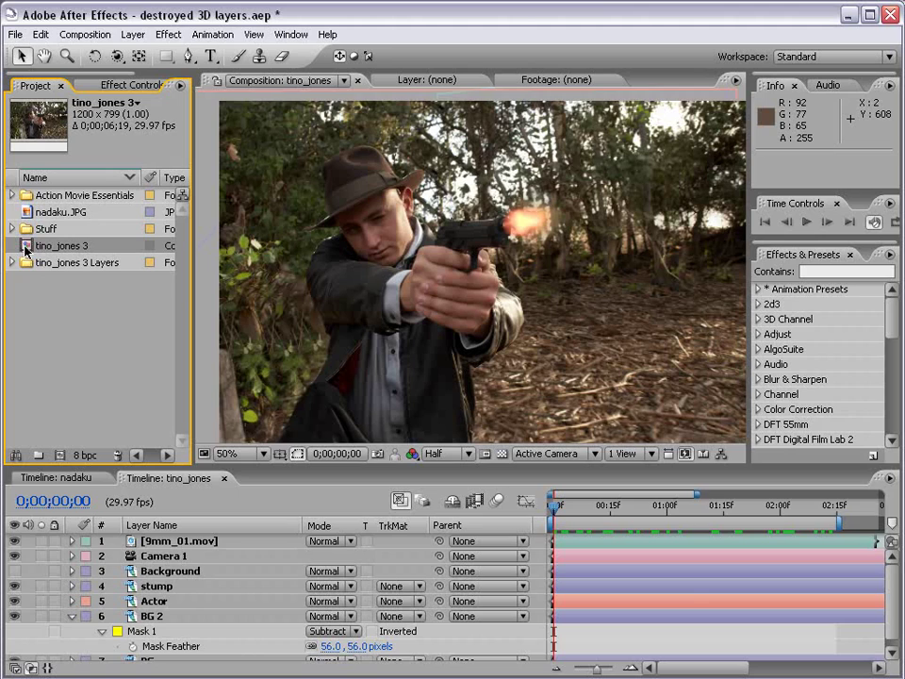
pyautogui.doubleClick(26, 248)
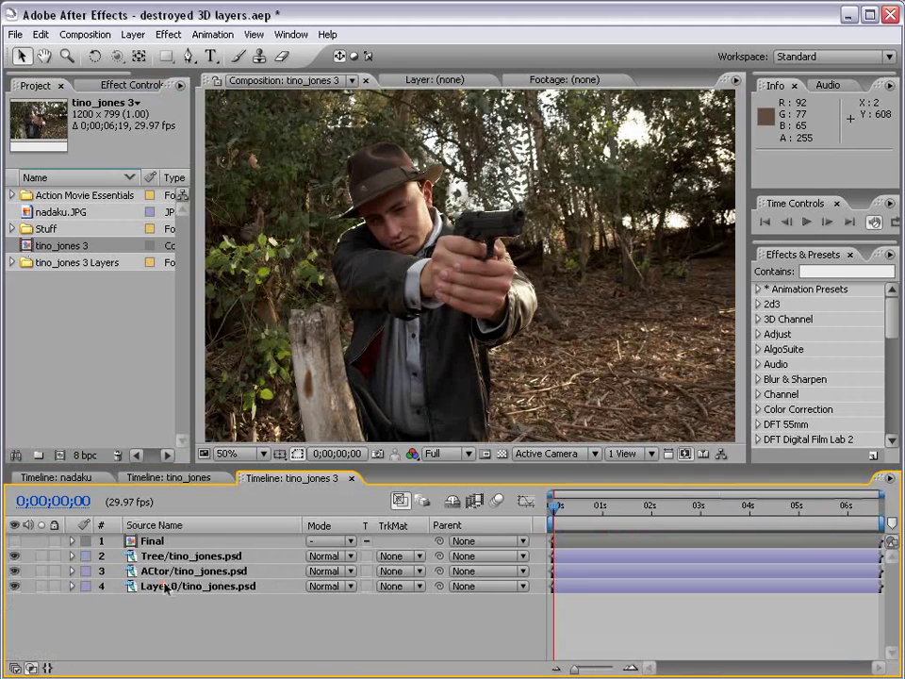
pyautogui.click(128, 572)
pyautogui.click(98, 555)
pyautogui.moveTo(15, 557)
pyautogui.mouseDown()
pyautogui.moveTo(12, 583)
pyautogui.moveTo(13, 548)
pyautogui.mouseUp()
# Turn on the visibility of the Final layer and open it as its own composition.
pyautogui.click(149, 541)
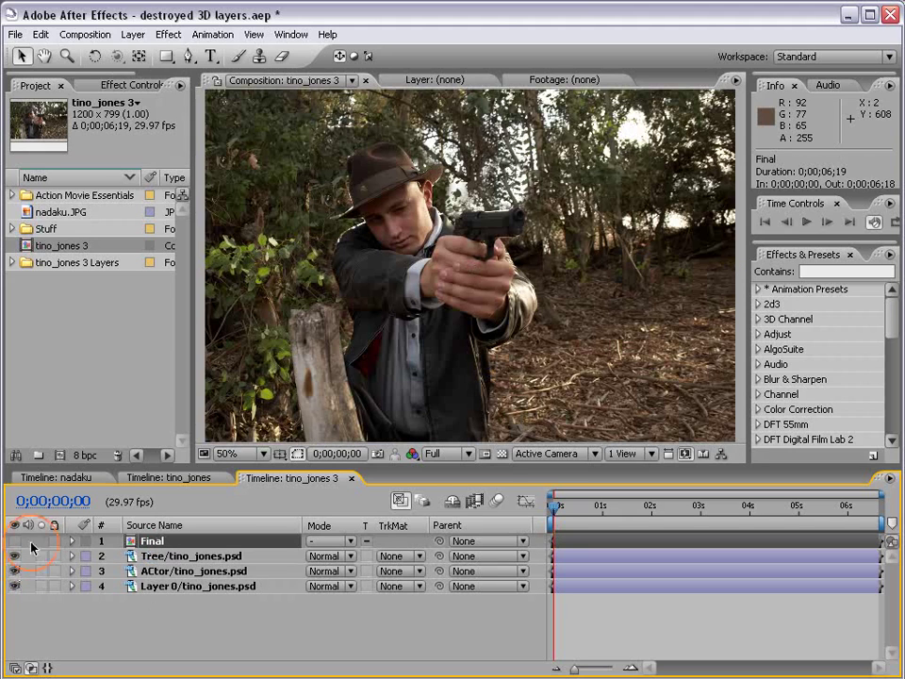
pyautogui.click(14, 541)
pyautogui.doubleClick(132, 542)
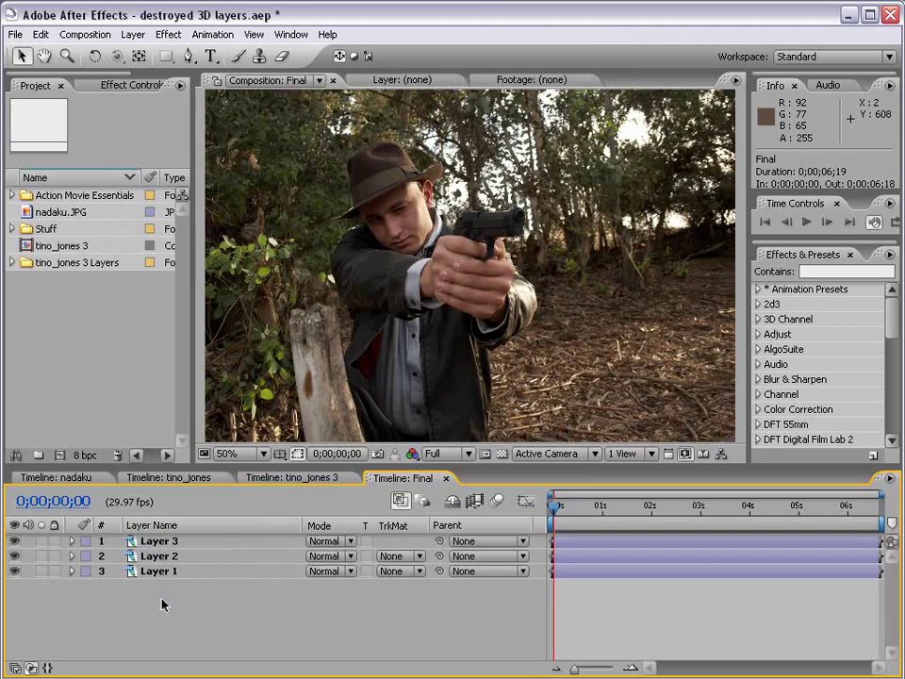
# Examine Layer 3, Layer 2 and Layer 1 one at a time, with all three layers shown again at the end.
pyautogui.keyDown('alt'); pyautogui.click(14, 541); pyautogui.keyUp('alt')
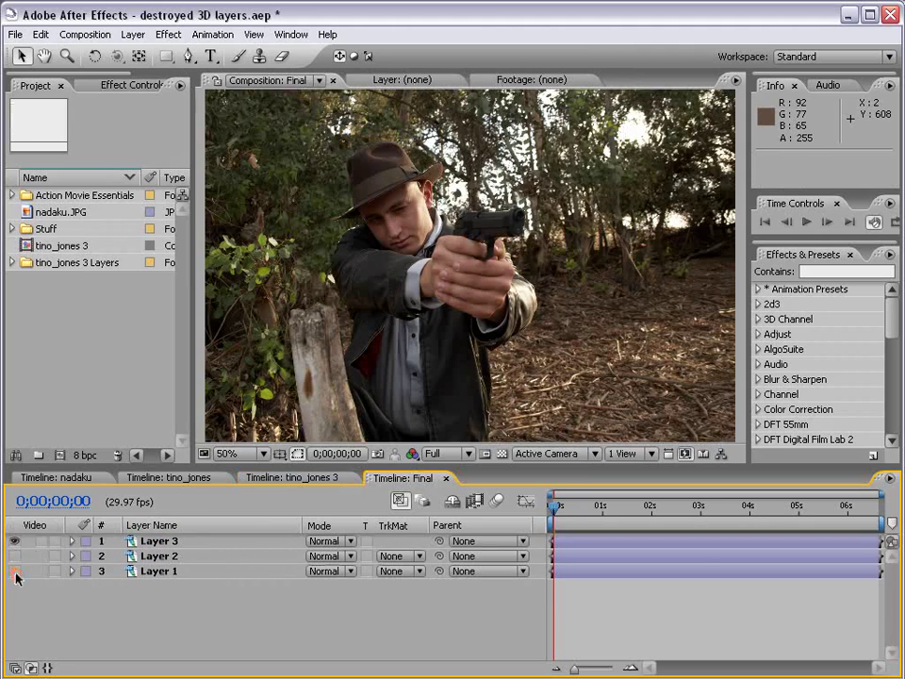
pyautogui.click(14, 542)
pyautogui.click(14, 556)
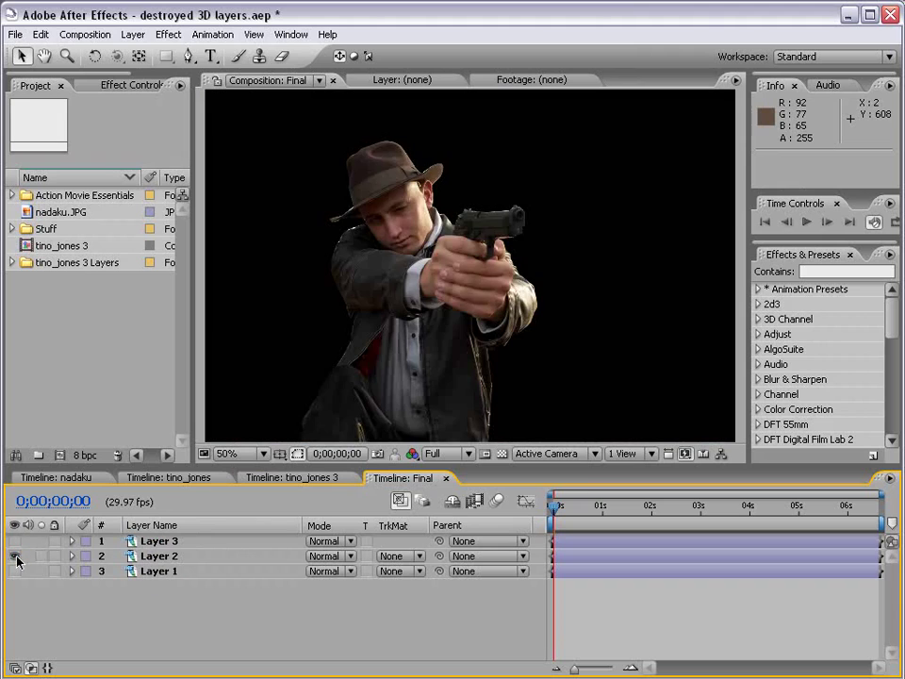
pyautogui.keyDown('alt'); pyautogui.click(14, 571); pyautogui.keyUp('alt')
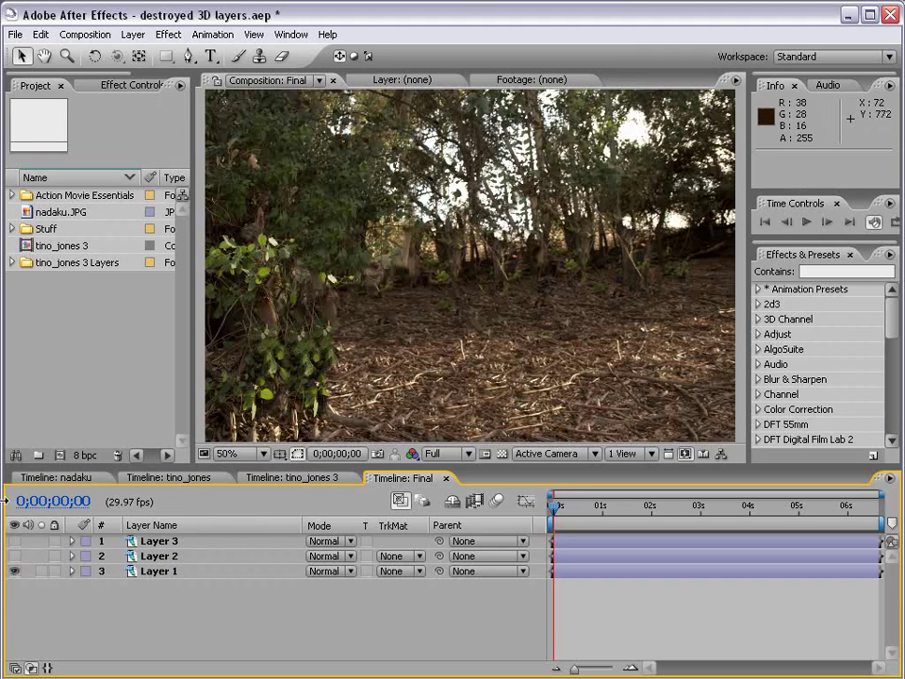
pyautogui.moveTo(11, 557); pyautogui.dragTo(15, 540)
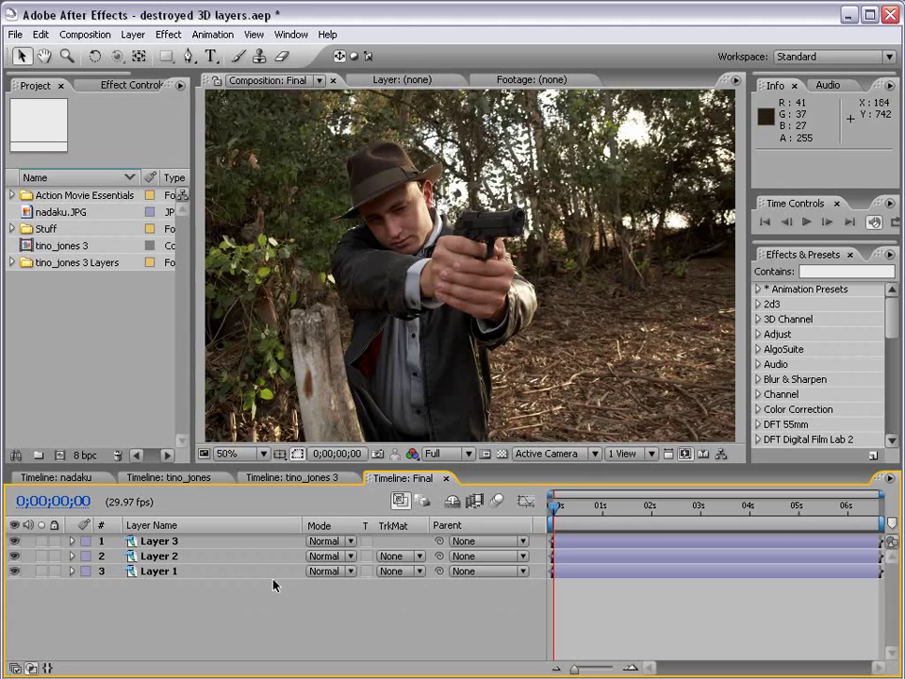
# Make all three layers 3D and rename Layer 3 as Tree.
pyautogui.press('F4')
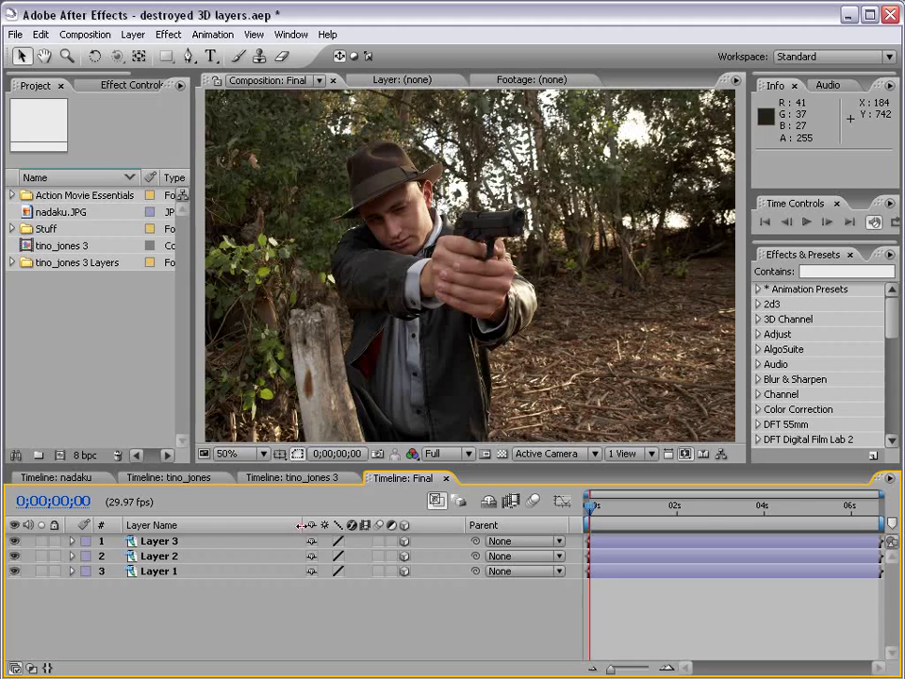
pyautogui.moveTo(302, 525); pyautogui.dragTo(220, 526)
pyautogui.click(170, 541)
pyautogui.press('Return')
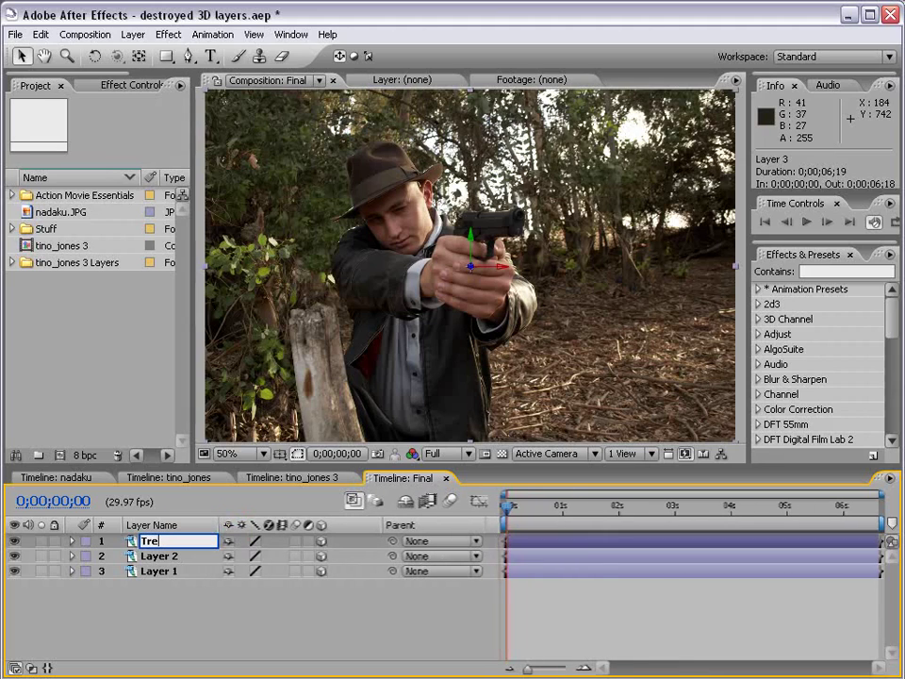
pyautogui.write('Tree')
pyautogui.click(153, 570)
# Rename Layer 2 as Actor and Layer 1 as BG.
pyautogui.click(149, 557)
pyautogui.press('Return')
pyautogui.write('A')
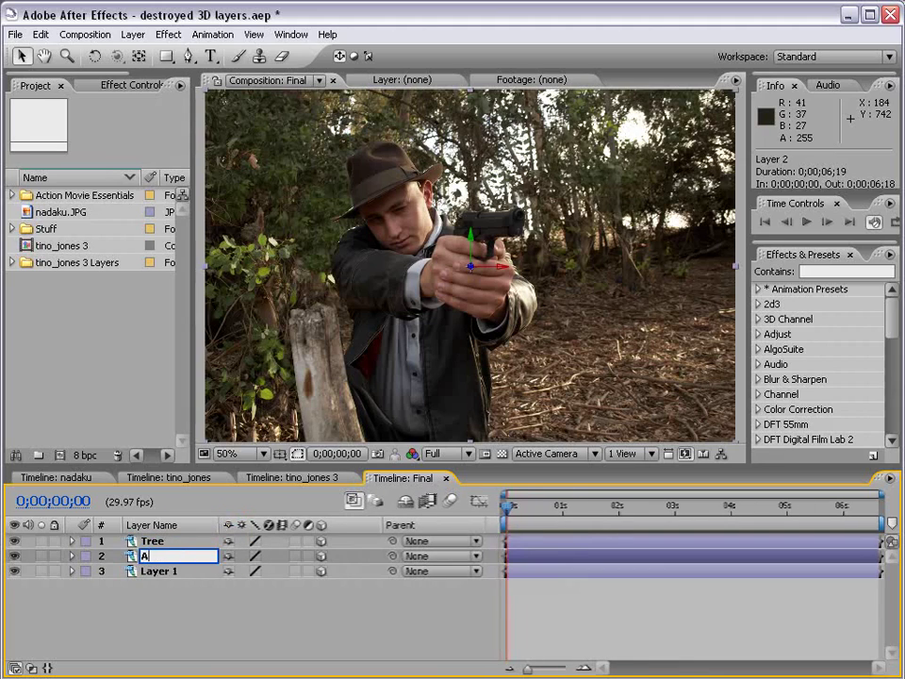
pyautogui.write('ctor')
pyautogui.click(151, 559)
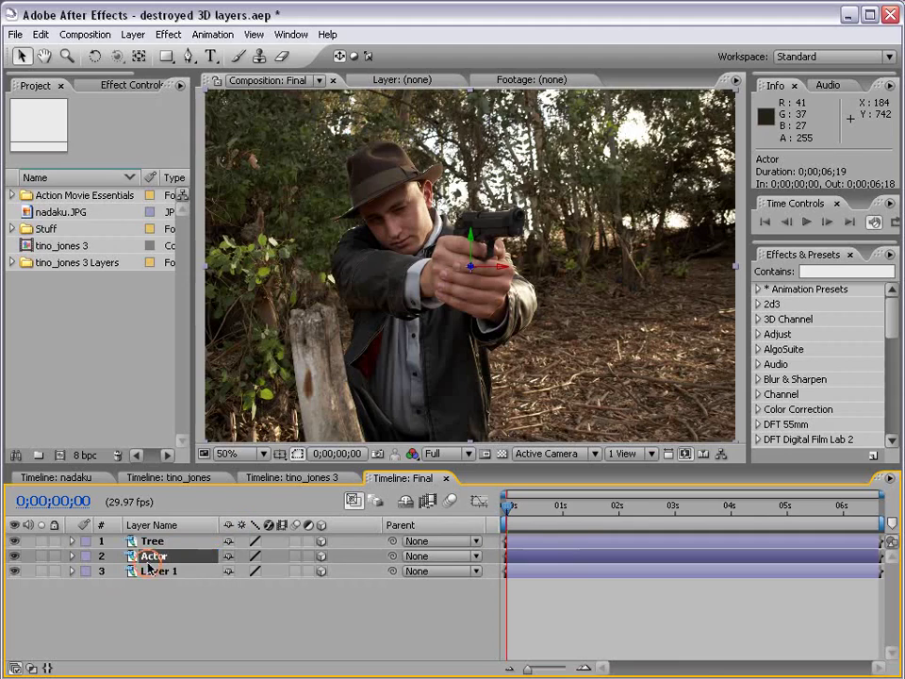
pyautogui.click(149, 570)
pyautogui.press('Return')
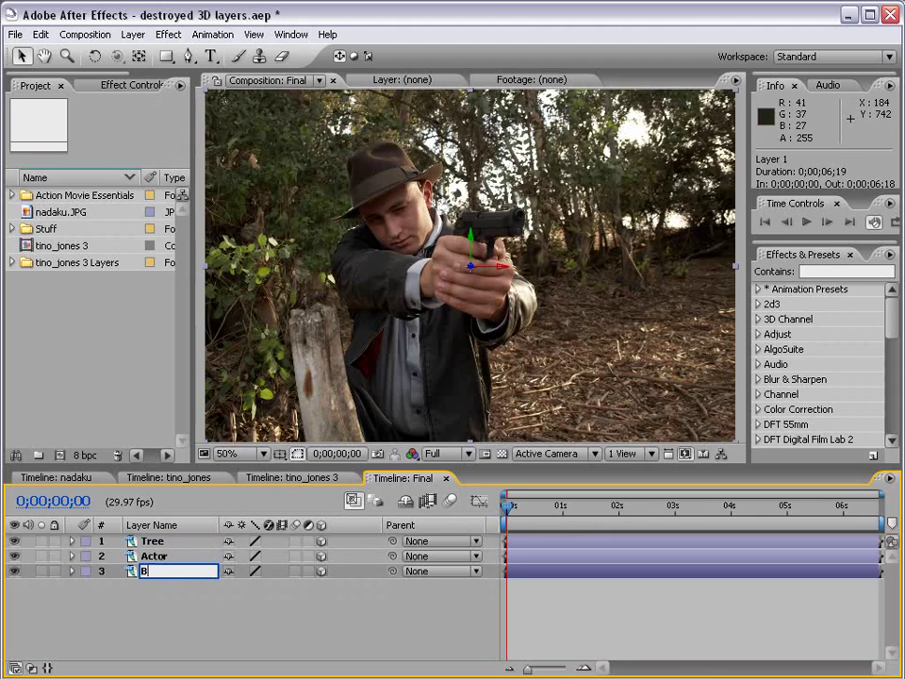
pyautogui.write('BG')
pyautogui.click(192, 605)
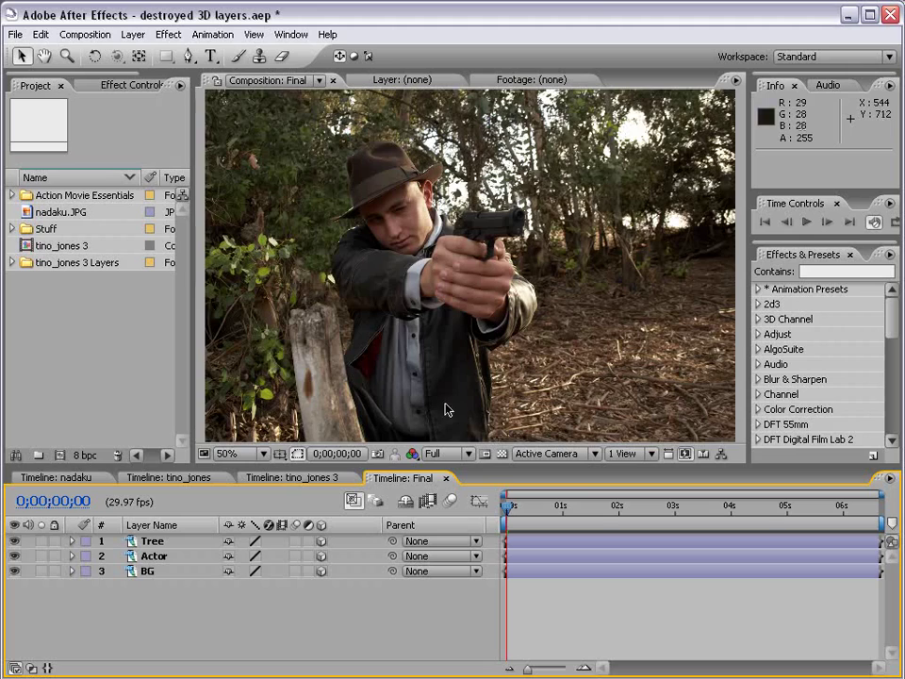
# Add a new camera to the Final composition with the 35mm preset.
pyautogui.press(',')
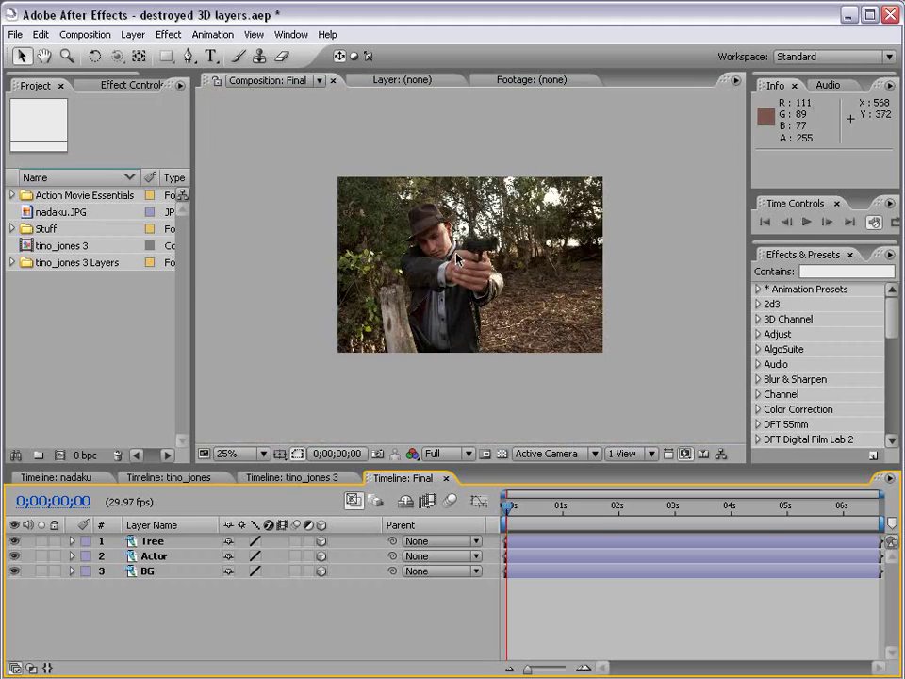
pyautogui.click(131, 35)
pyautogui.moveTo(155, 53)
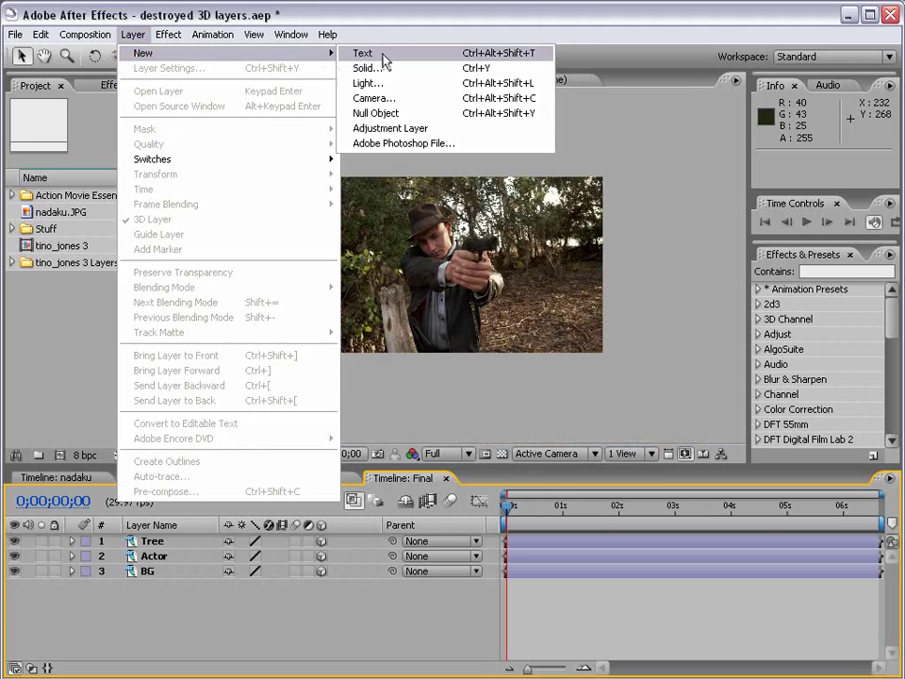
pyautogui.click(436, 106)
pyautogui.moveTo(591, 328); pyautogui.dragTo(469, 193)
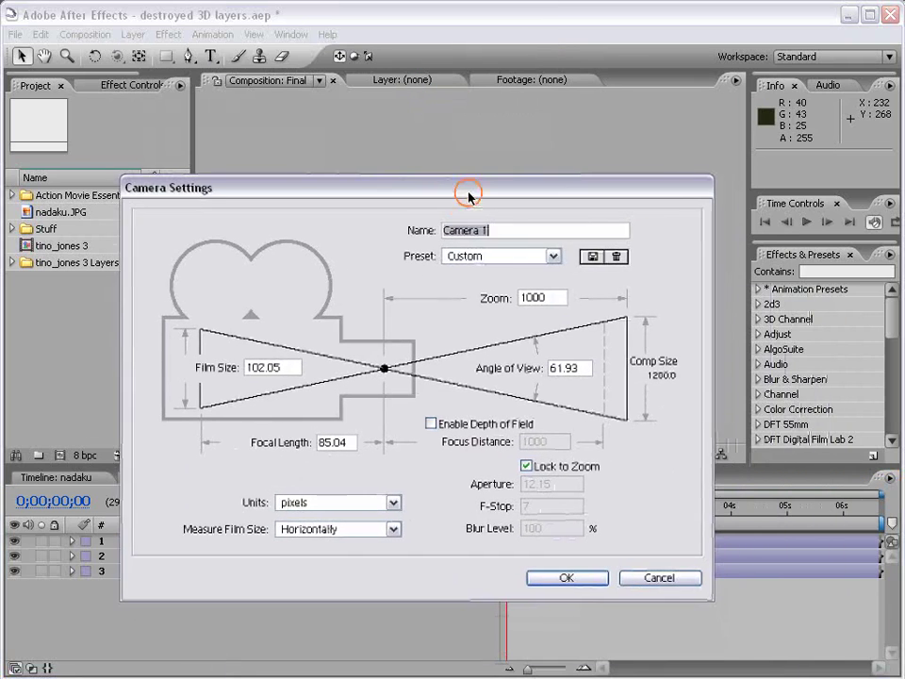
pyautogui.click(483, 266)
pyautogui.click(467, 335)
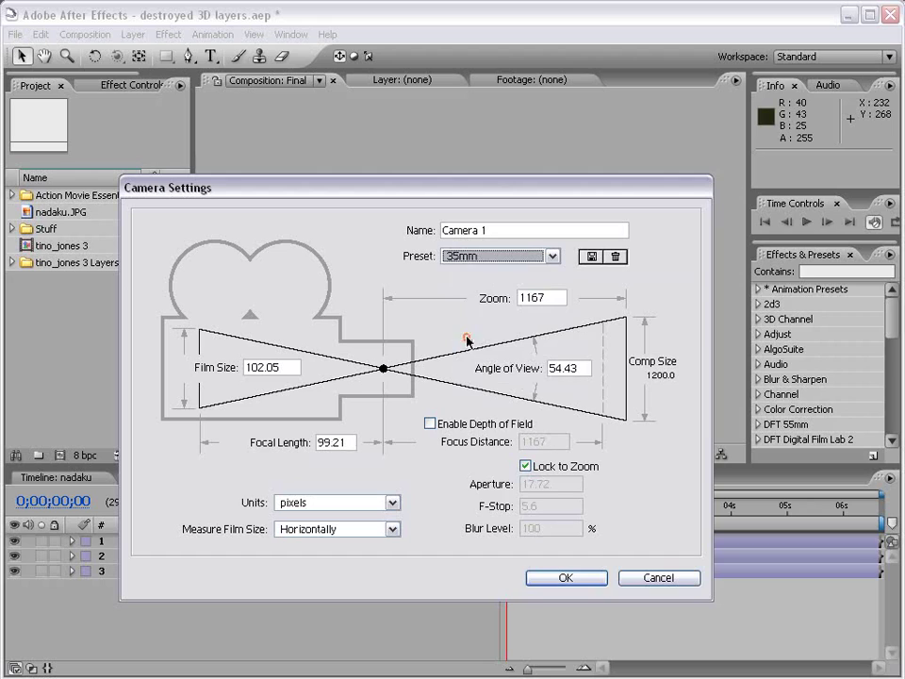
pyautogui.click(566, 577)
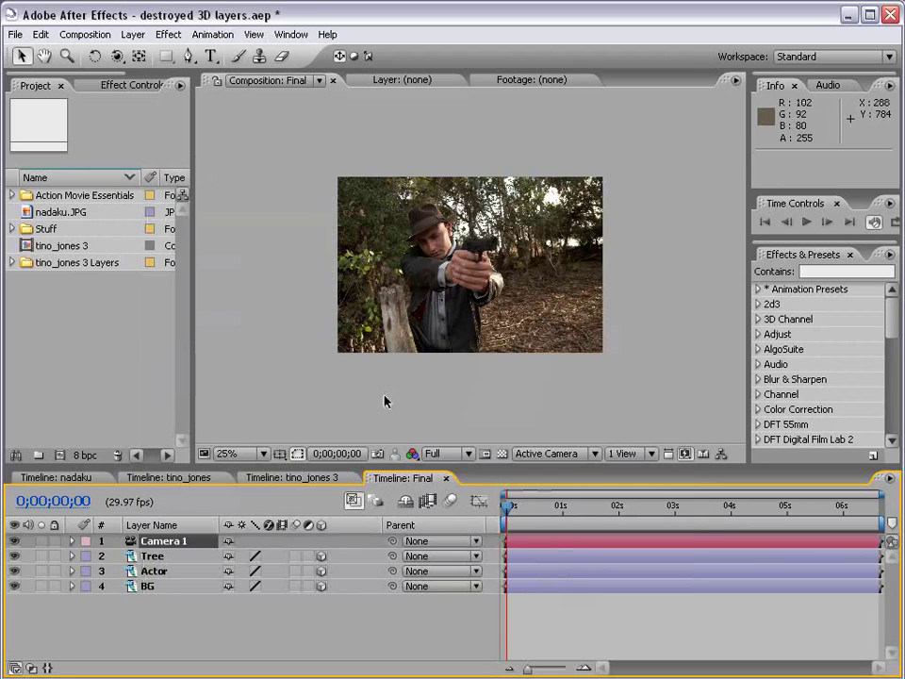
# Move the Tree layer toward the camera along its Z axis to a Z position of about -342.
pyautogui.click(153, 556)
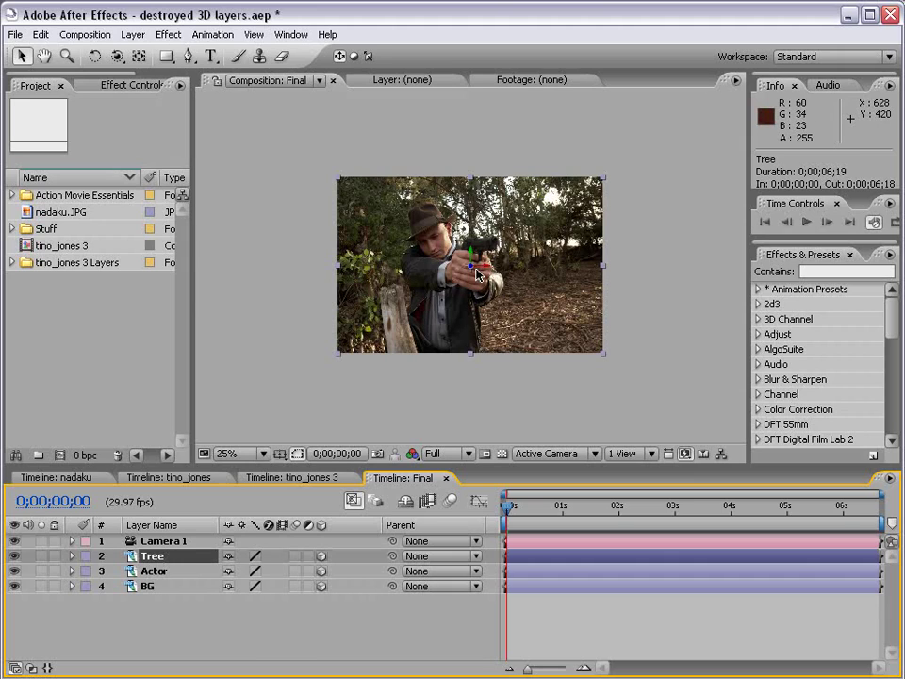
pyautogui.scroll(1, 475, 274)
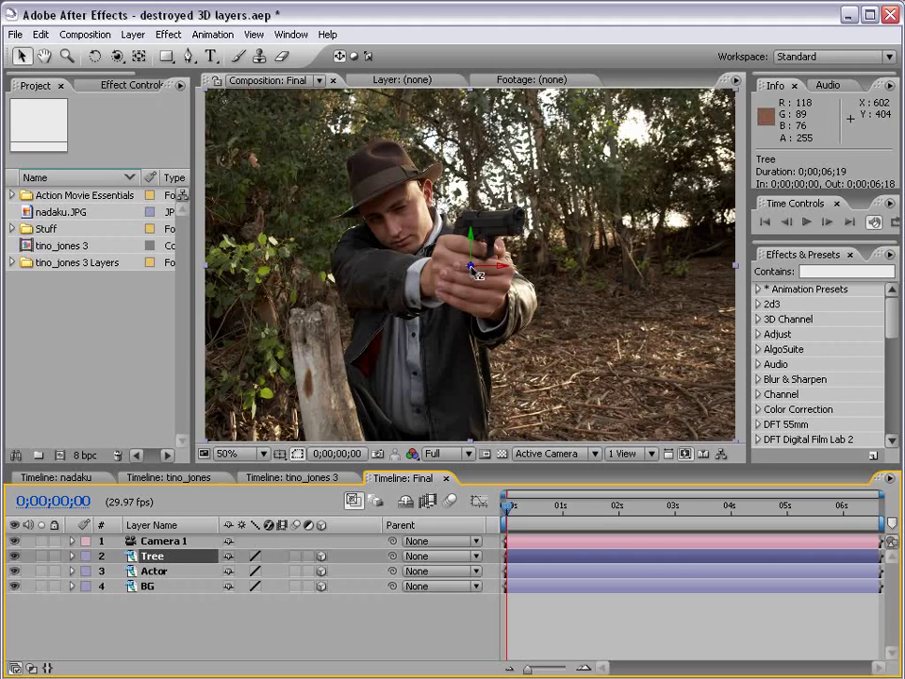
pyautogui.moveTo(472, 269); pyautogui.dragTo(608, 229)
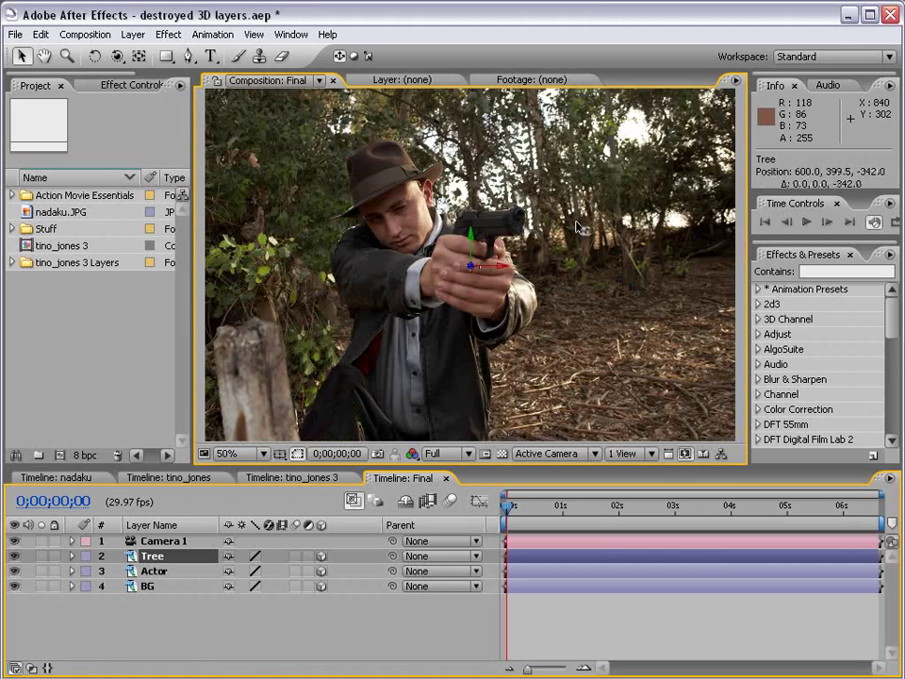
# Push the BG layer far back along its Z axis and scale it to about 283% so it fills the frame.
pyautogui.click(151, 587)
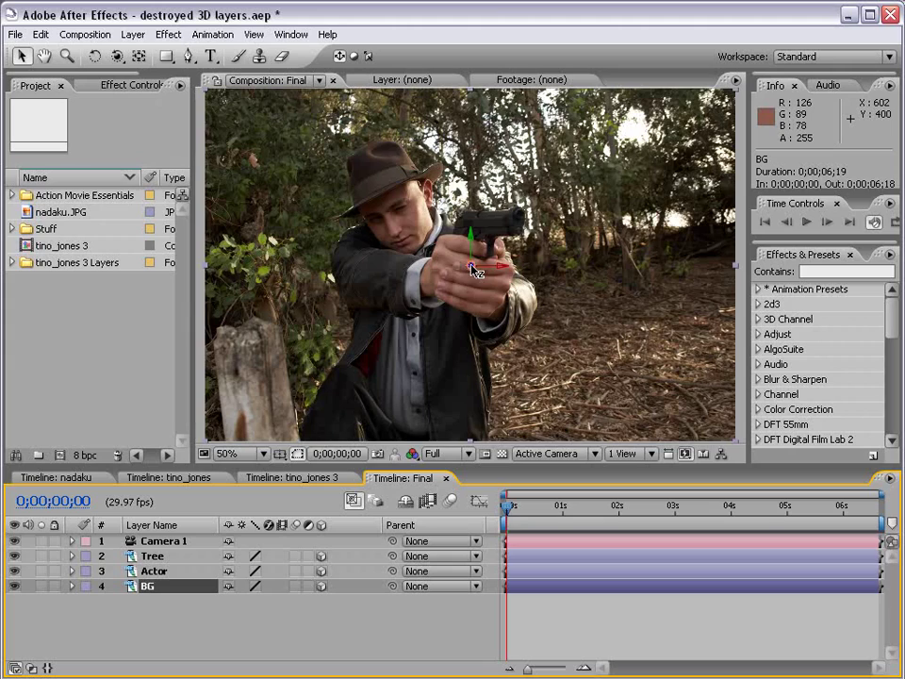
pyautogui.moveTo(473, 271); pyautogui.dragTo(90, 675)
pyautogui.scroll(-2, 354, 414)
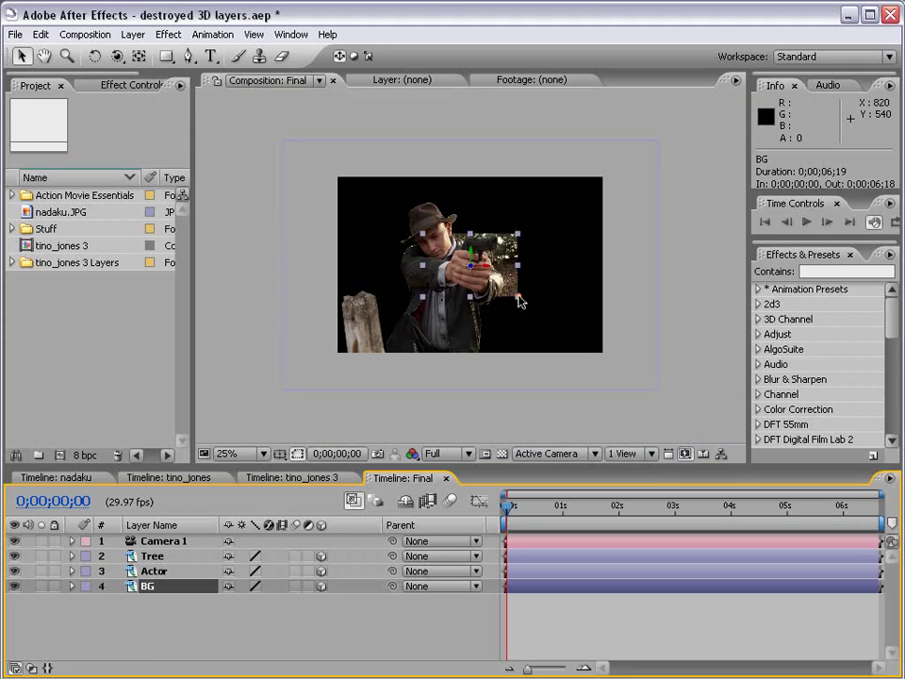
pyautogui.moveTo(521, 301); pyautogui.dragTo(605, 363)
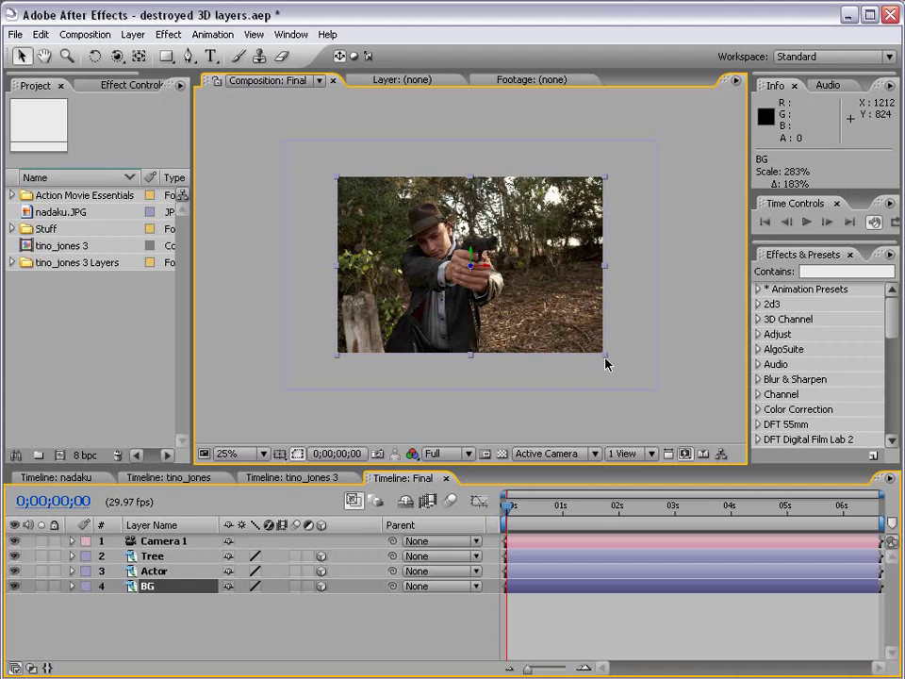
pyautogui.press('Return')
# Scale the Tree layer down until its outline matches the composition frame.
pyautogui.click(167, 559)
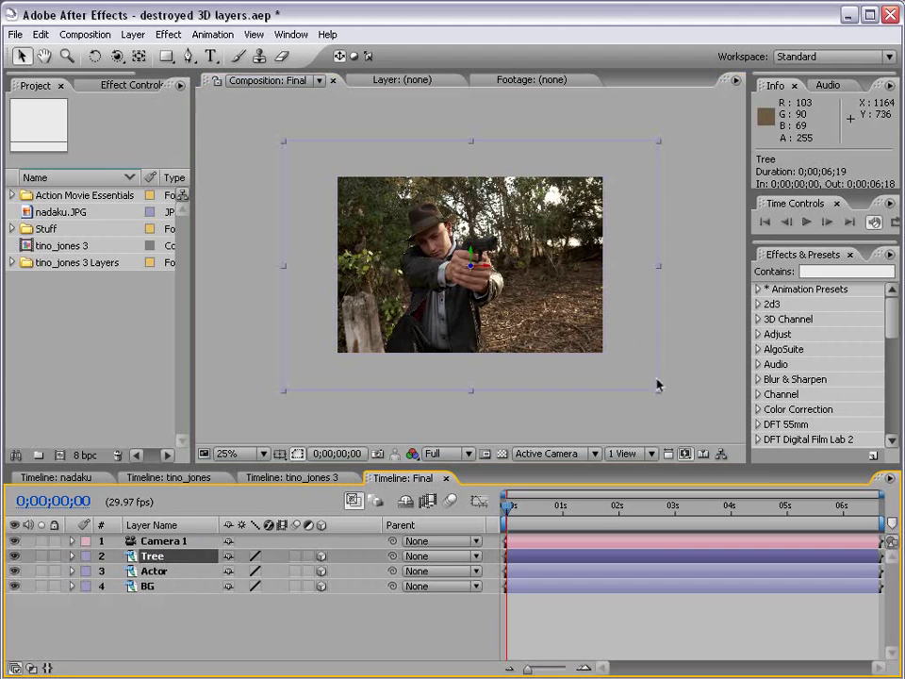
pyautogui.moveTo(660, 397); pyautogui.dragTo(604, 365)
pyautogui.click(571, 394)
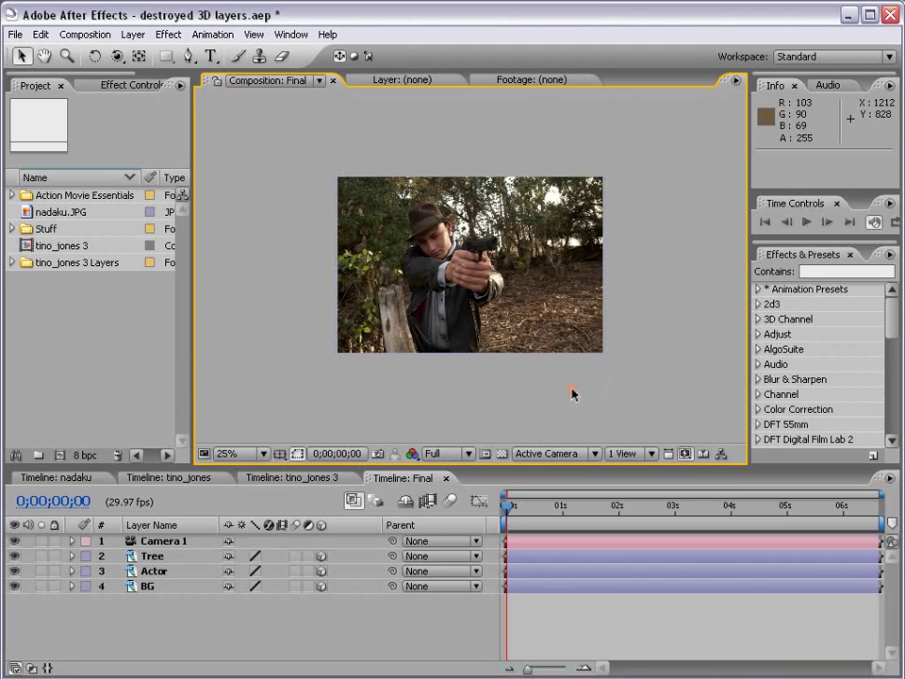
# Try orbiting the camera to check the depth between the layers, and undo the orbit.
pyautogui.press('.')
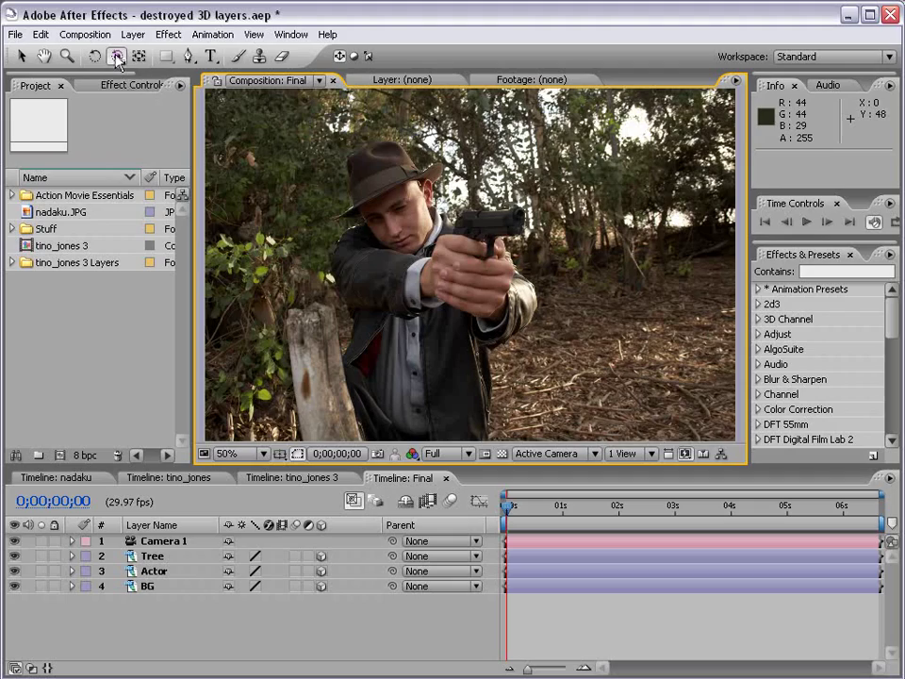
pyautogui.click(116, 56)
pyautogui.moveTo(292, 233); pyautogui.dragTo(421, 306)
pyautogui.hotkey('ctrl', 'z')
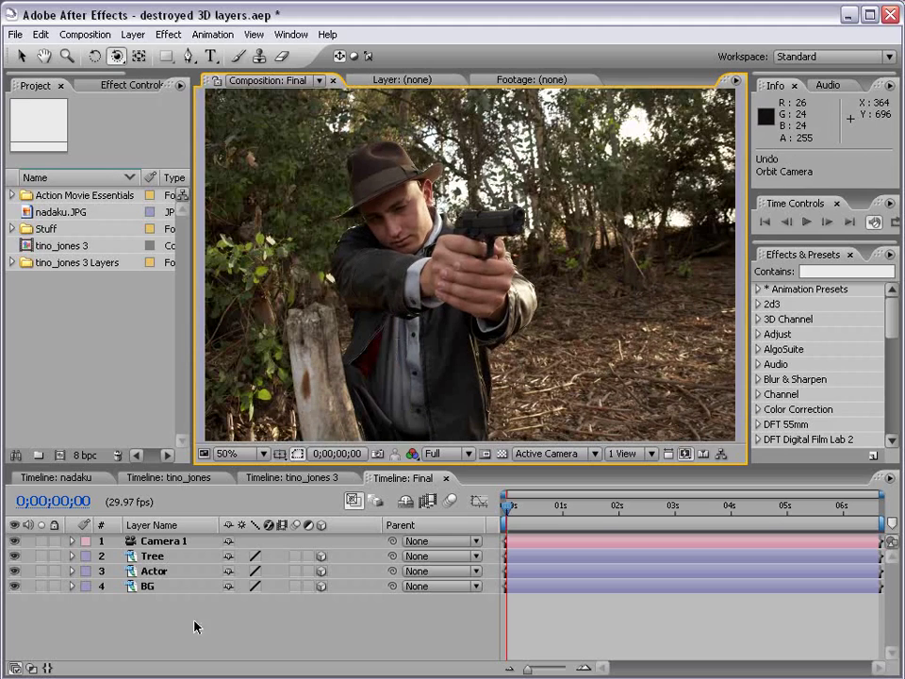
# Set starting keyframes for Camera 1's Point of Interest and Position at 0;00;00;00.
pyautogui.click(176, 542)
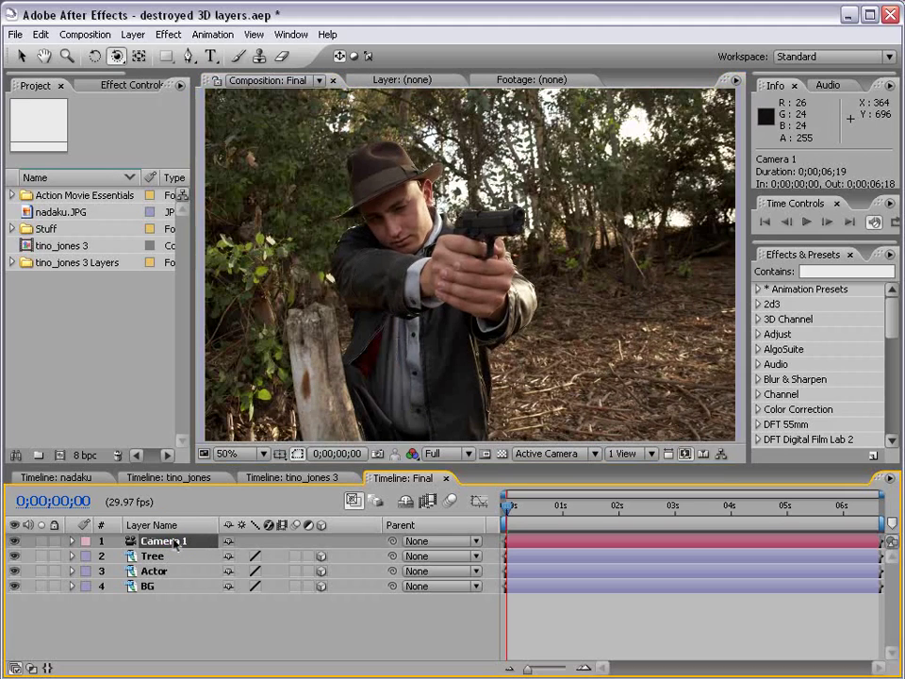
pyautogui.press('p')
pyautogui.hotkey('shift', 'a')
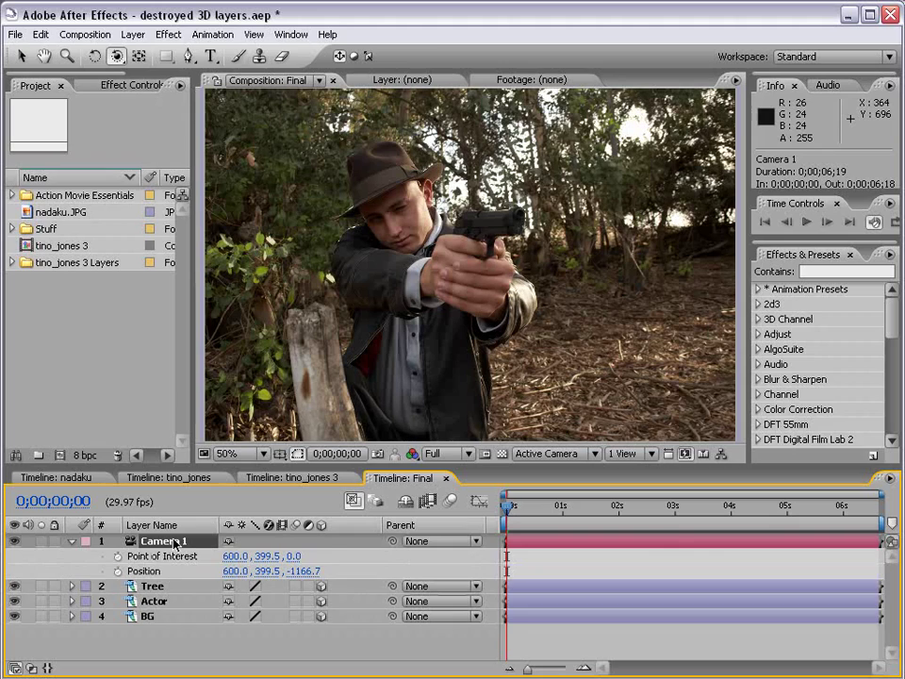
pyautogui.click(118, 557)
pyautogui.click(117, 571)
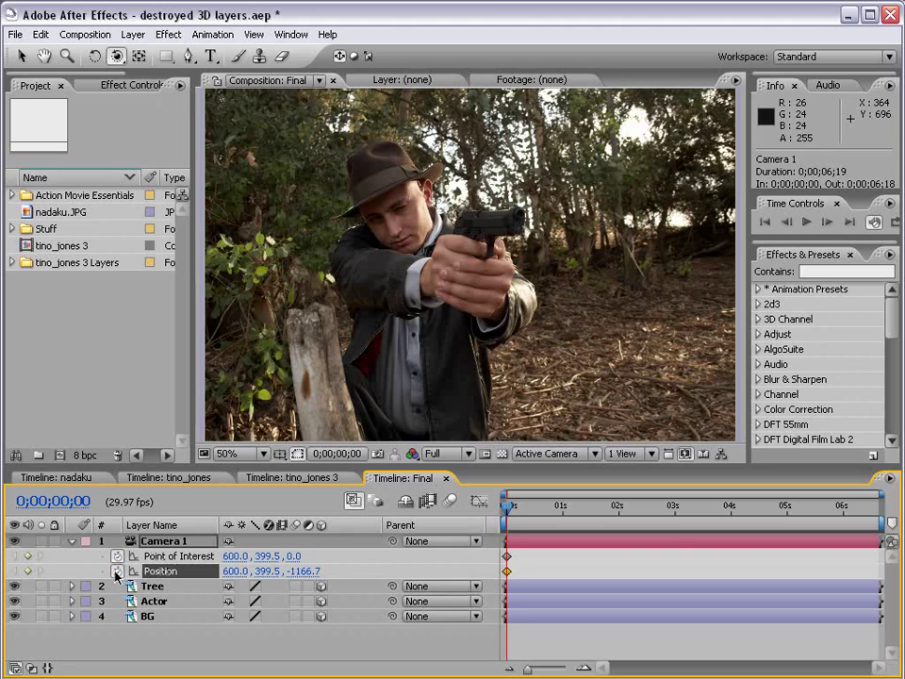
# At 0;00;01;29, dolly Camera 1 in to Z position -906.7, apply Easy Ease to the new keyframes and preview the move.
pyautogui.moveTo(504, 521); pyautogui.dragTo(617, 519)
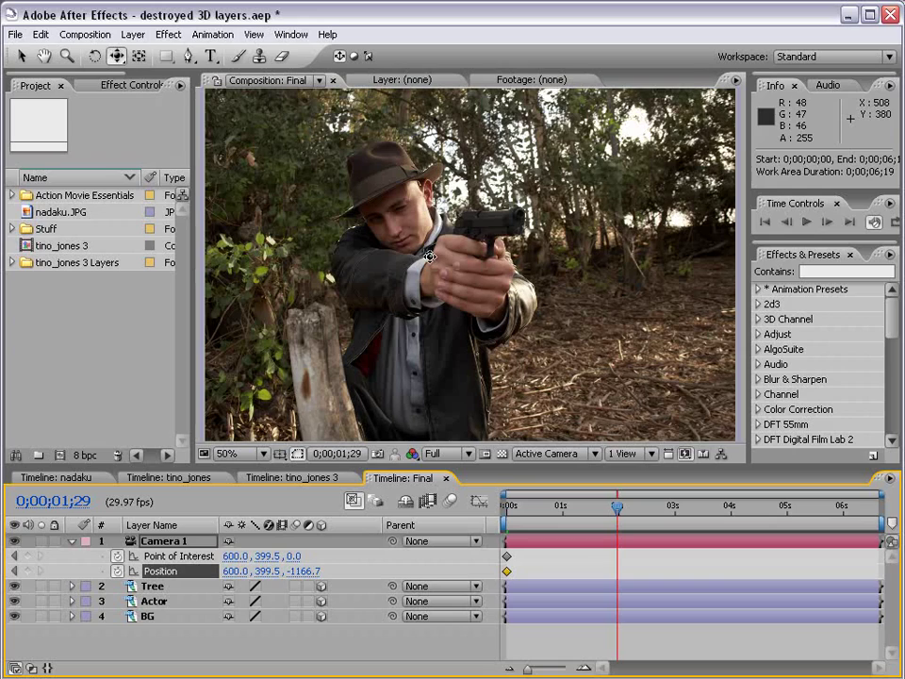
pyautogui.moveTo(430, 284); pyautogui.dragTo(473, 276)
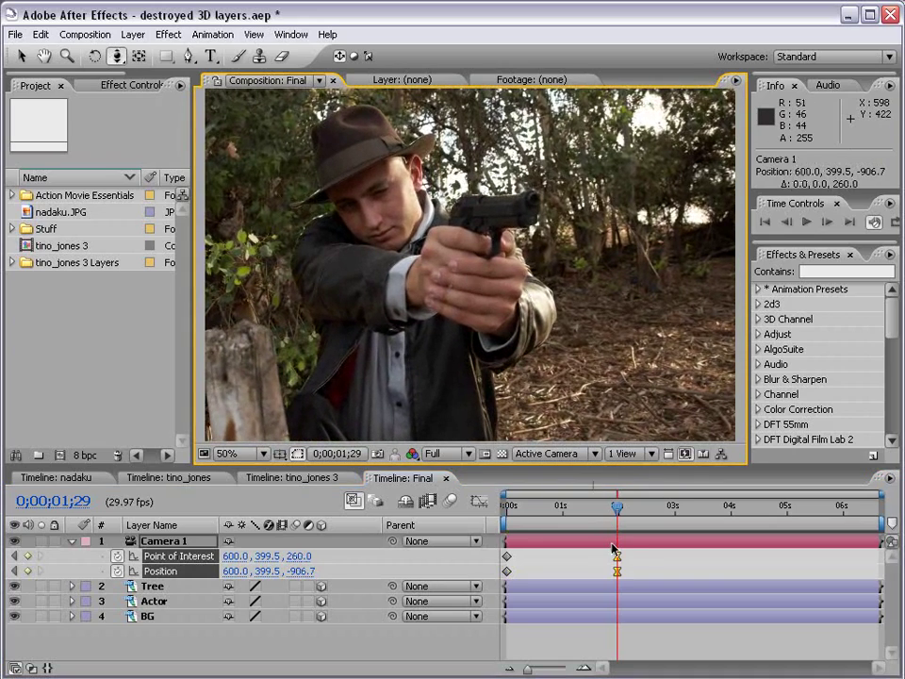
pyautogui.press('KP_0')
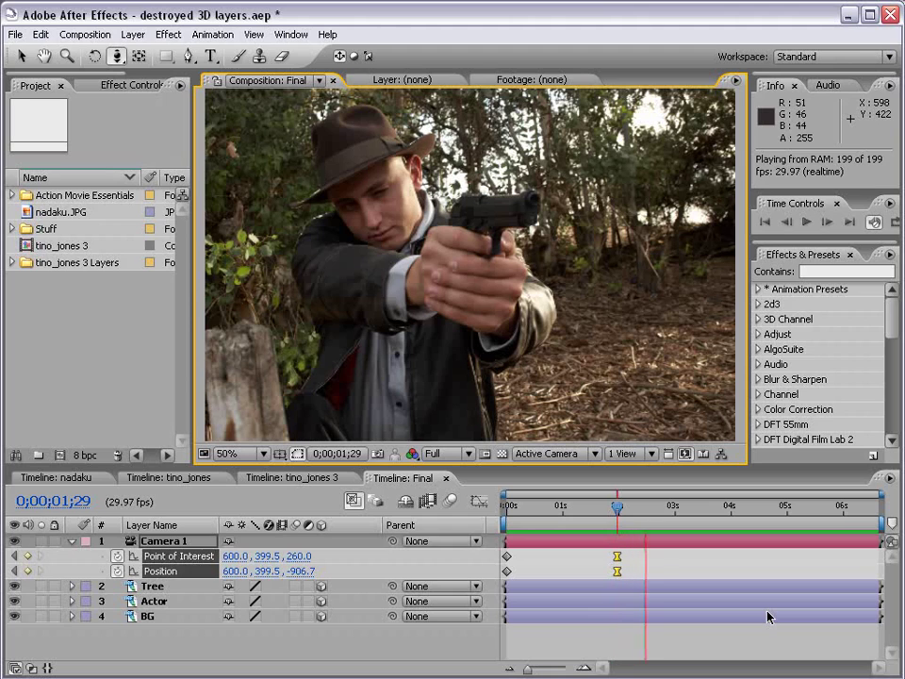
pyautogui.press('space')
# Undo the Easy Ease, return to 0;00;00;00 and delete the camera keyframes at 0;00;01;29.
pyautogui.press('v')
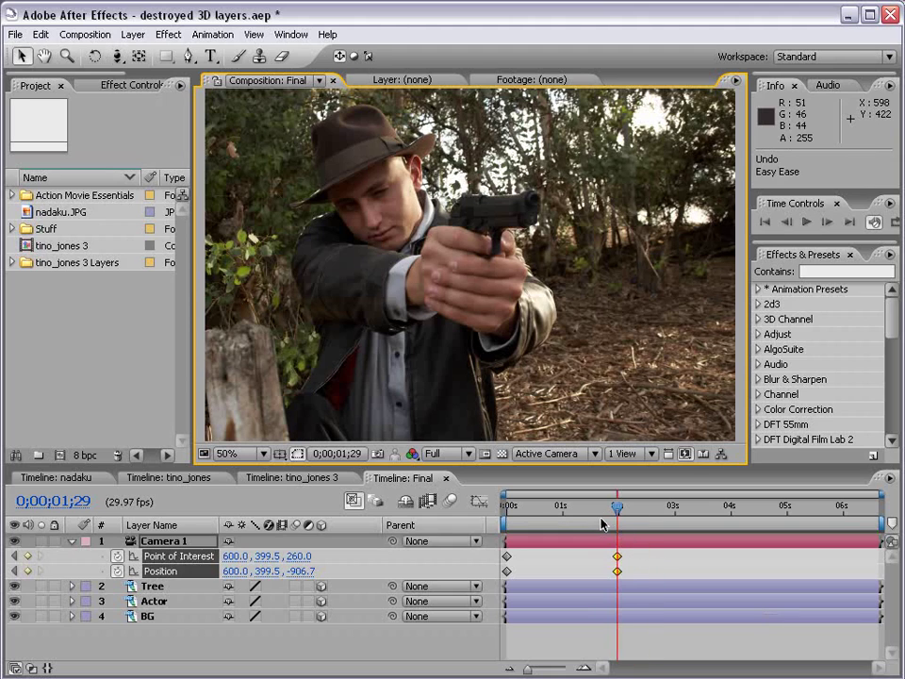
pyautogui.moveTo(602, 524); pyautogui.dragTo(449, 537)
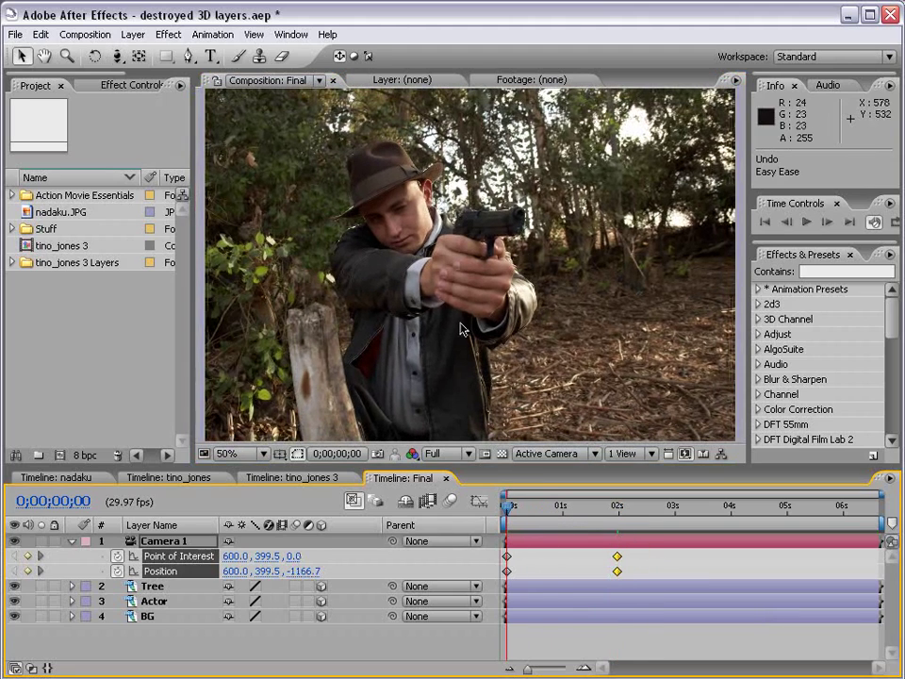
pyautogui.press('c')
pyautogui.press('Delete')
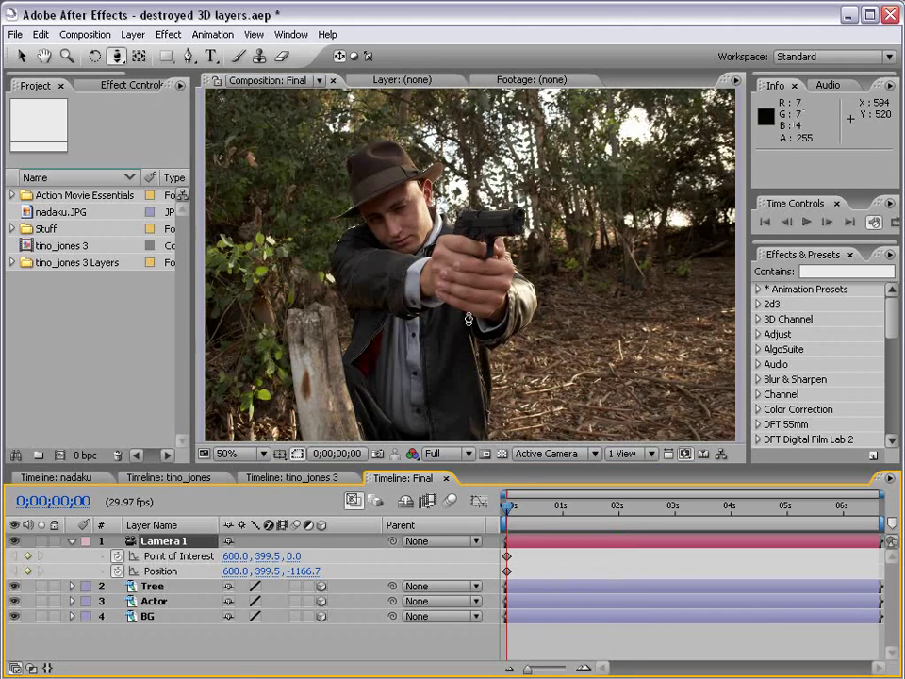
# Animate Camera 1 sideways by tracking it to X 972 at 0;00;00;00 and to X 528 at 0;00;01;28.
pyautogui.moveTo(538, 315); pyautogui.dragTo(368, 319)
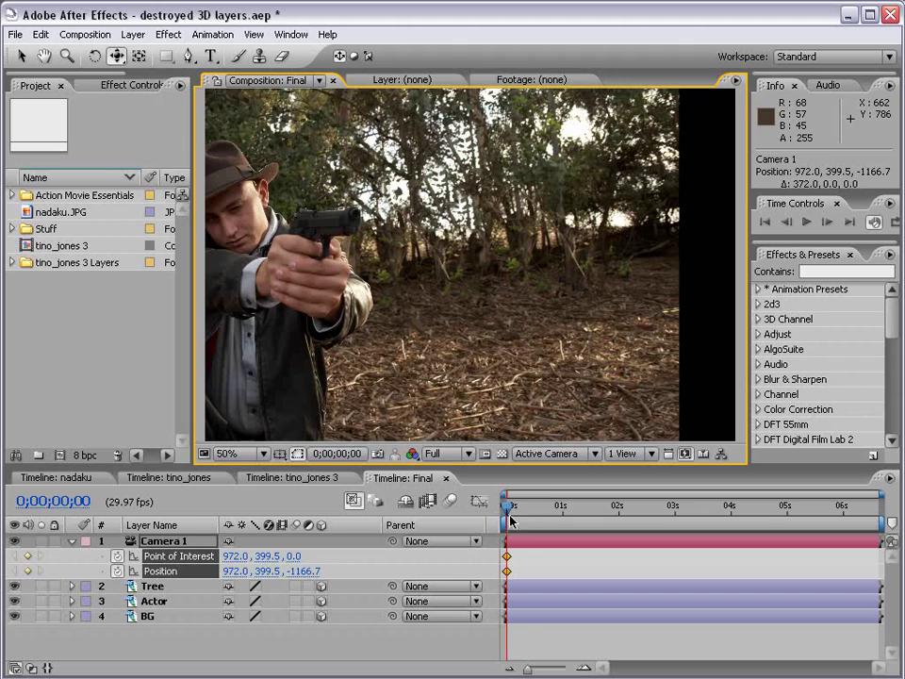
pyautogui.moveTo(510, 521); pyautogui.dragTo(622, 520)
pyautogui.moveTo(299, 307); pyautogui.dragTo(522, 315)
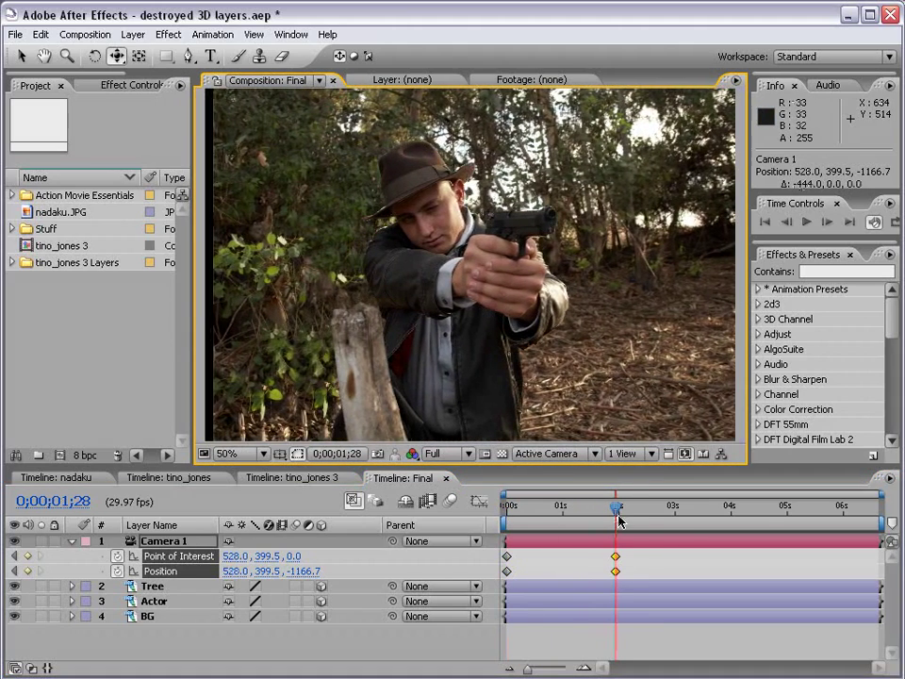
pyautogui.moveTo(619, 519); pyautogui.dragTo(433, 541)
# At 0;00;00;00, scale the BG layer to 320.6% and move it to X position 768 so it fills the frame throughout the camera move.
pyautogui.press('v')
pyautogui.click(156, 615)
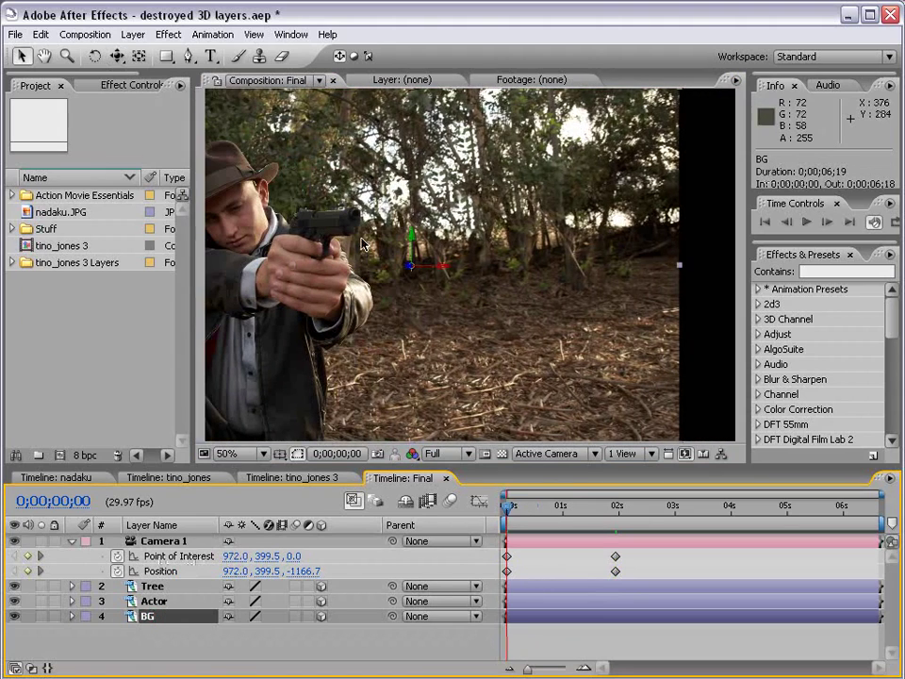
pyautogui.press('s')
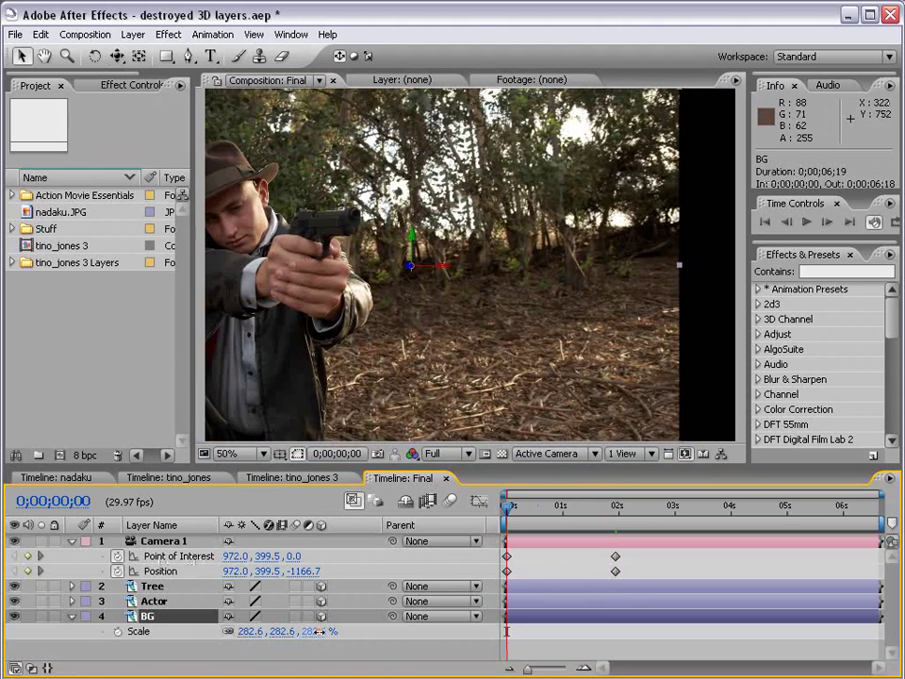
pyautogui.moveTo(321, 630); pyautogui.dragTo(524, 225)
pyautogui.moveTo(432, 271); pyautogui.dragTo(506, 268)
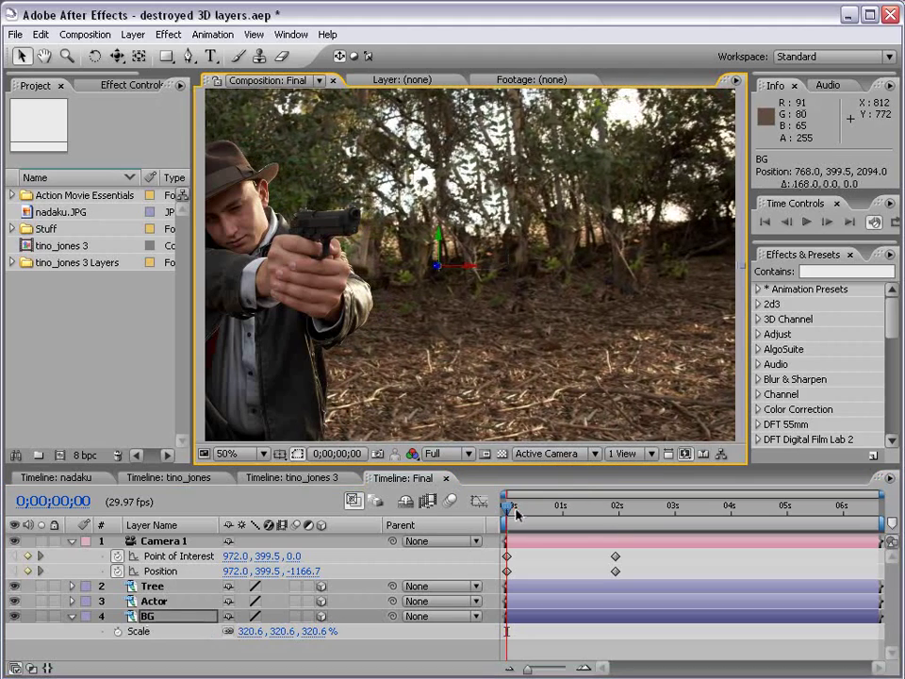
pyautogui.moveTo(516, 512); pyautogui.dragTo(615, 505)
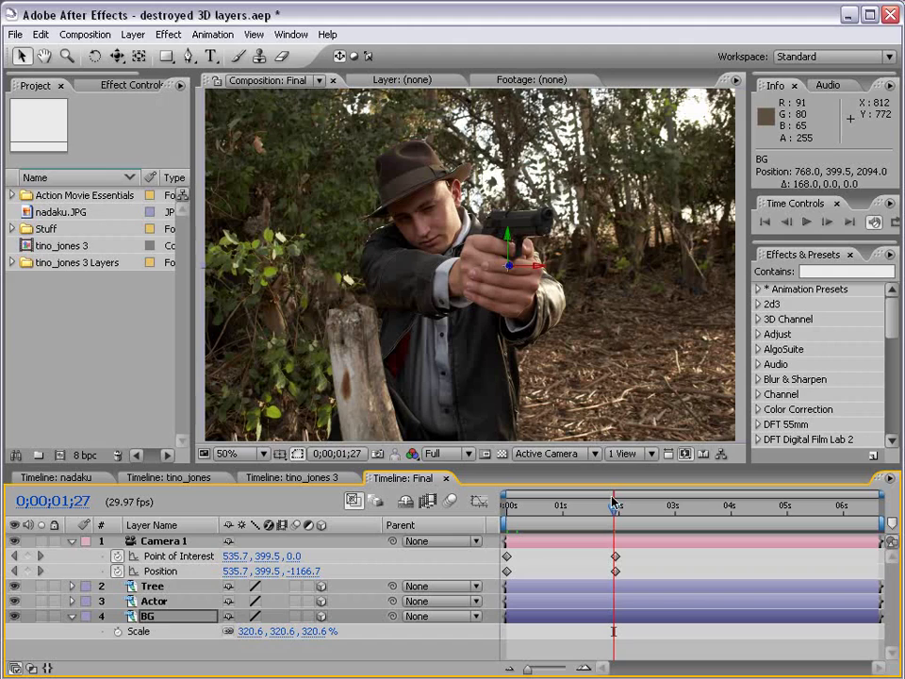
# Try shifting the Tree layer sideways to X position 1030 and further to 1136, checking it against the camera move.
pyautogui.click(150, 586)
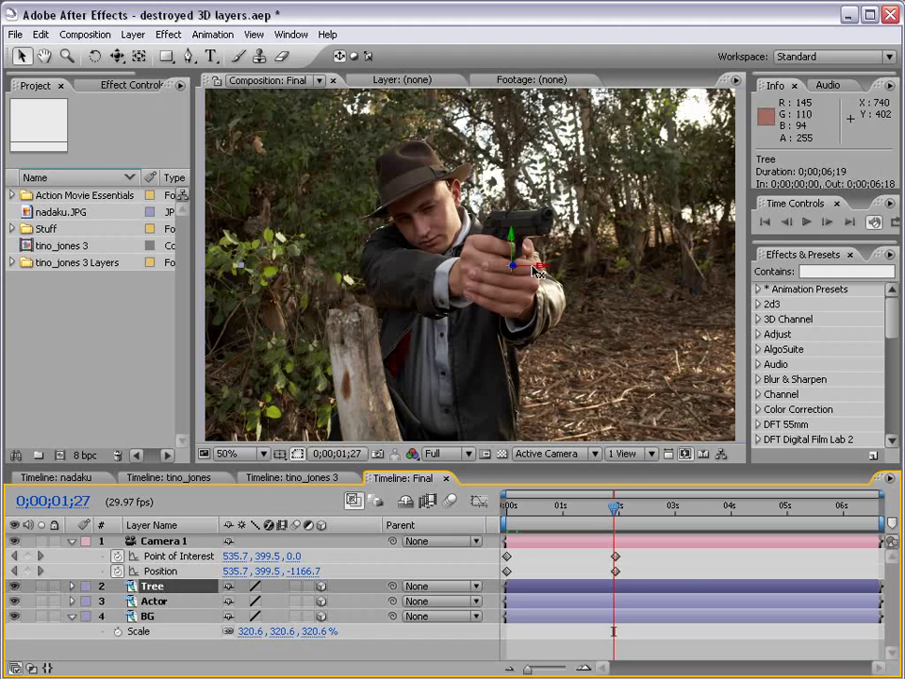
pyautogui.moveTo(532, 269); pyautogui.dragTo(734, 283)
pyautogui.moveTo(627, 506); pyautogui.dragTo(506, 506)
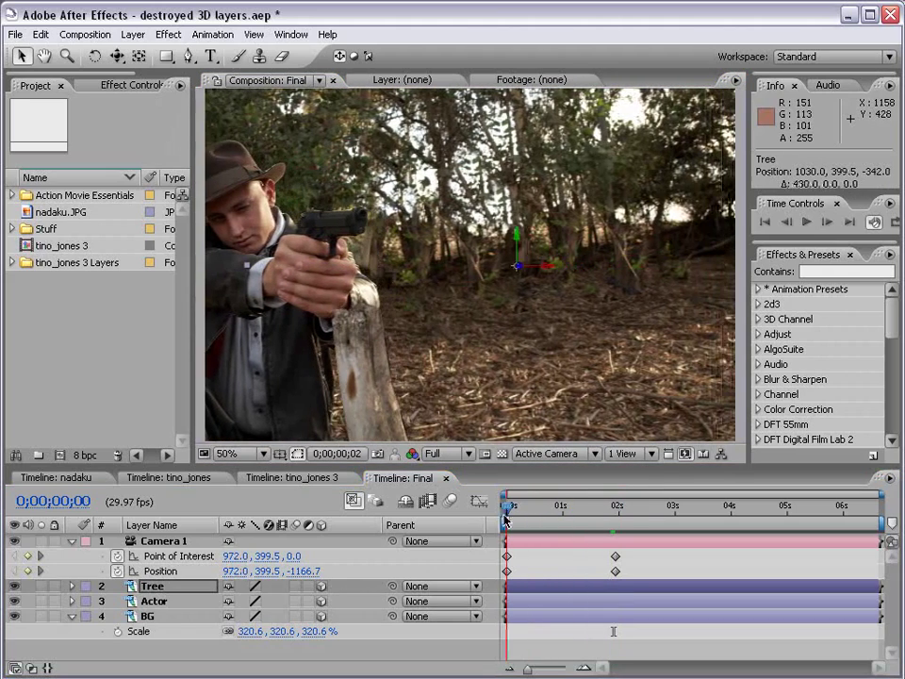
pyautogui.moveTo(528, 274); pyautogui.dragTo(578, 272)
pyautogui.moveTo(508, 506)
pyautogui.mouseDown()
pyautogui.moveTo(599, 508)
pyautogui.moveTo(507, 507)
pyautogui.mouseUp()
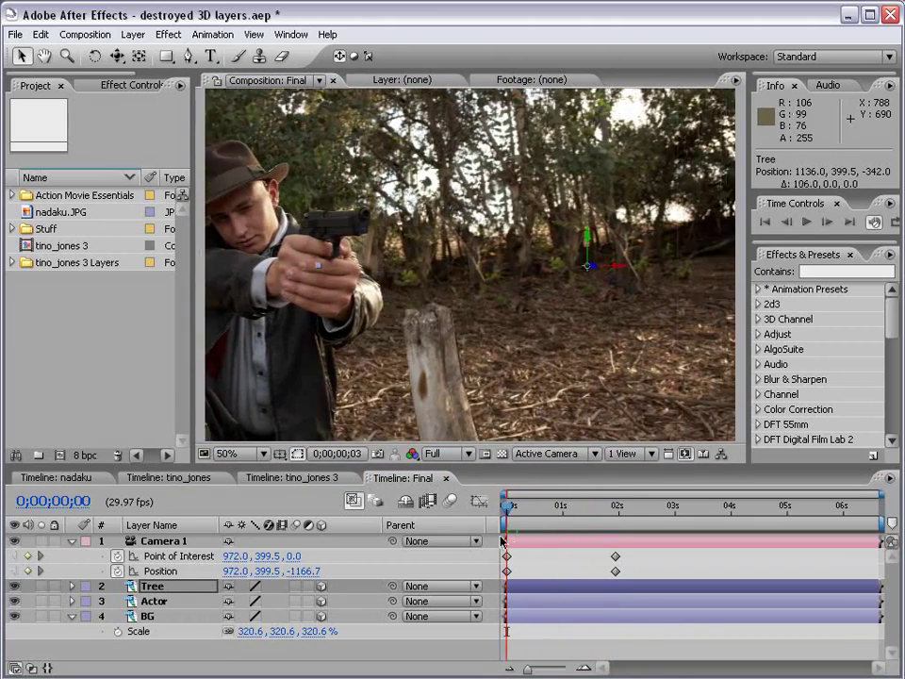
# Try the Tree layer at X position 872 and check the layer edges outside the frame at 0;00;01;27.
pyautogui.moveTo(606, 273); pyautogui.dragTo(375, 261)
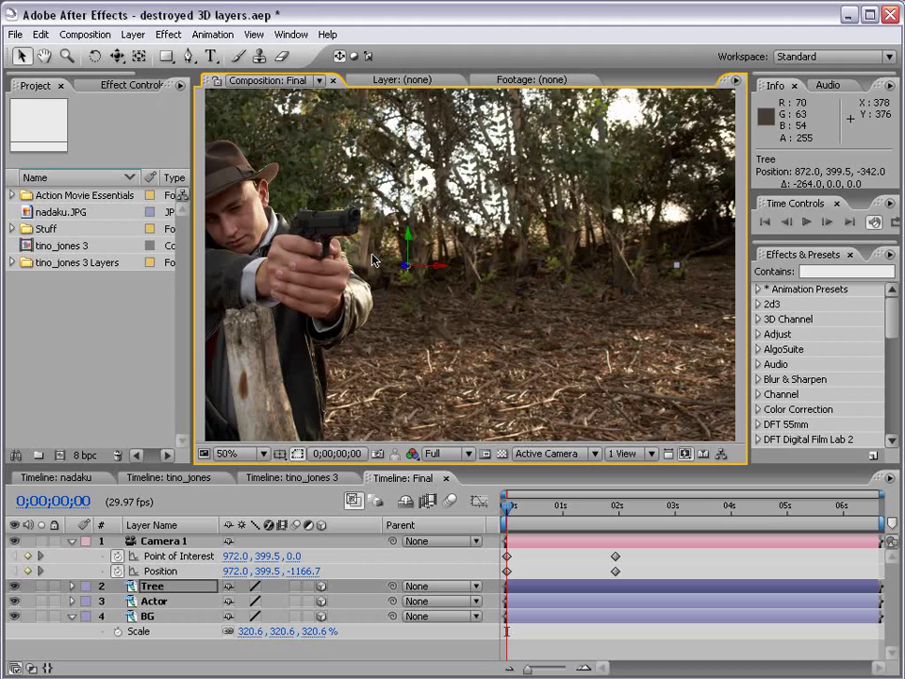
pyautogui.press(',')
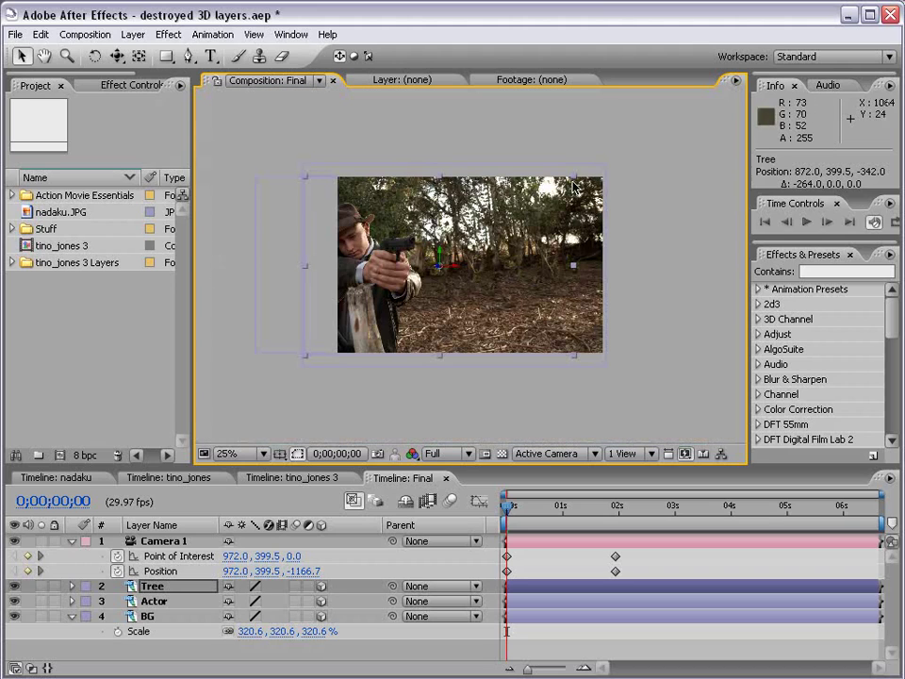
pyautogui.moveTo(509, 507); pyautogui.dragTo(615, 514)
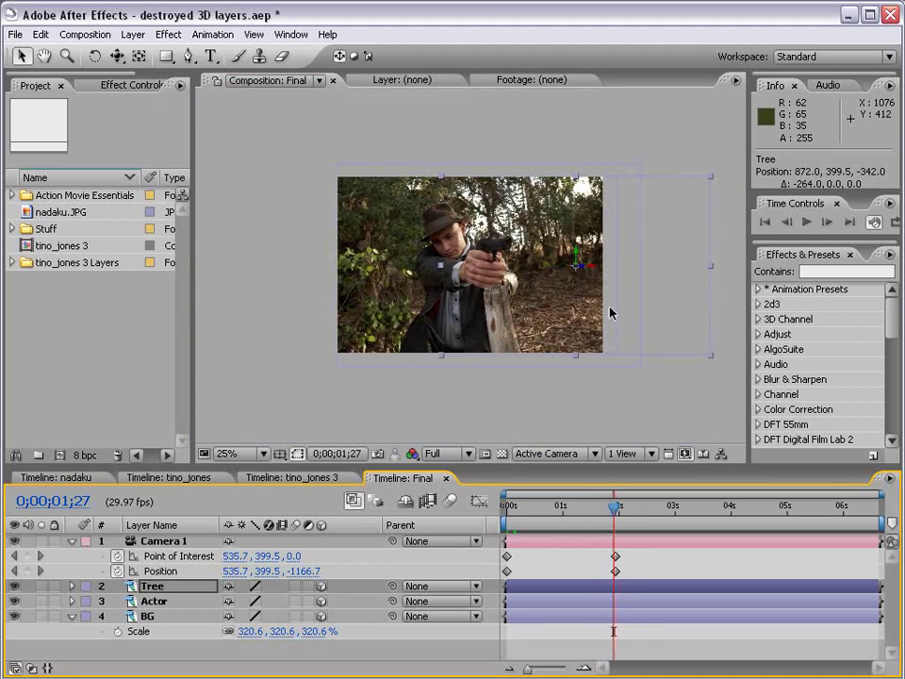
pyautogui.moveTo(629, 313); pyautogui.dragTo(568, 265)
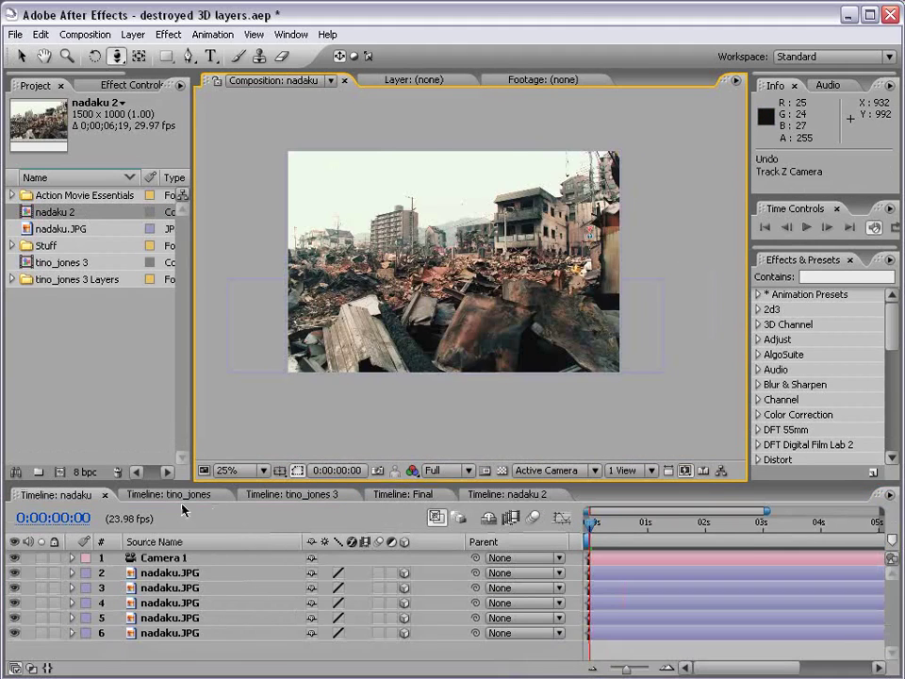
# Orbit the camera in the tino_jones composition to examine the muzzle flash in 3D, and return to the Final composition.
pyautogui.click(177, 495)
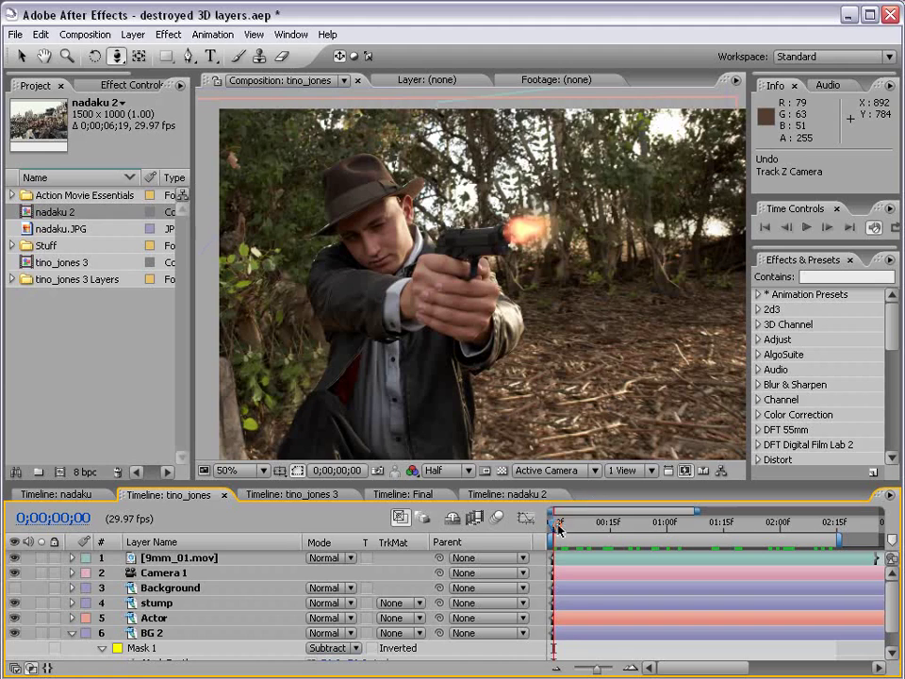
pyautogui.press('c')
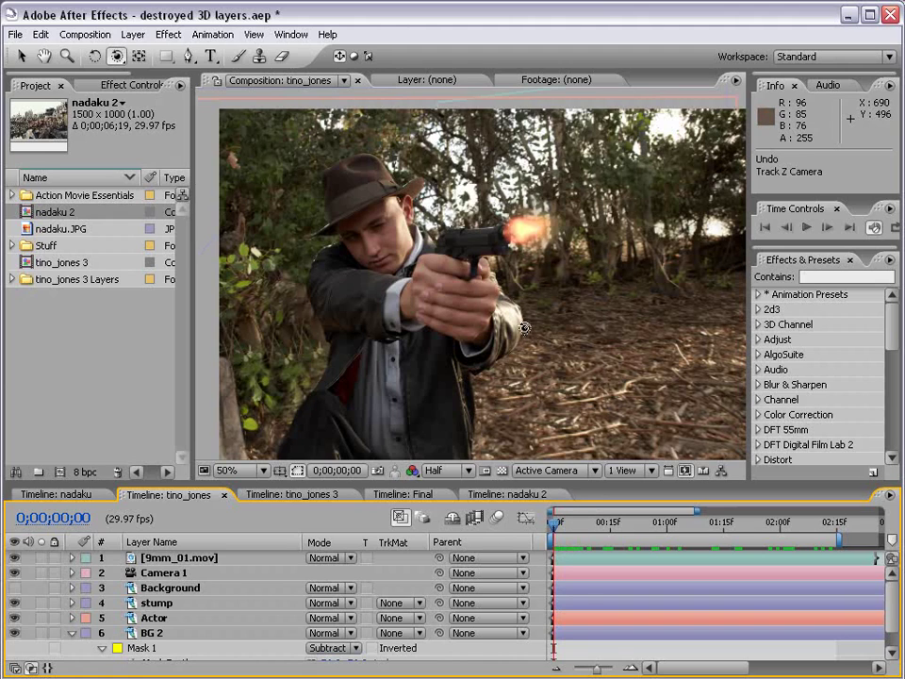
pyautogui.moveTo(463, 333); pyautogui.dragTo(415, 345)
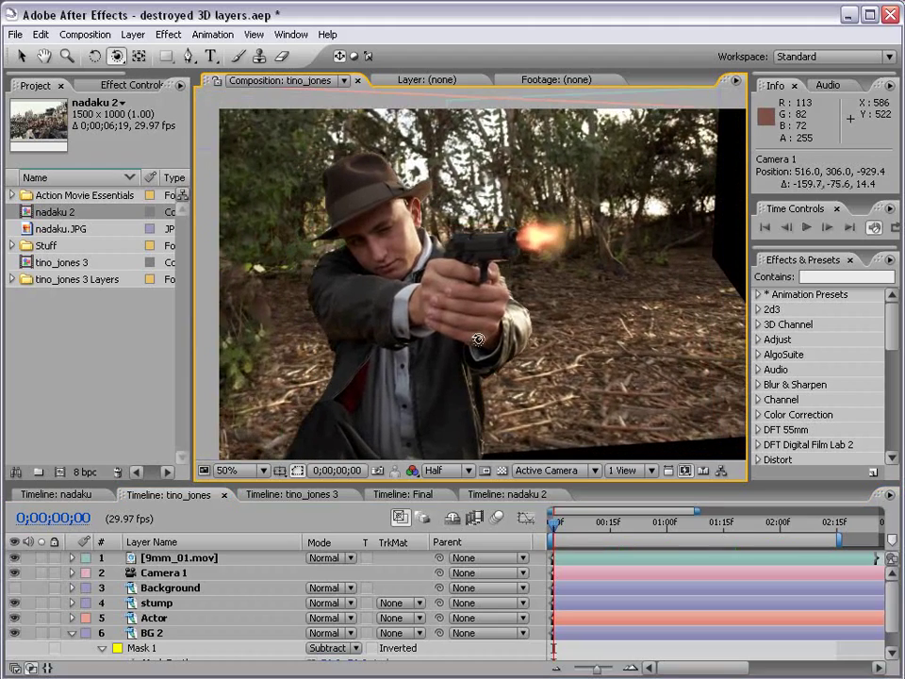
pyautogui.click(300, 494)
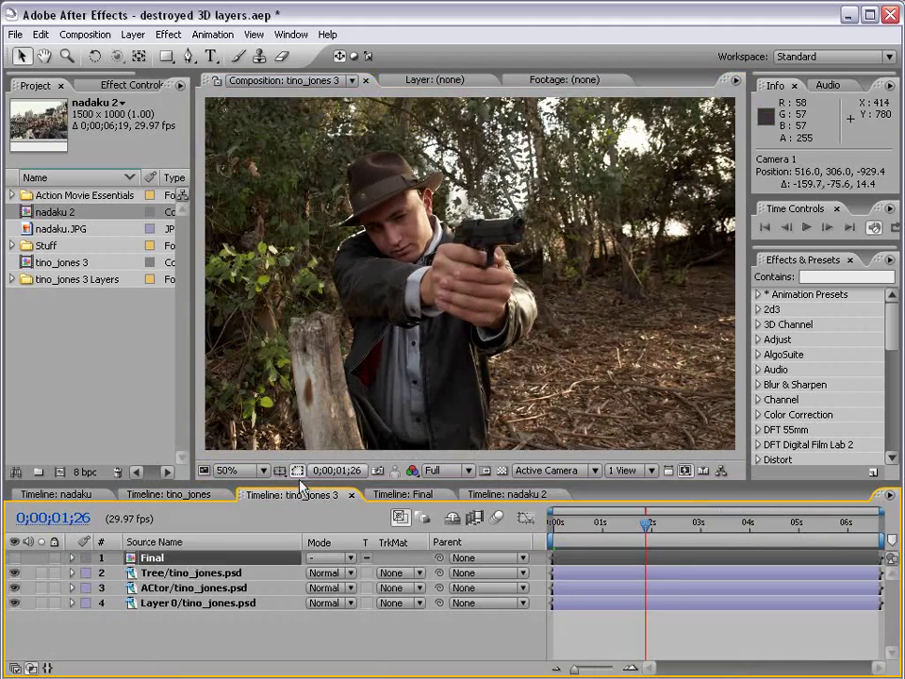
pyautogui.click(403, 495)
# Add 9mm_01.mov from the Action Movie Essentials folder to the Final composition and apply Freeze Frame to it at 0;00;00;00.
pyautogui.click(147, 406)
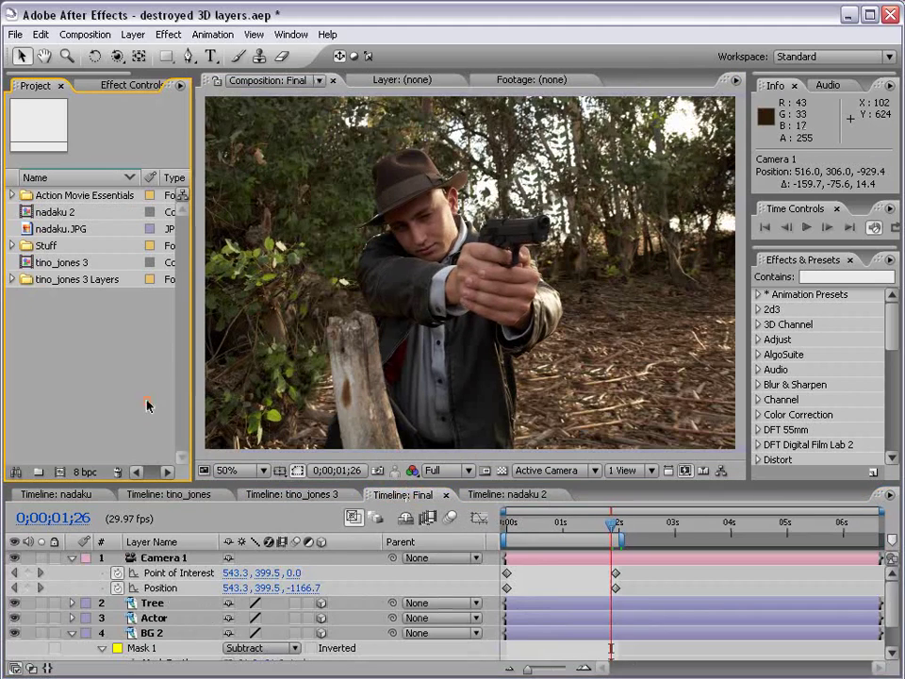
pyautogui.click(12, 196)
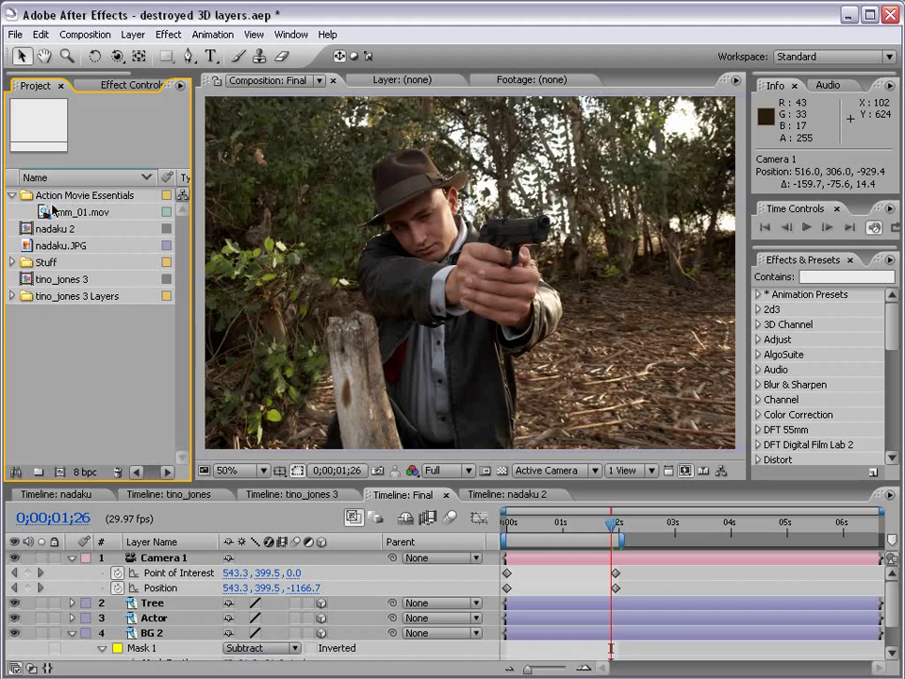
pyautogui.moveTo(54, 210); pyautogui.dragTo(578, 235)
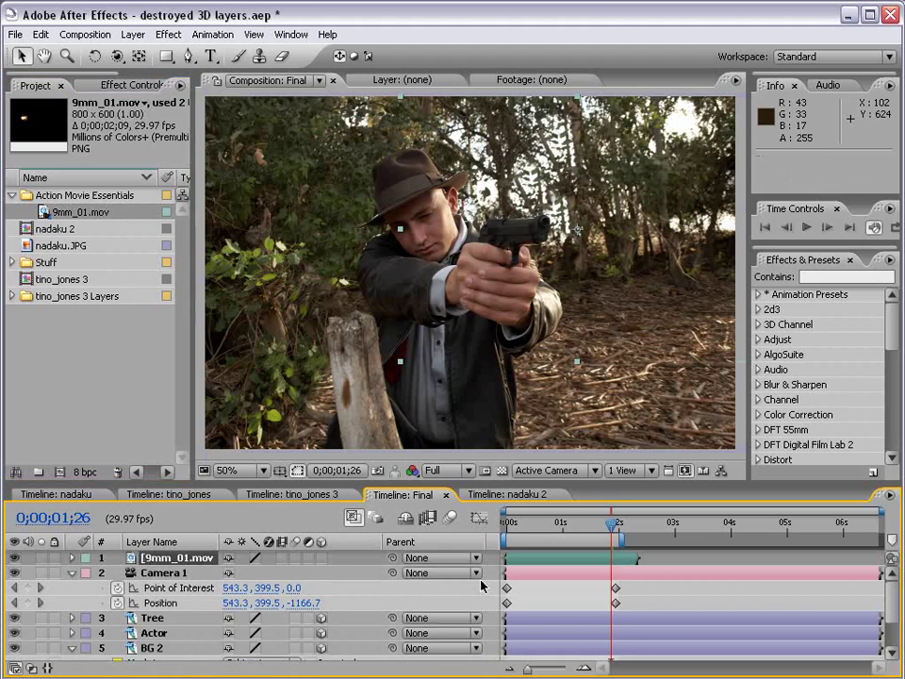
pyautogui.moveTo(508, 524); pyautogui.dragTo(503, 538)
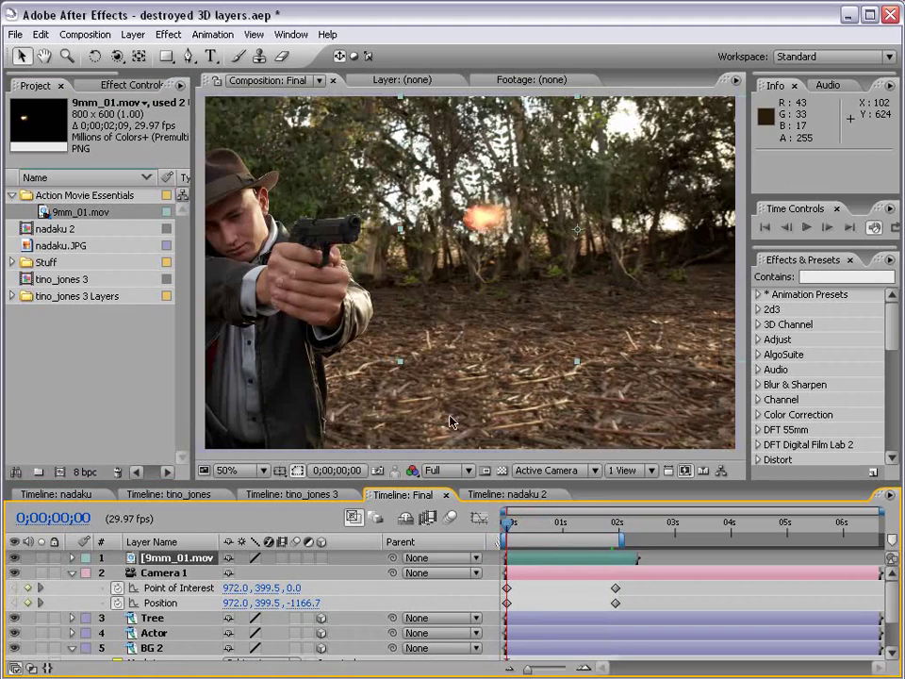
pyautogui.rightClick(516, 562)
pyautogui.moveTo(555, 630)
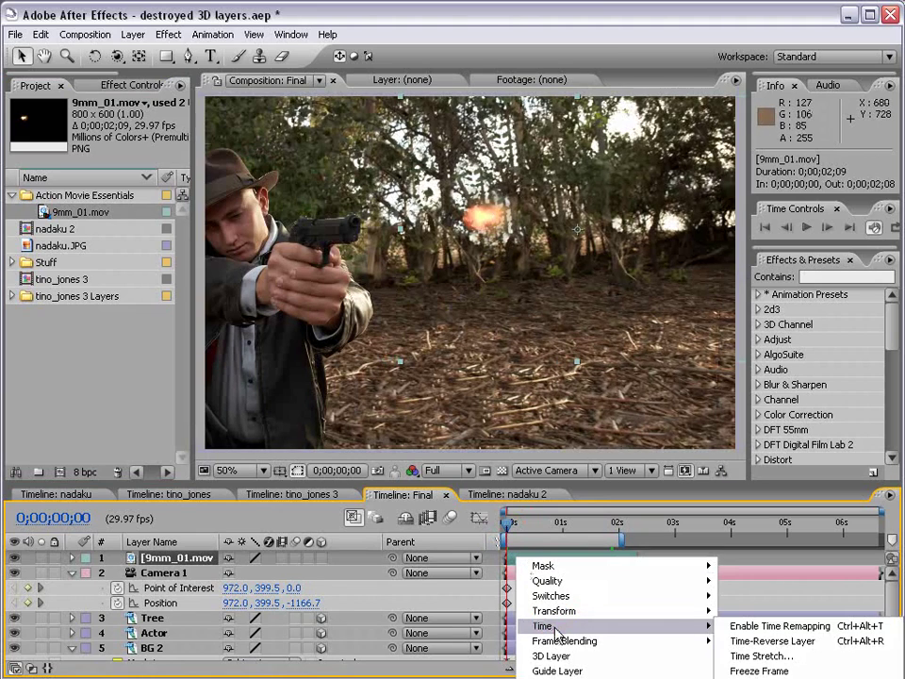
pyautogui.click(788, 672)
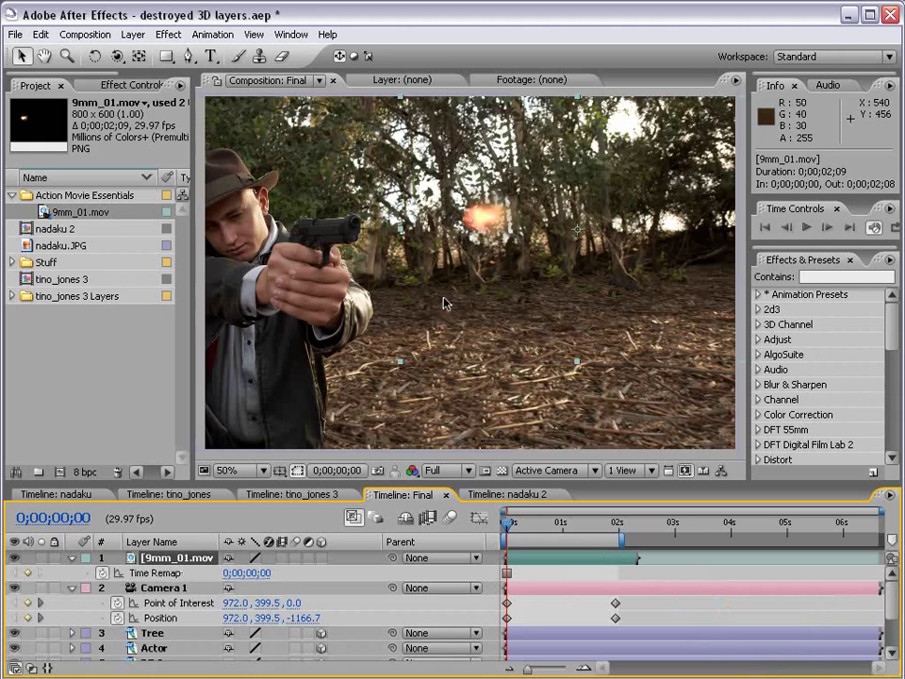
# Make the 9mm_01.mov layer 3D and move it to position 964, 300, 0 so the flash sits at the gun barrel.
pyautogui.moveTo(540, 229); pyautogui.dragTo(424, 235)
pyautogui.click(321, 557)
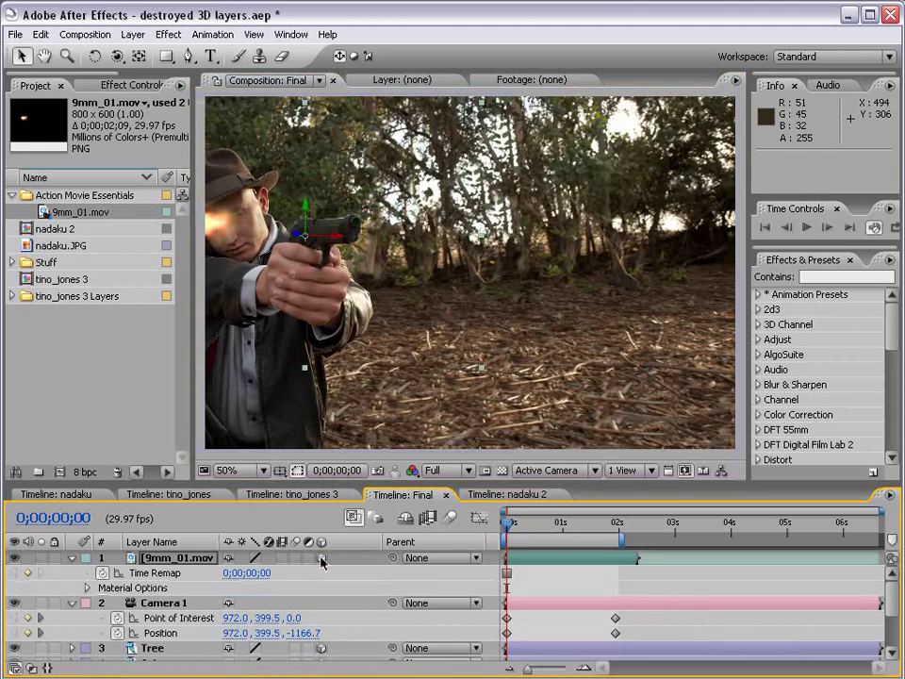
pyautogui.click(72, 604)
pyautogui.click(72, 557)
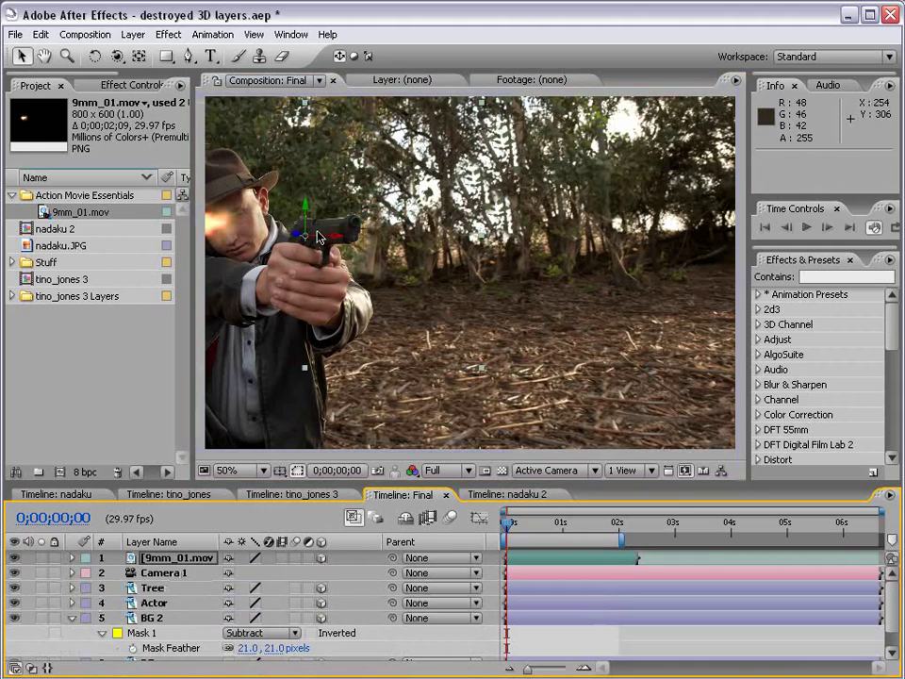
pyautogui.press('space')
pyautogui.moveTo(288, 269); pyautogui.dragTo(354, 274)
pyautogui.moveTo(400, 247); pyautogui.dragTo(534, 220)
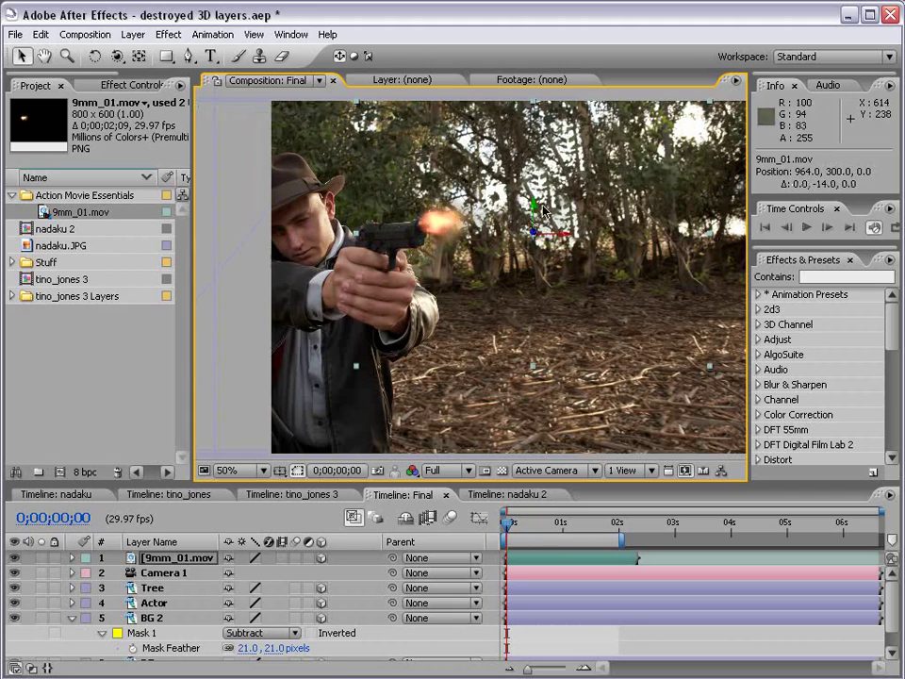
# Rotate the 9mm_01.mov layer to a Y orientation of 28° and realign it with the barrel at position 941.8, 308.3, -141.4.
pyautogui.press('w')
pyautogui.moveTo(420, 231); pyautogui.dragTo(412, 231)
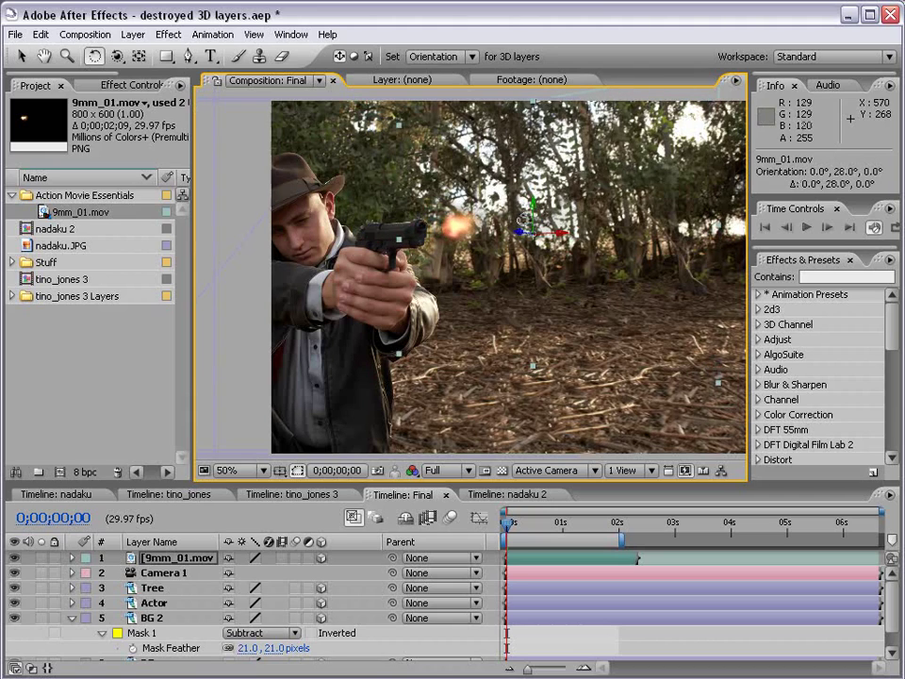
pyautogui.press('v')
pyautogui.moveTo(528, 240); pyautogui.dragTo(529, 215)
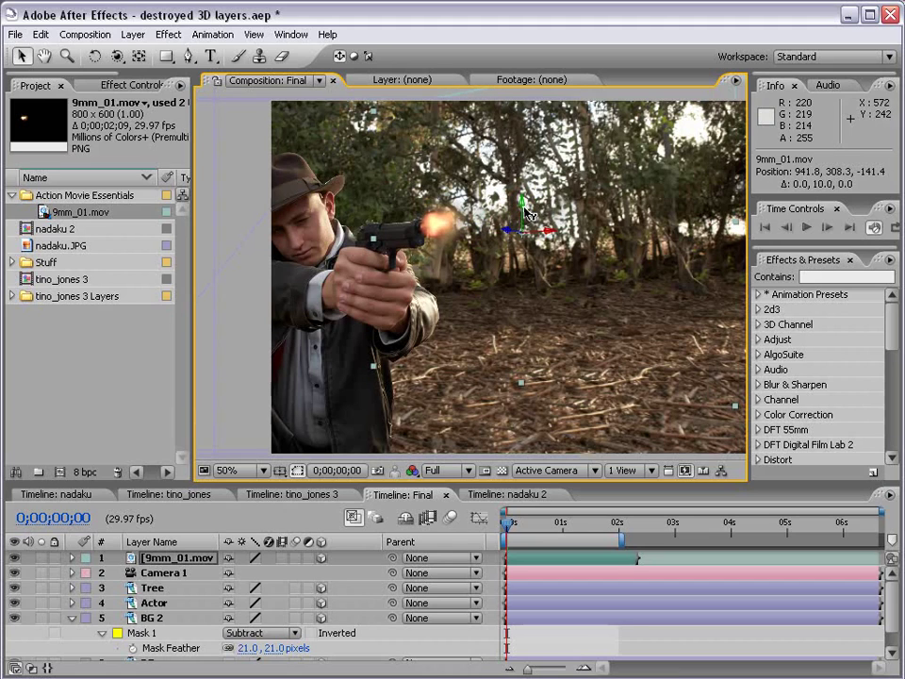
pyautogui.press('c')
pyautogui.moveTo(380, 269)
pyautogui.mouseDown()
pyautogui.moveTo(448, 270)
pyautogui.moveTo(375, 276)
pyautogui.mouseUp()
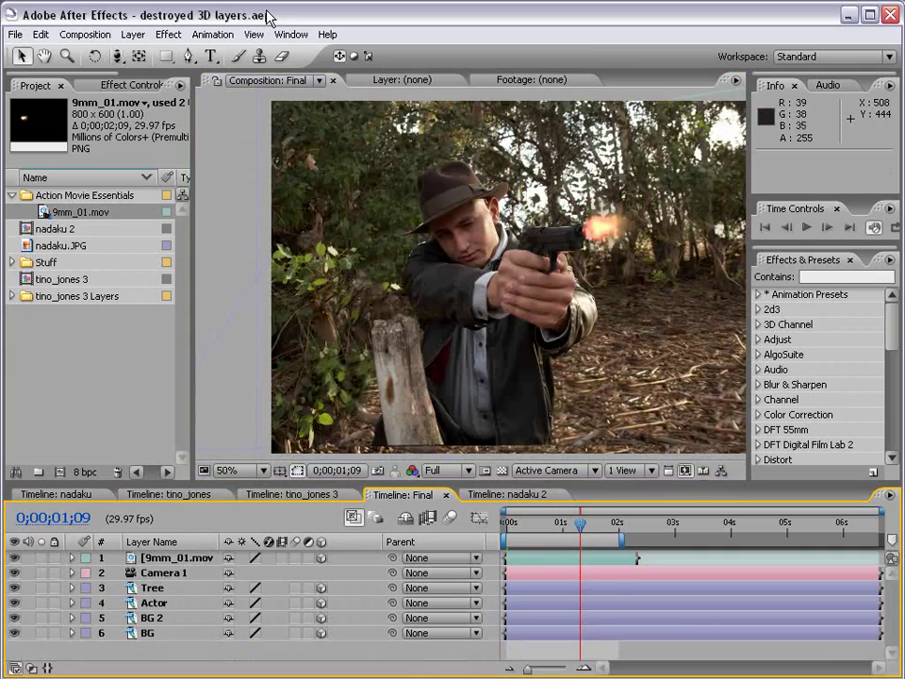